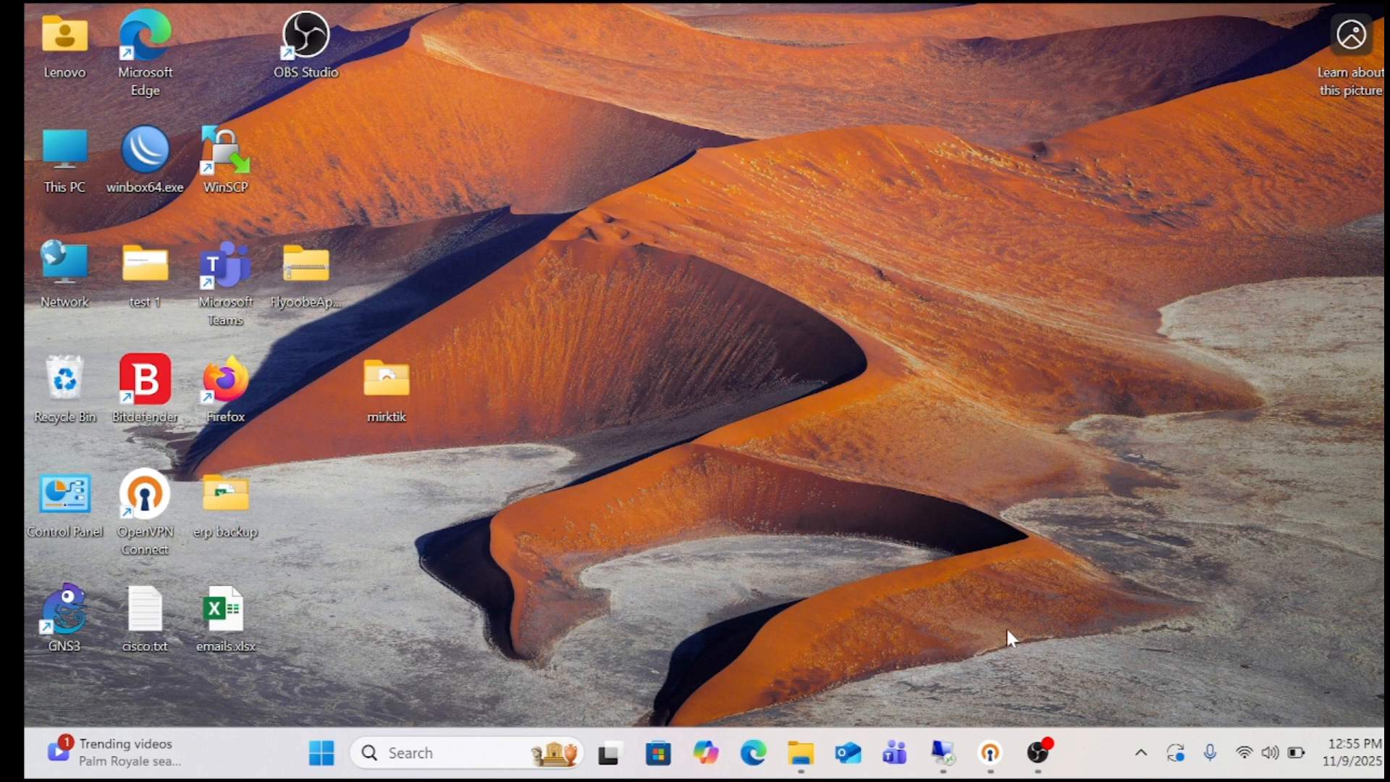
Restore the Remote Desktop session to 192.168.10.66 from its taskbar preview
{"action": "mouse_move", "coordinate": [946, 759]}
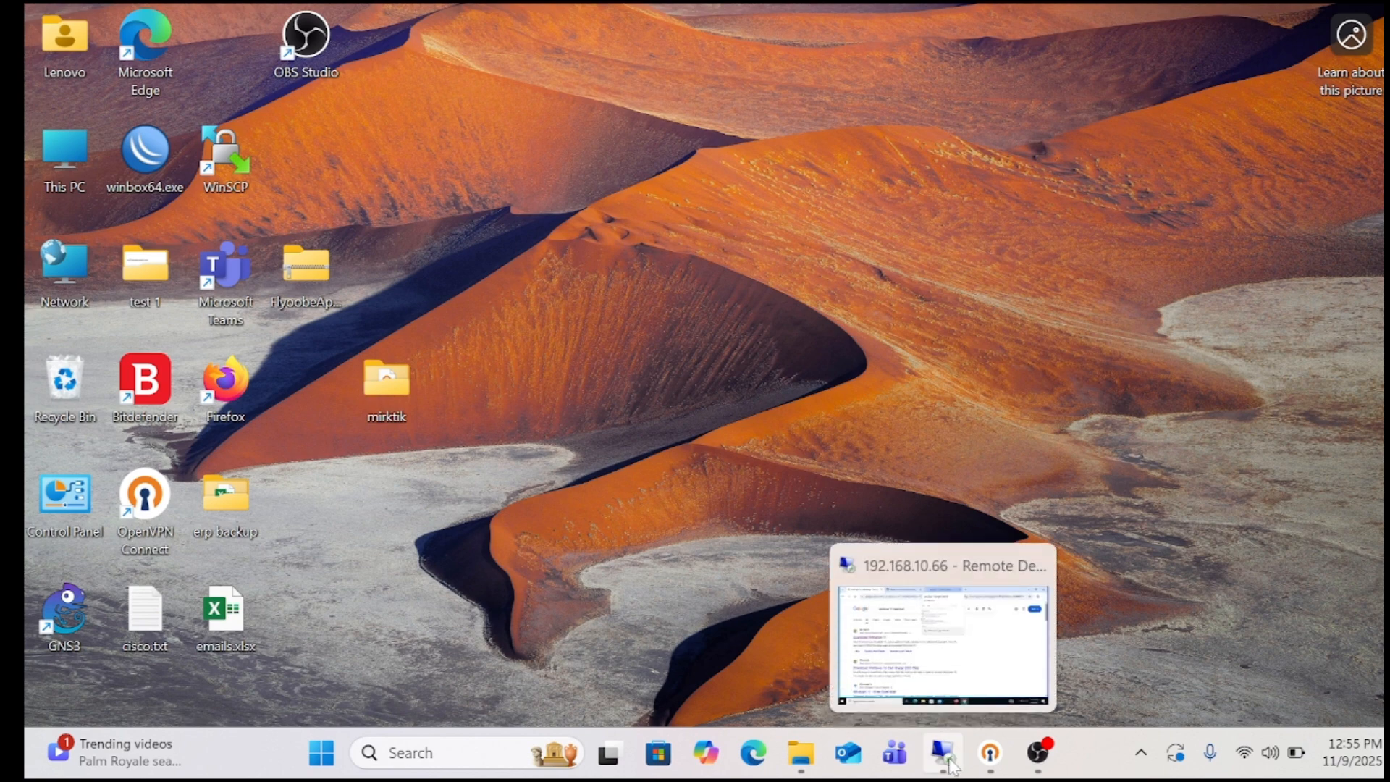
{"action": "left_click", "coordinate": [948, 760]}
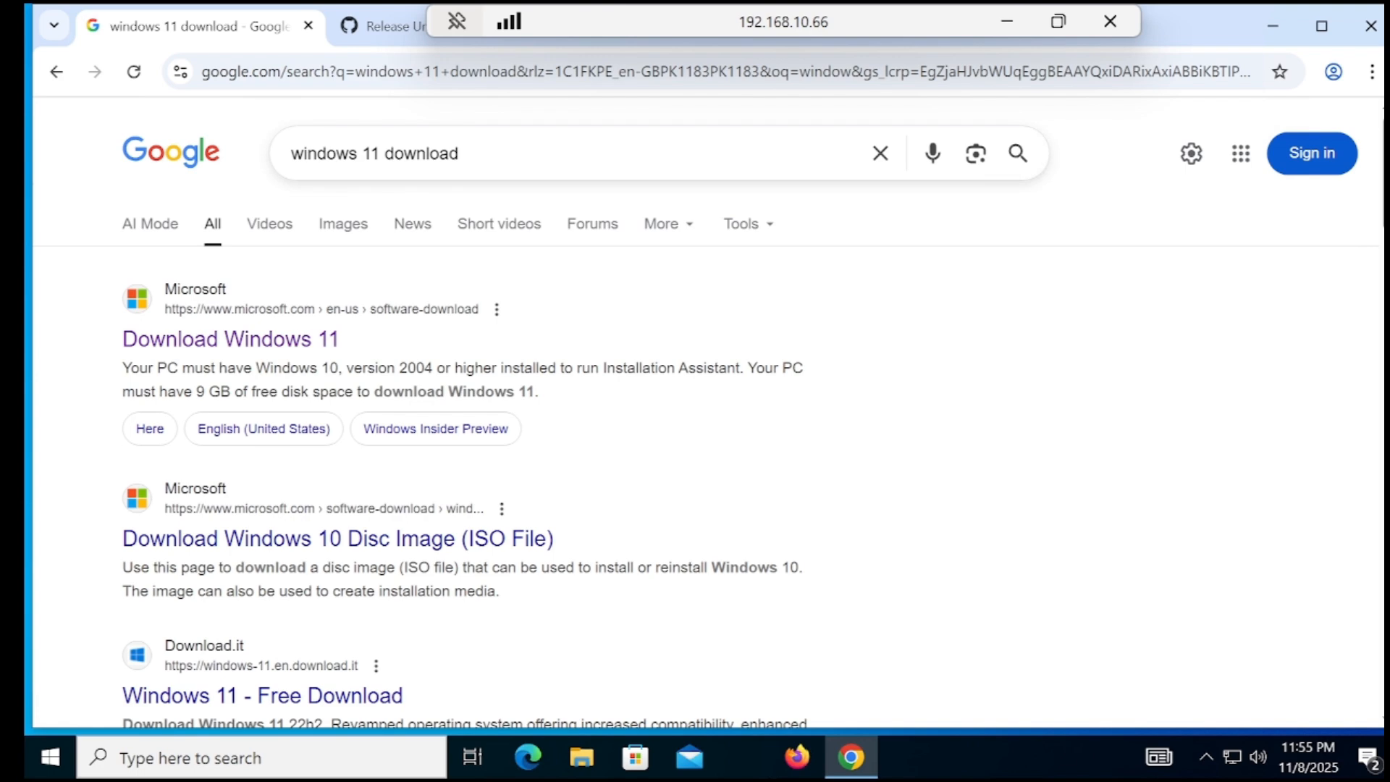
Choose the Windows 11 multi-edition x64 ISO in English (United States) on Microsoft's download page
{"action": "left_click", "coordinate": [304, 346]}
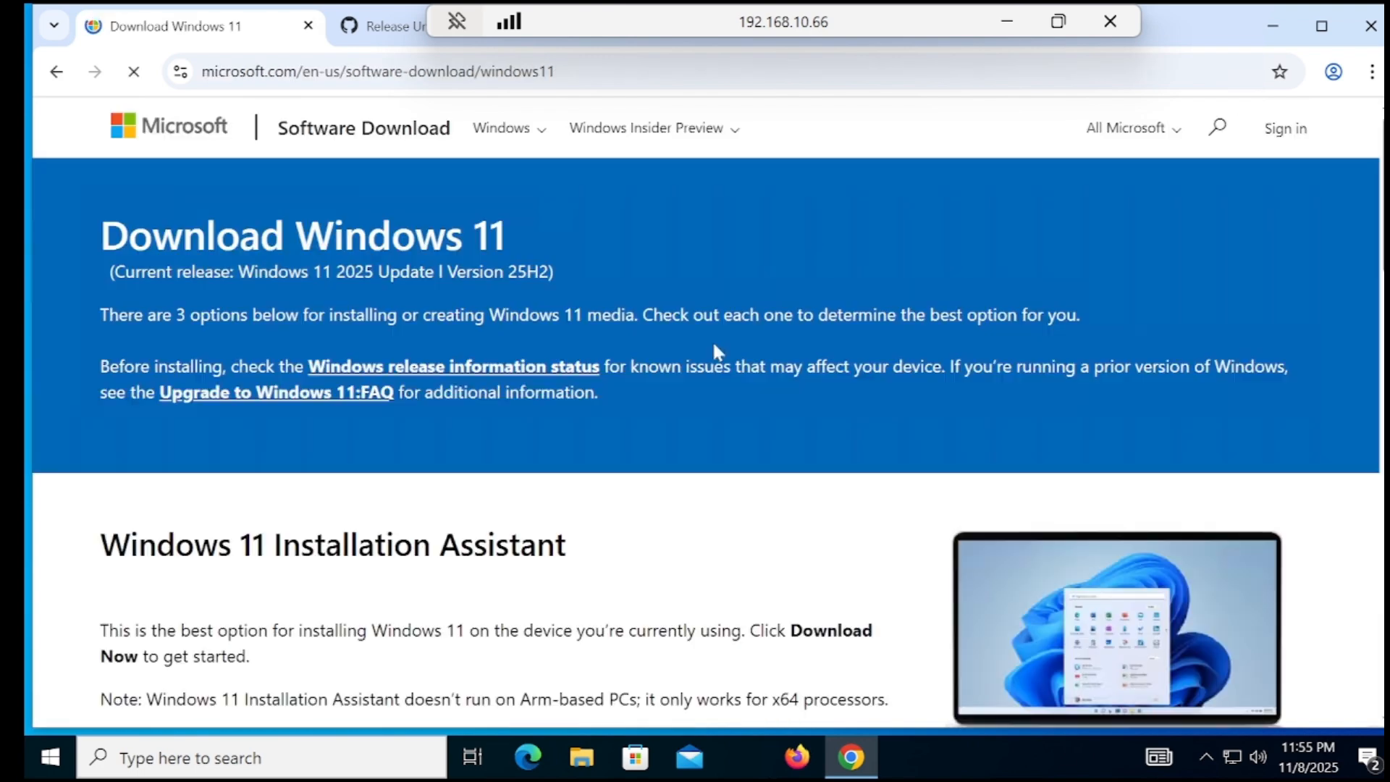
{"action": "scroll", "coordinate": [706, 405], "scroll_direction": "down", "scroll_amount": 15}
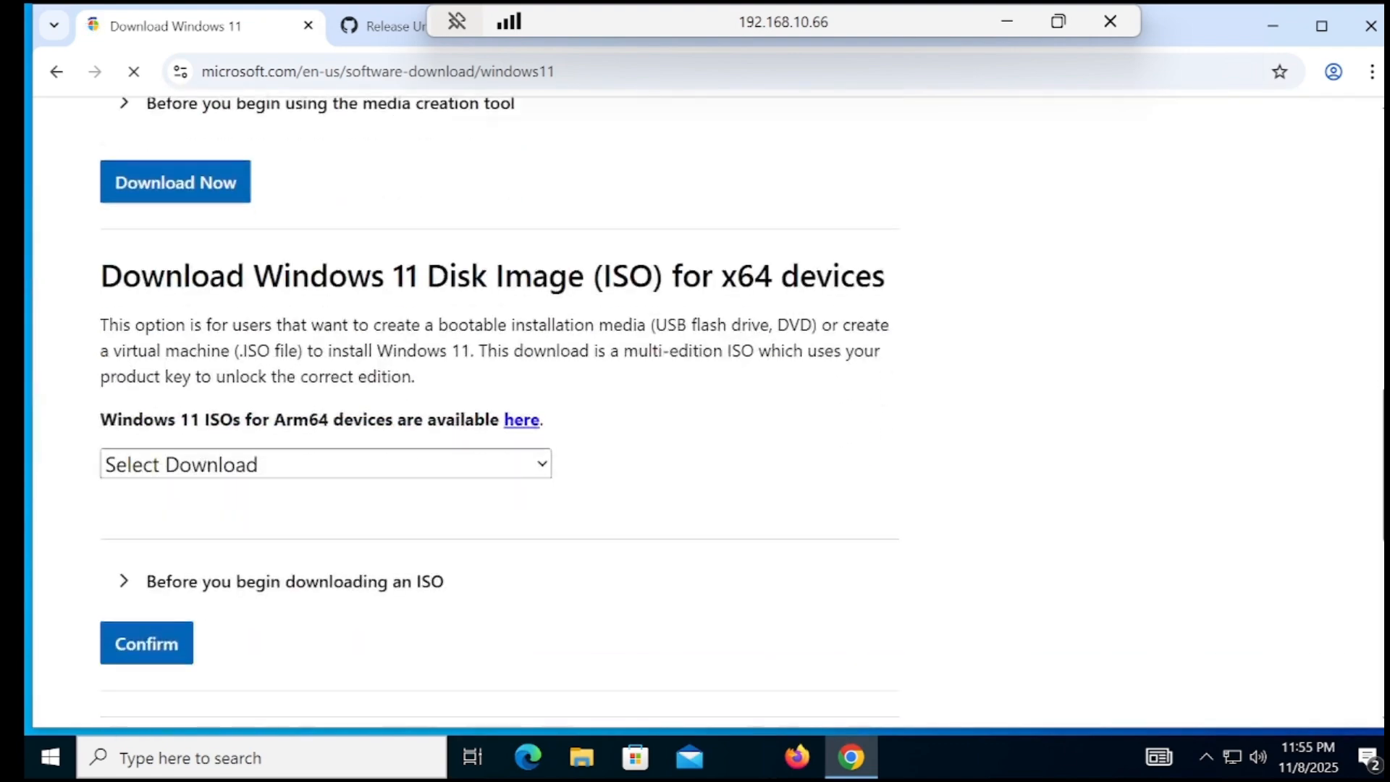
{"action": "left_click", "coordinate": [369, 390]}
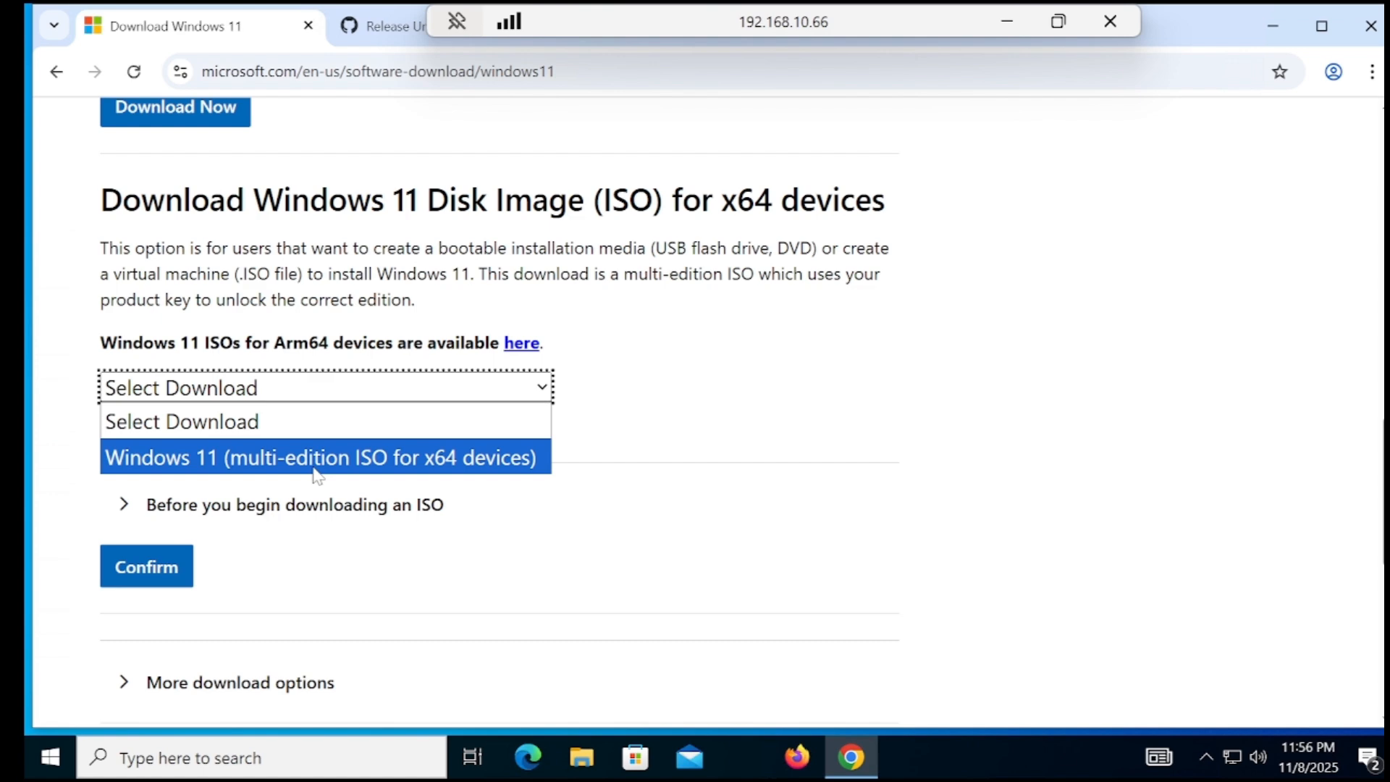
{"action": "left_click", "coordinate": [315, 457]}
{"action": "left_click", "coordinate": [181, 566]}
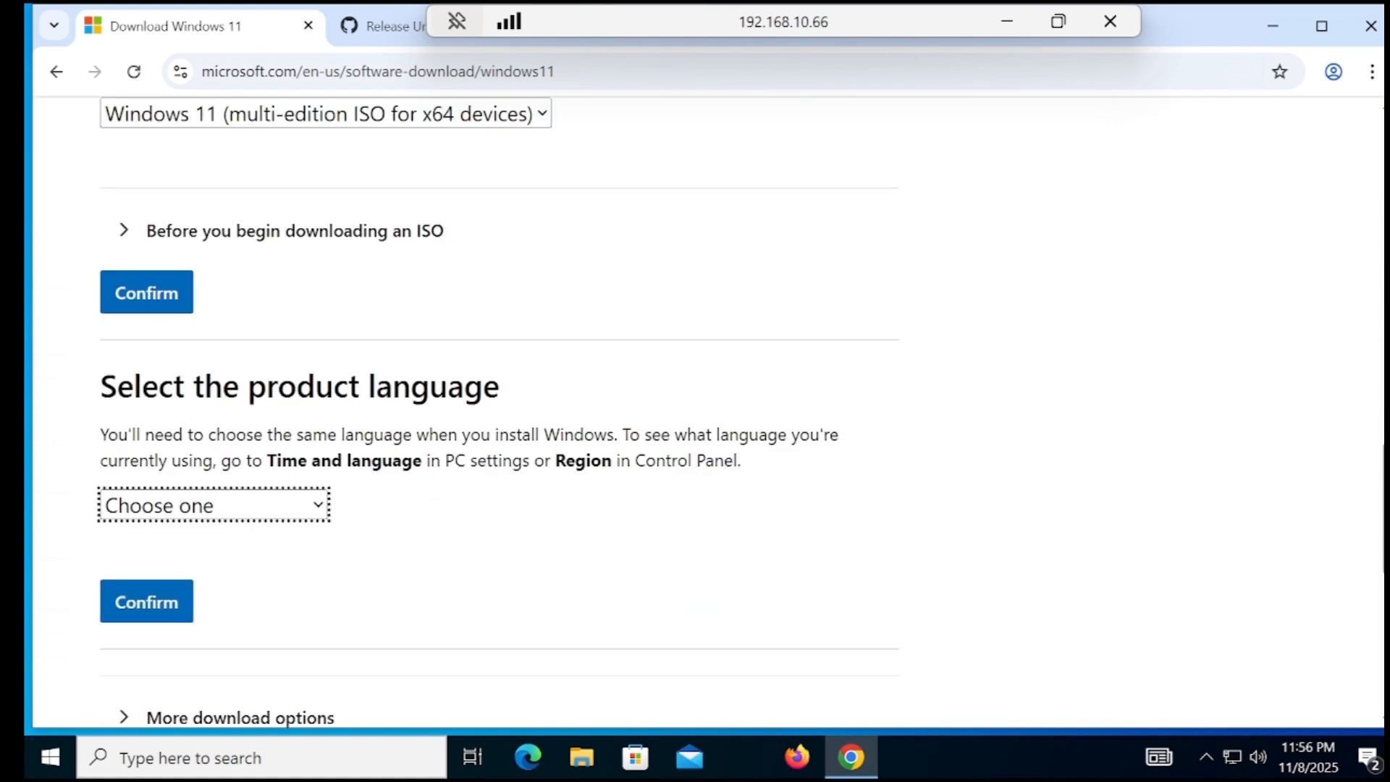
{"action": "left_click", "coordinate": [265, 513]}
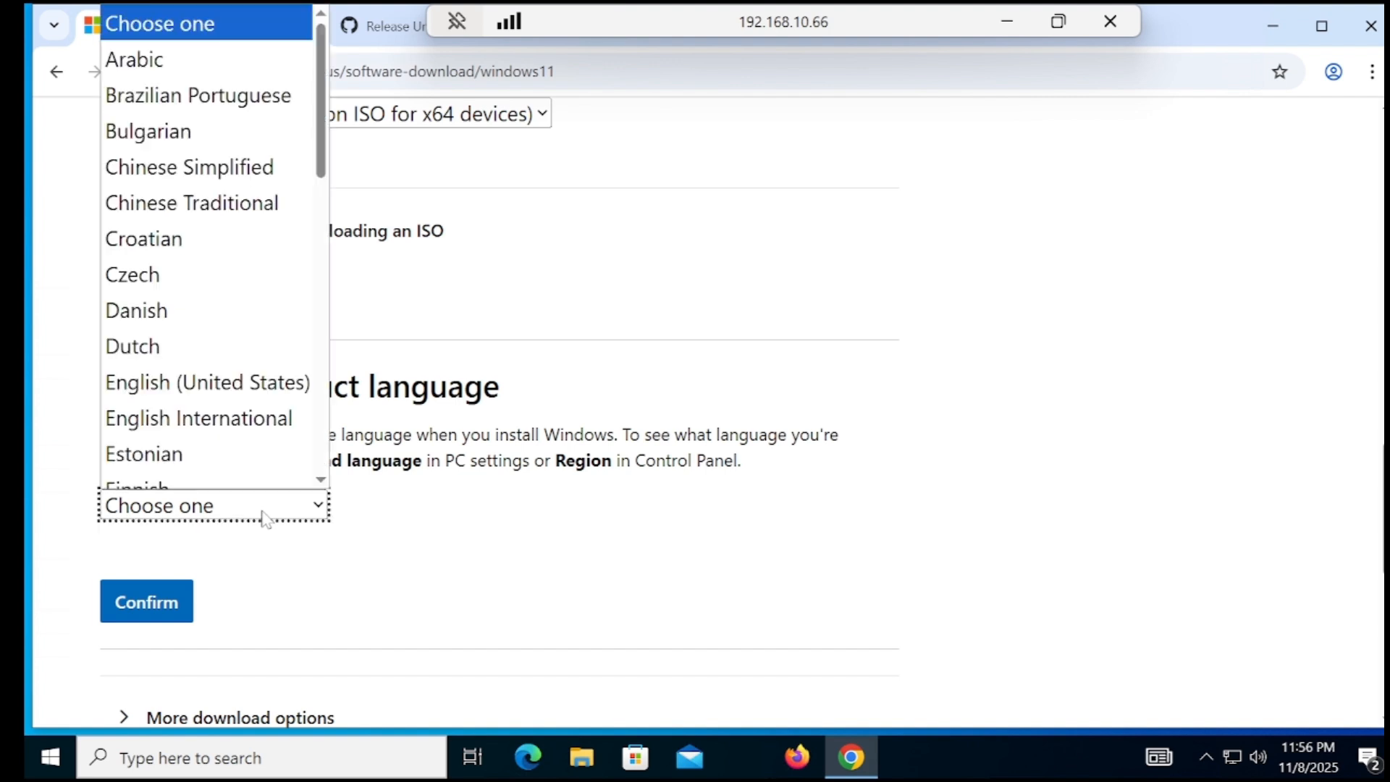
{"action": "left_click", "coordinate": [230, 366]}
{"action": "left_click", "coordinate": [180, 608]}
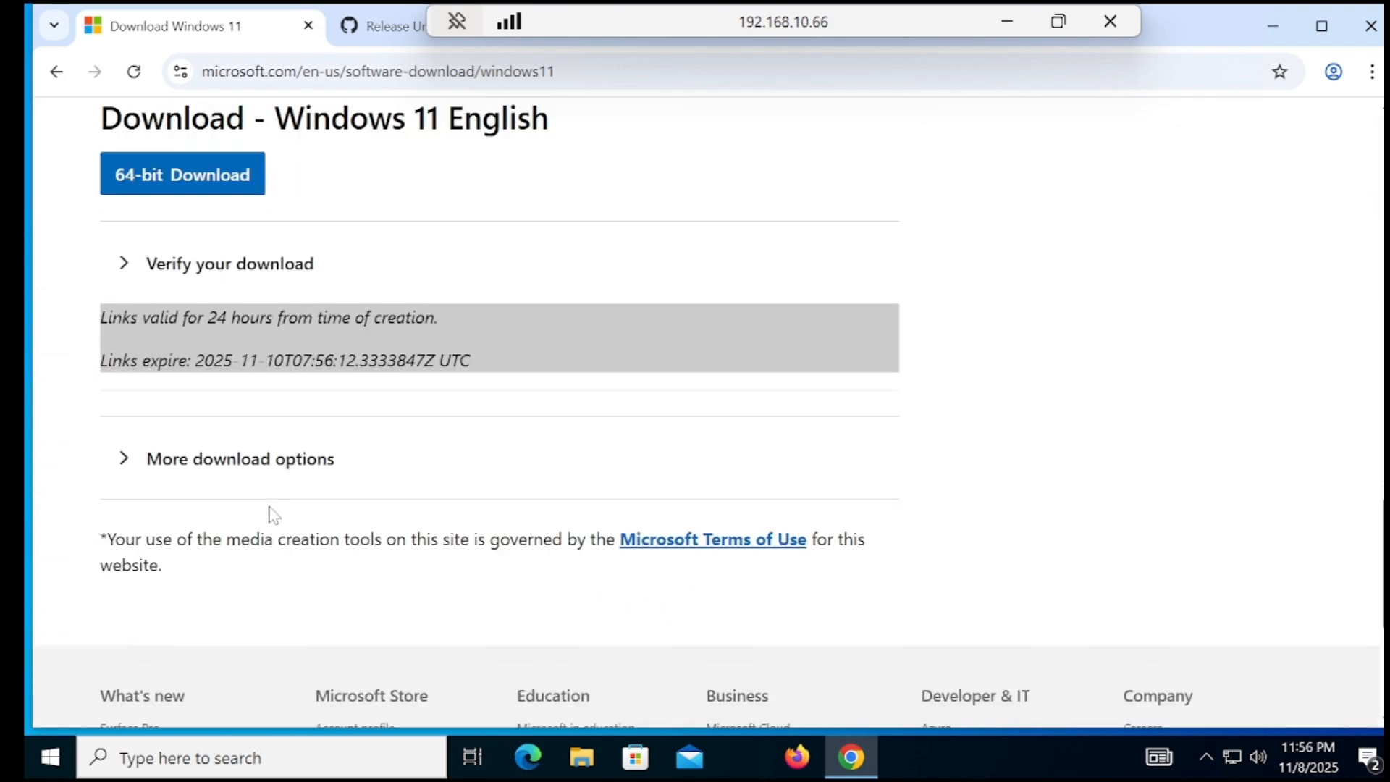
Start the 64-bit Windows 11 ISO download, then cancel it in Chrome's download history
{"action": "left_click", "coordinate": [217, 175]}
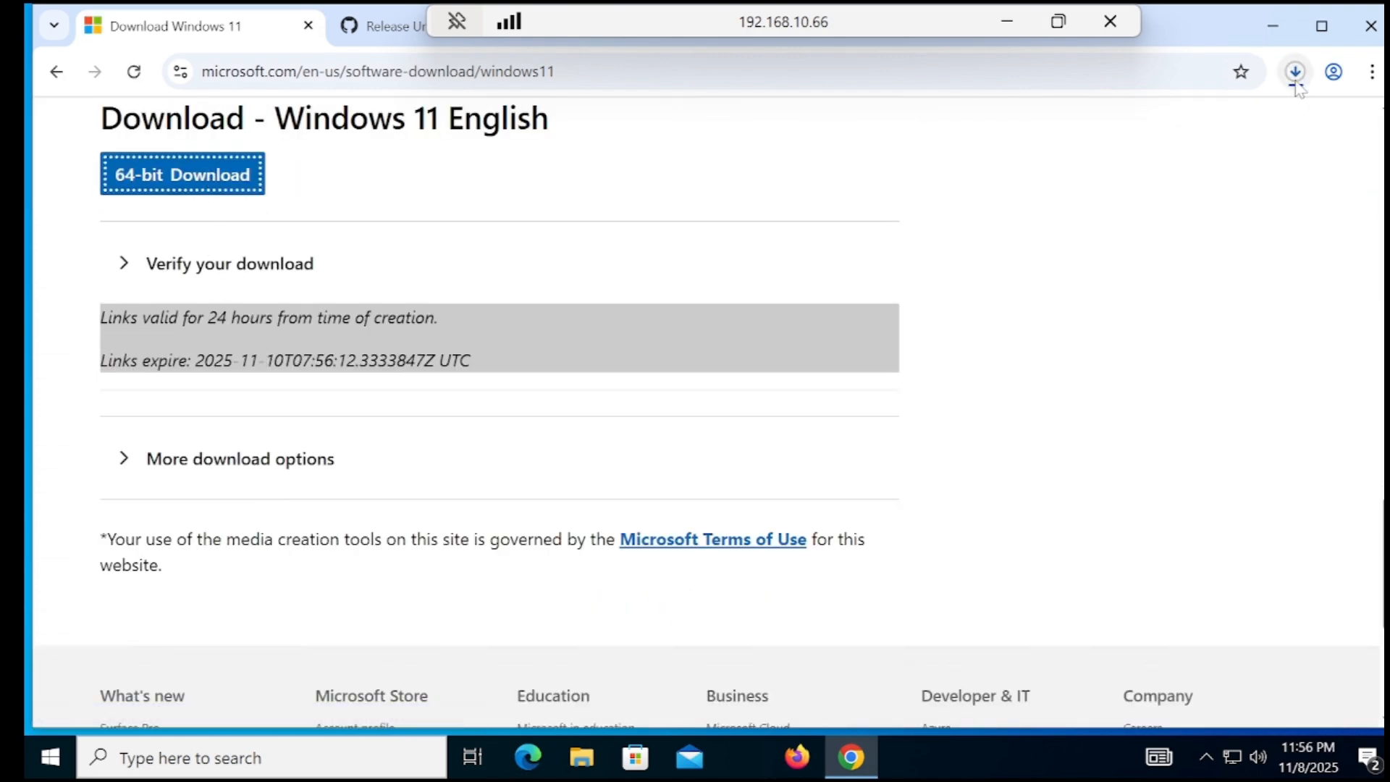
{"action": "left_click", "coordinate": [1294, 81]}
{"action": "left_click", "coordinate": [1236, 167]}
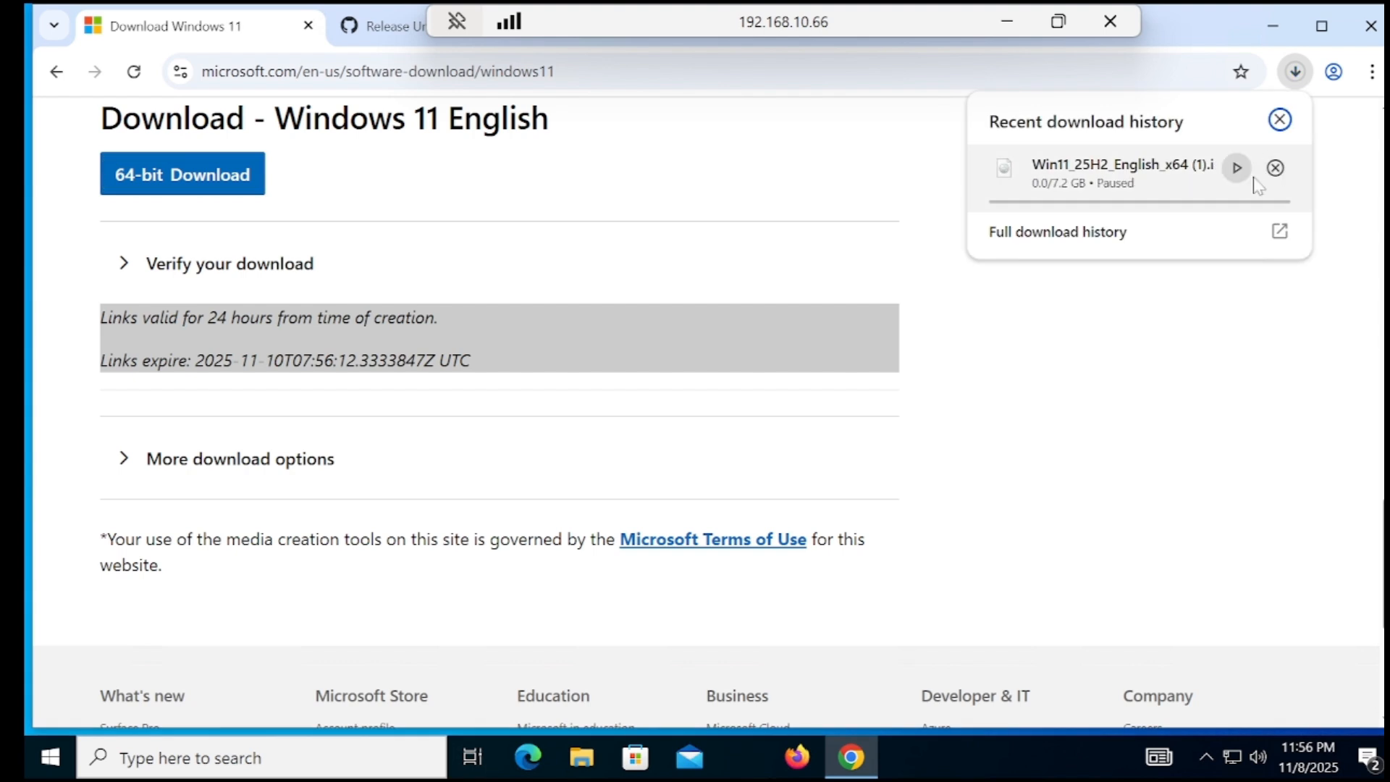
{"action": "left_click", "coordinate": [1274, 167]}
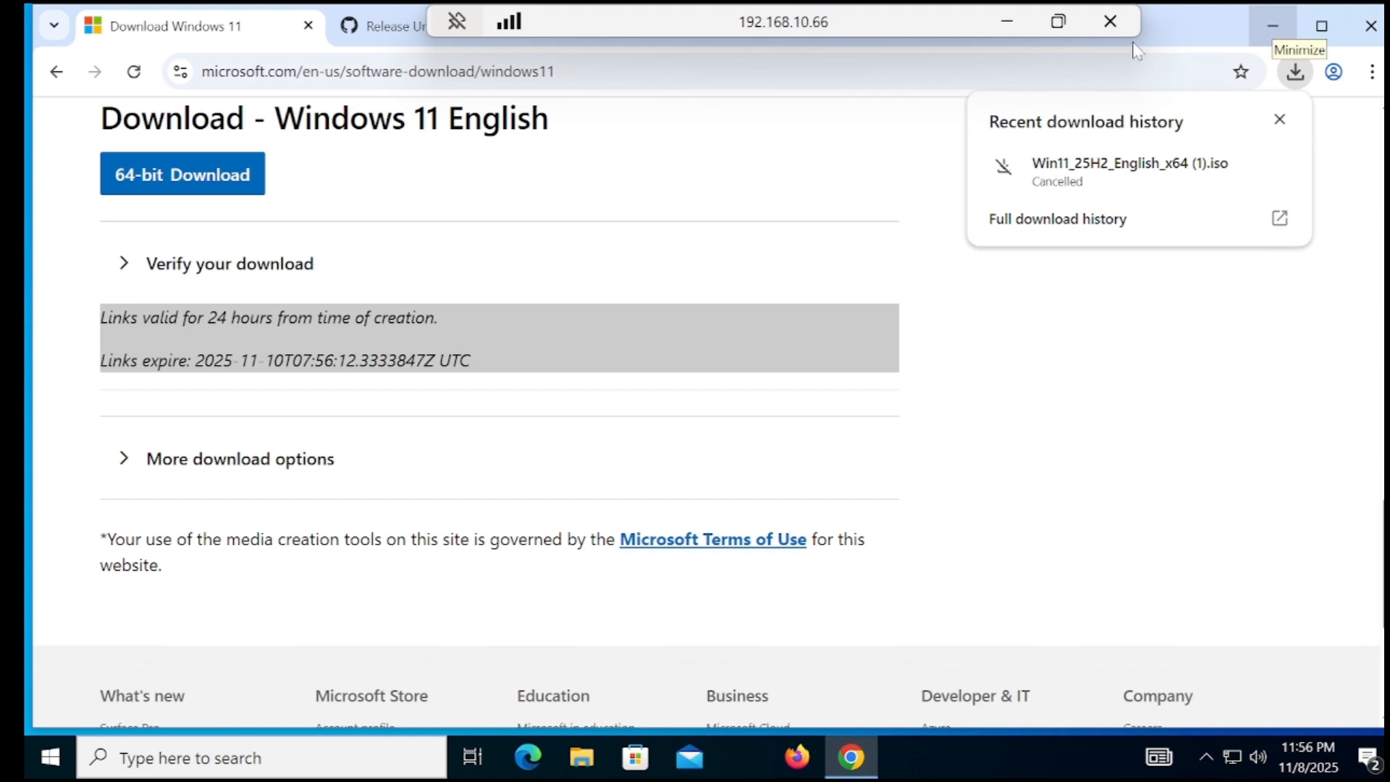
{"action": "left_click_drag", "start_coordinate": [601, 19], "coordinate": [679, 22]}
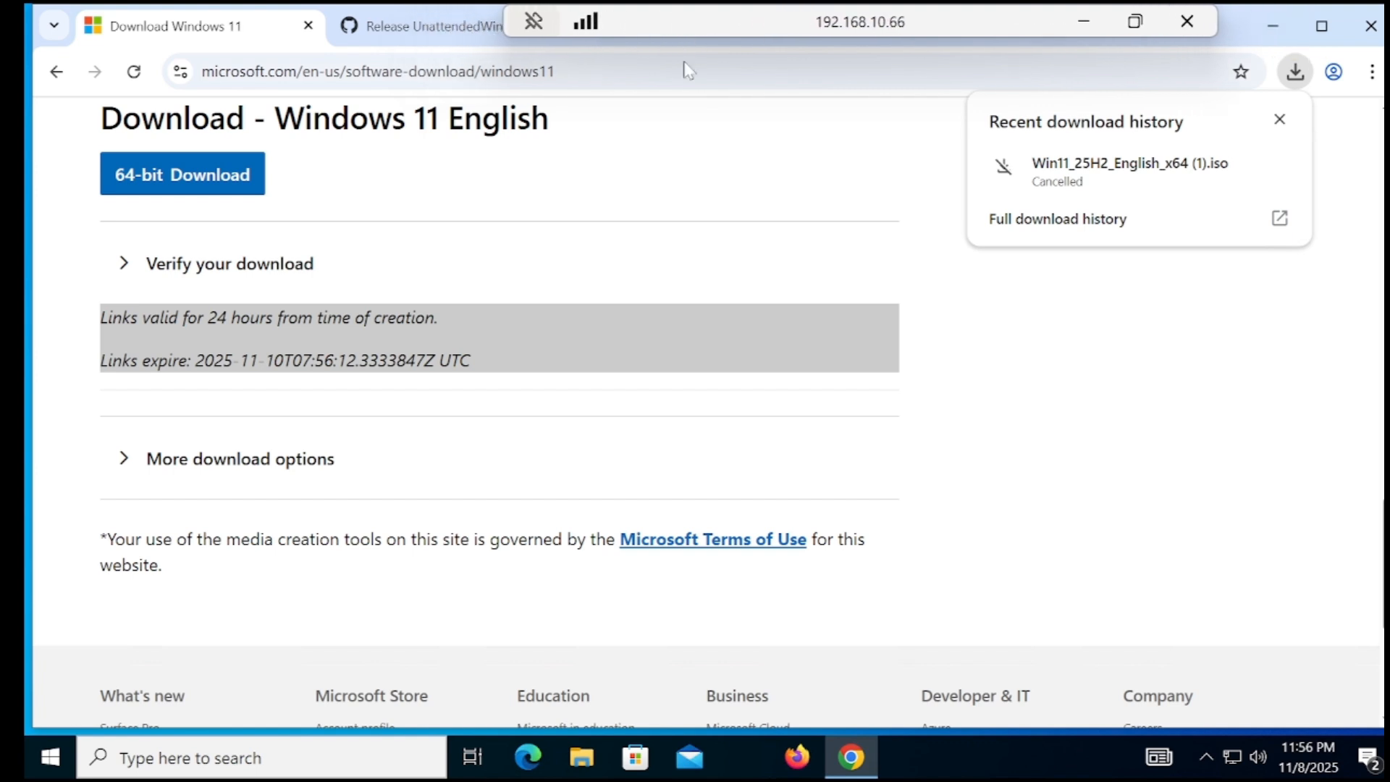
Launch Computer Management via a 'compu' search and show Disk 0 in Disk Management
{"action": "left_click", "coordinate": [48, 757]}
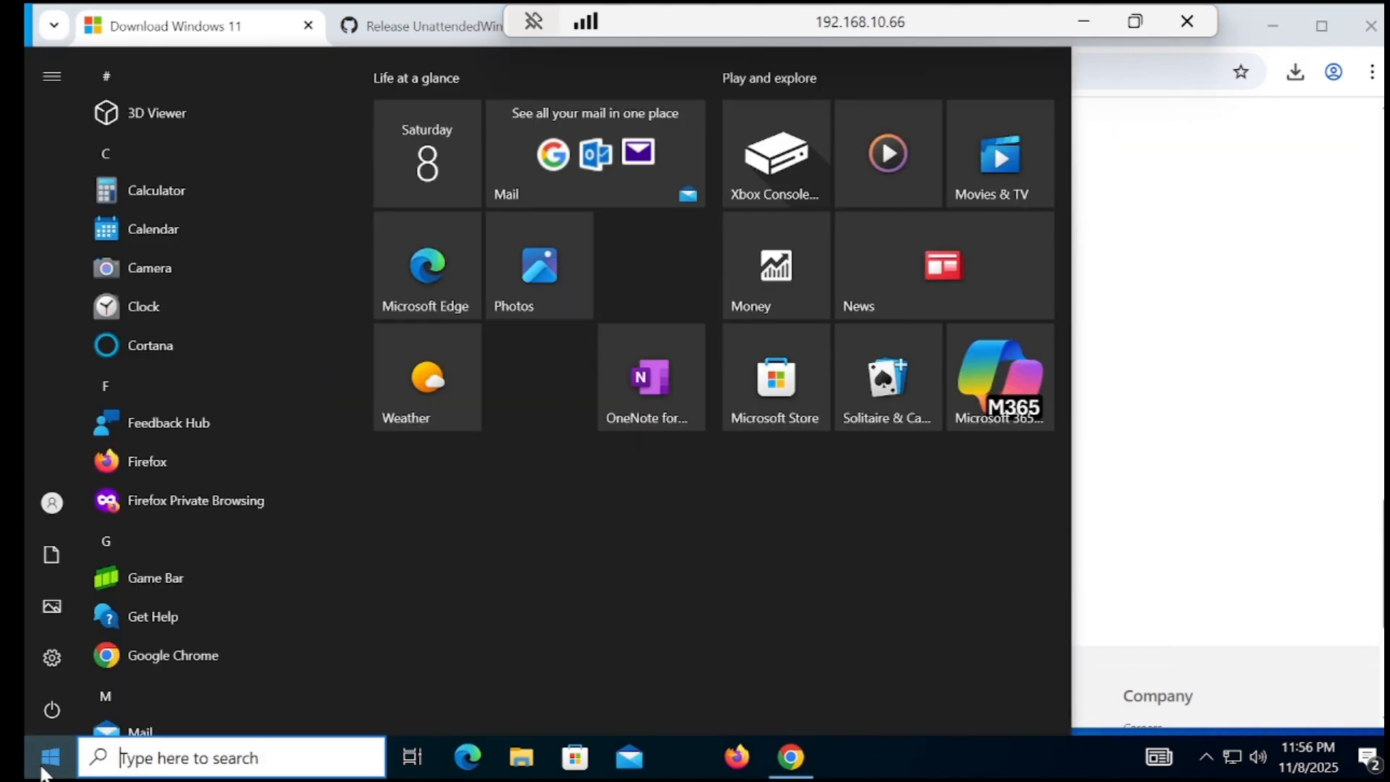
{"action": "type", "text": "compu"}
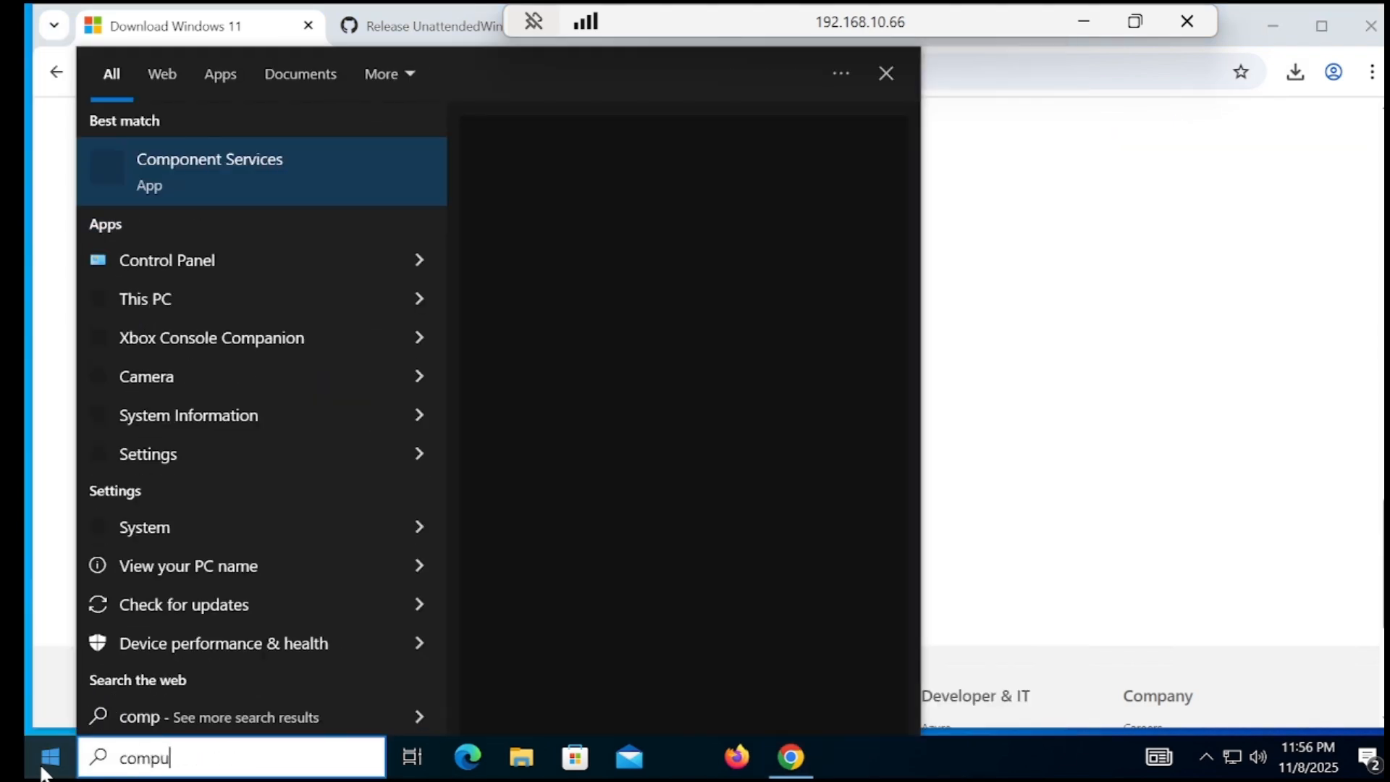
{"action": "left_click", "coordinate": [199, 187]}
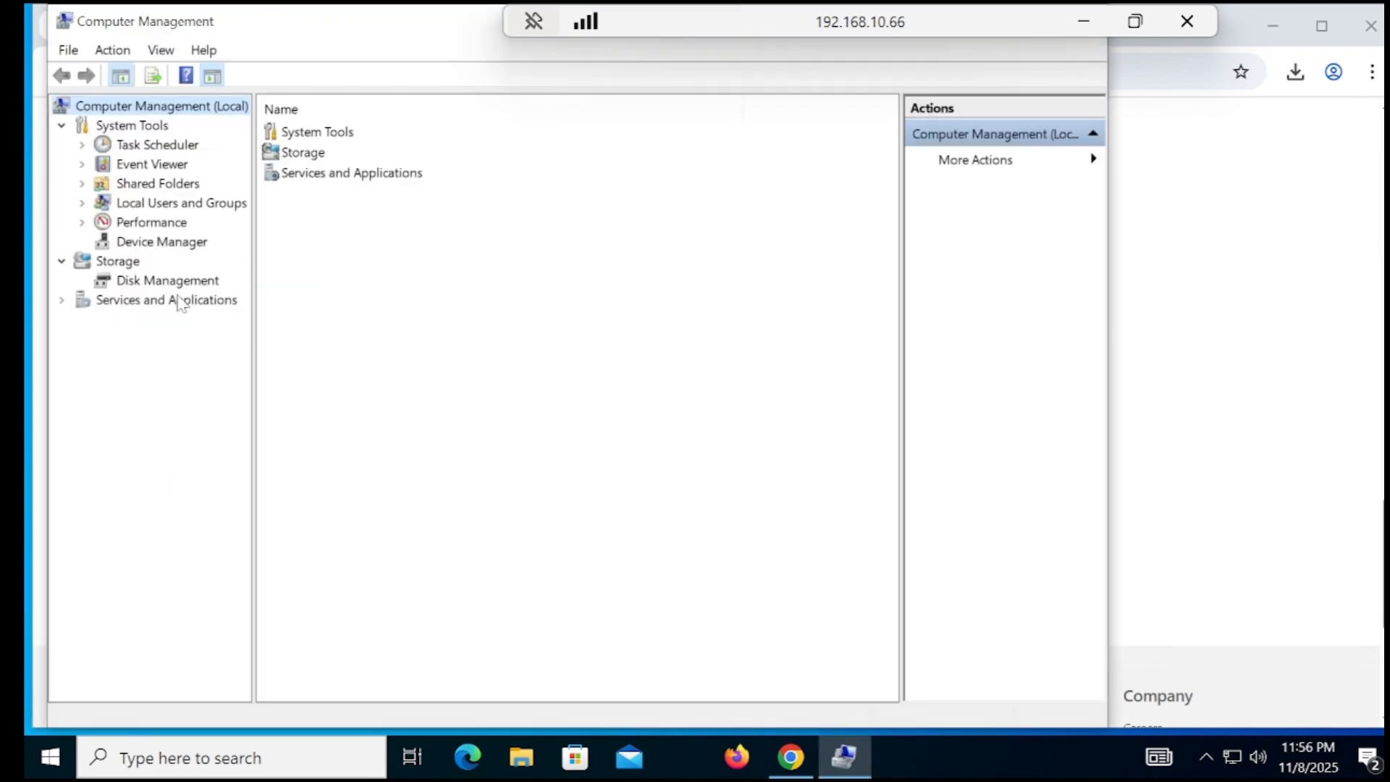
{"action": "left_click", "coordinate": [178, 284]}
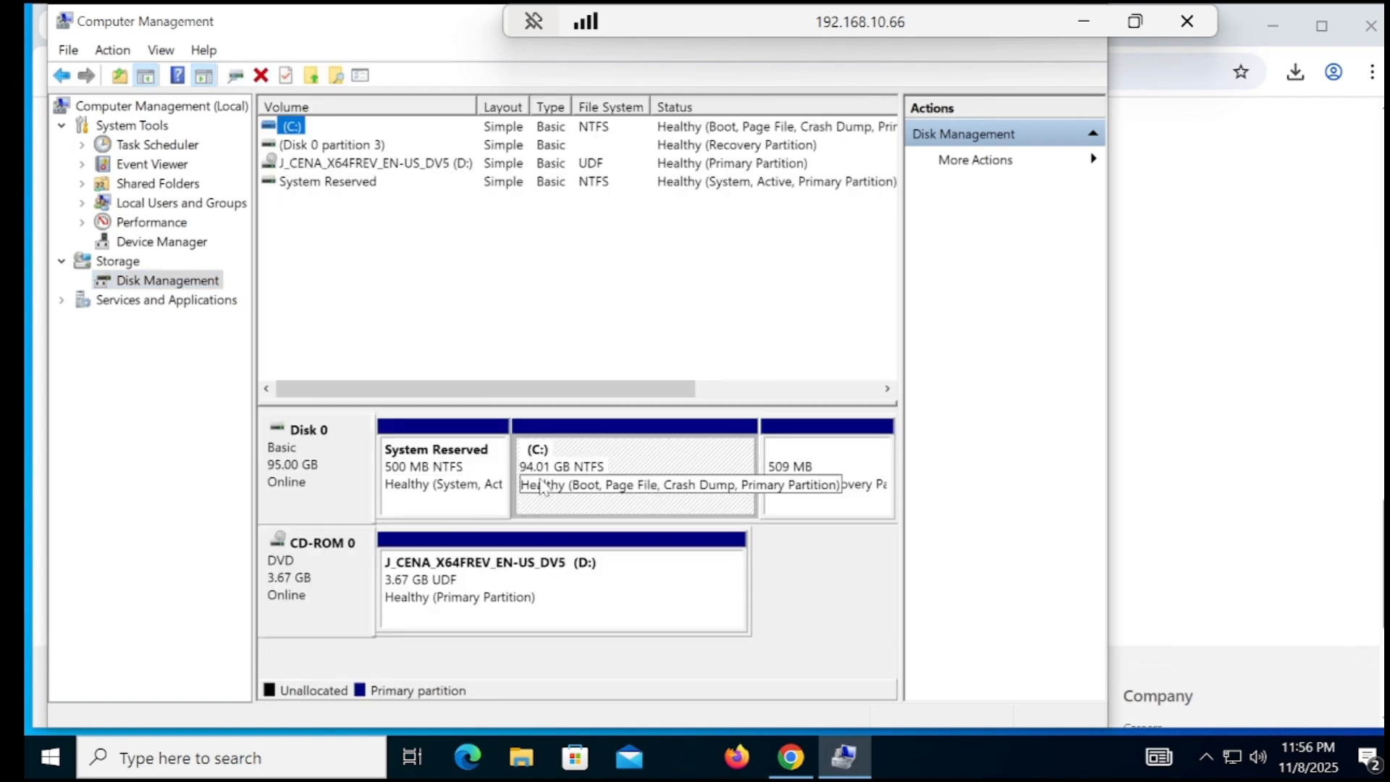
{"action": "right_click", "coordinate": [581, 465]}
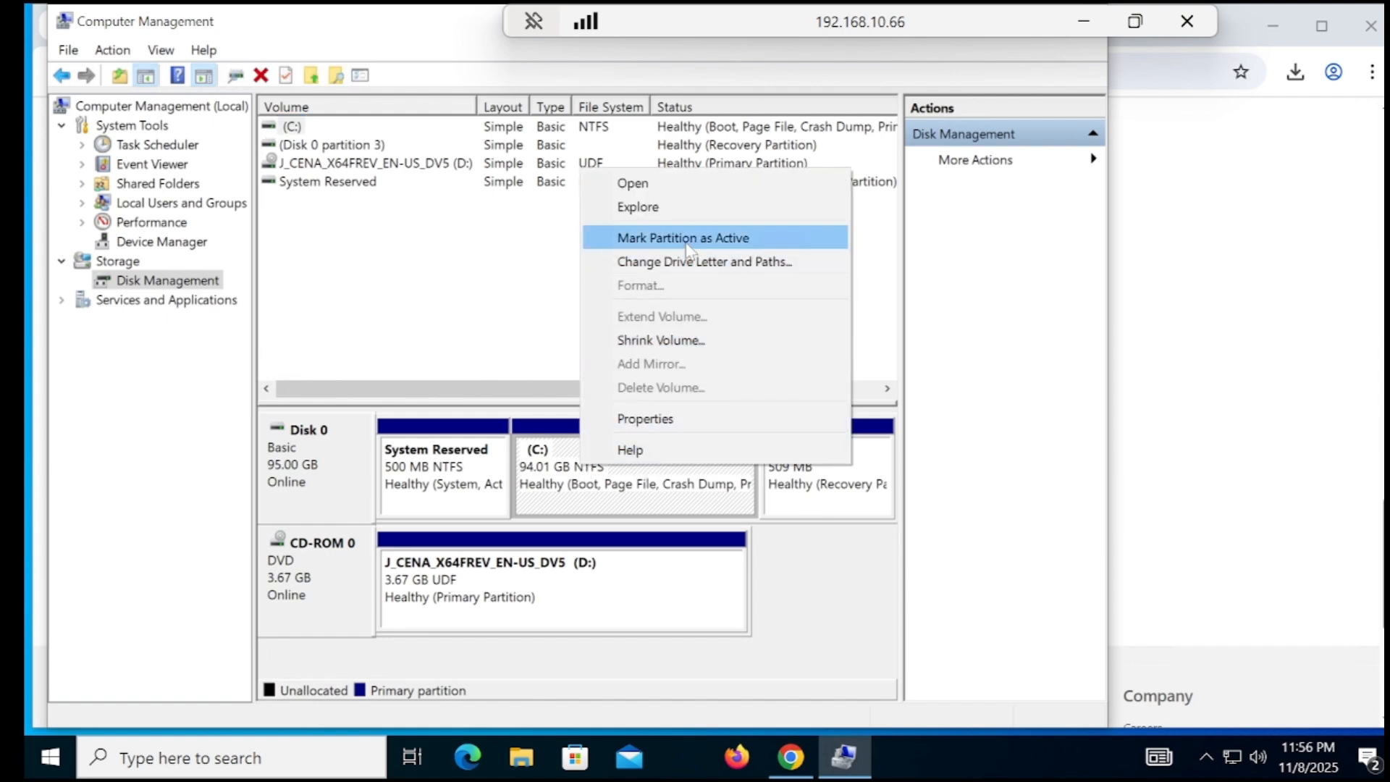
Shrink the C: volume by 10240 MB to free 10 GB of unallocated space
{"action": "left_click", "coordinate": [676, 340]}
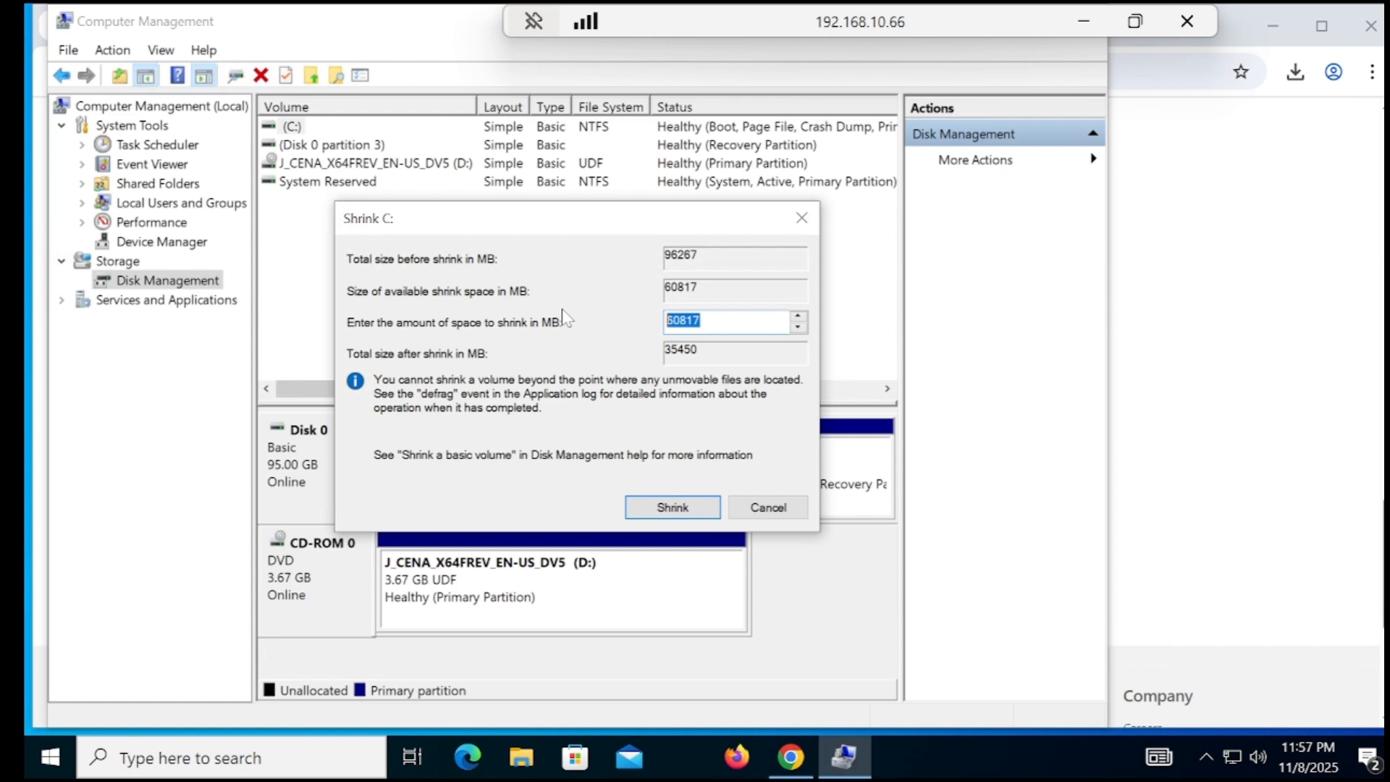
{"action": "type", "text": "10240"}
{"action": "left_click", "coordinate": [648, 513]}
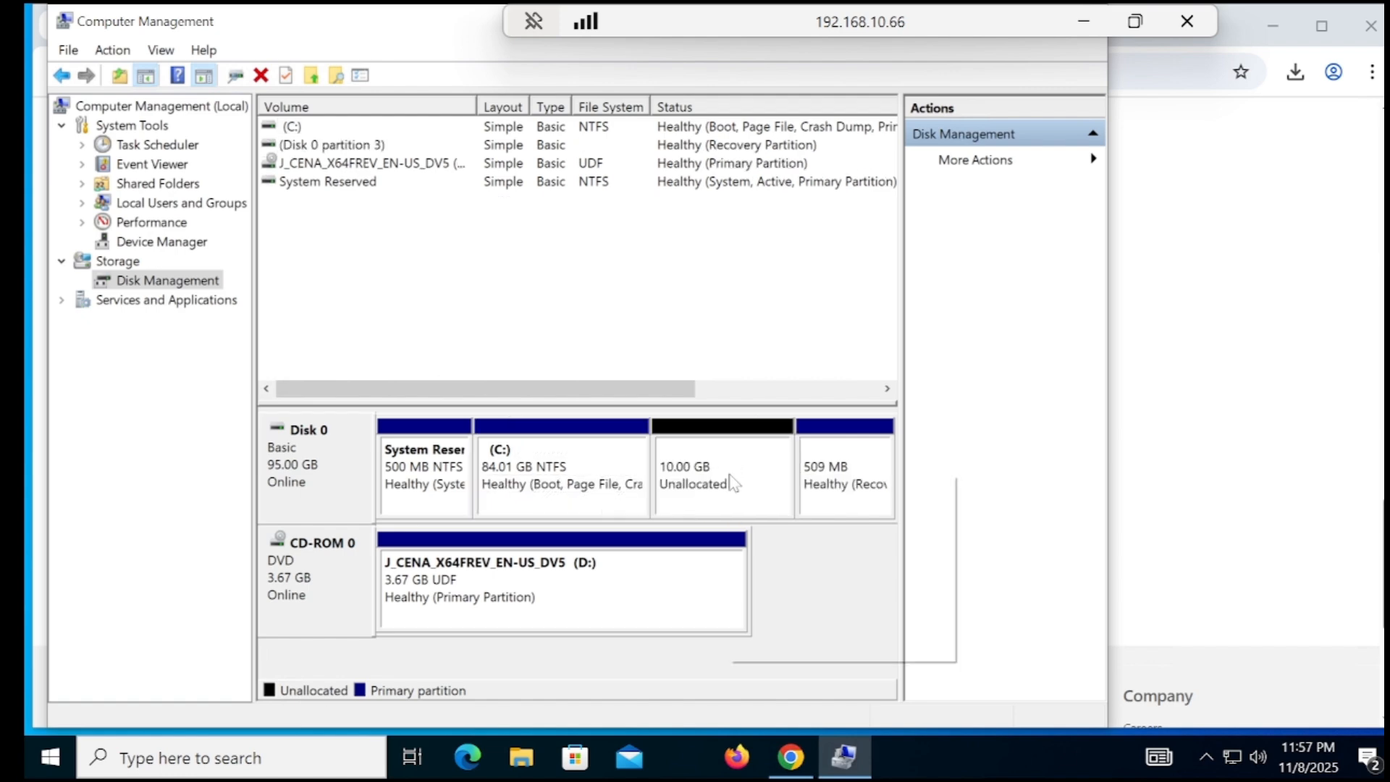
{"action": "right_click", "coordinate": [733, 481]}
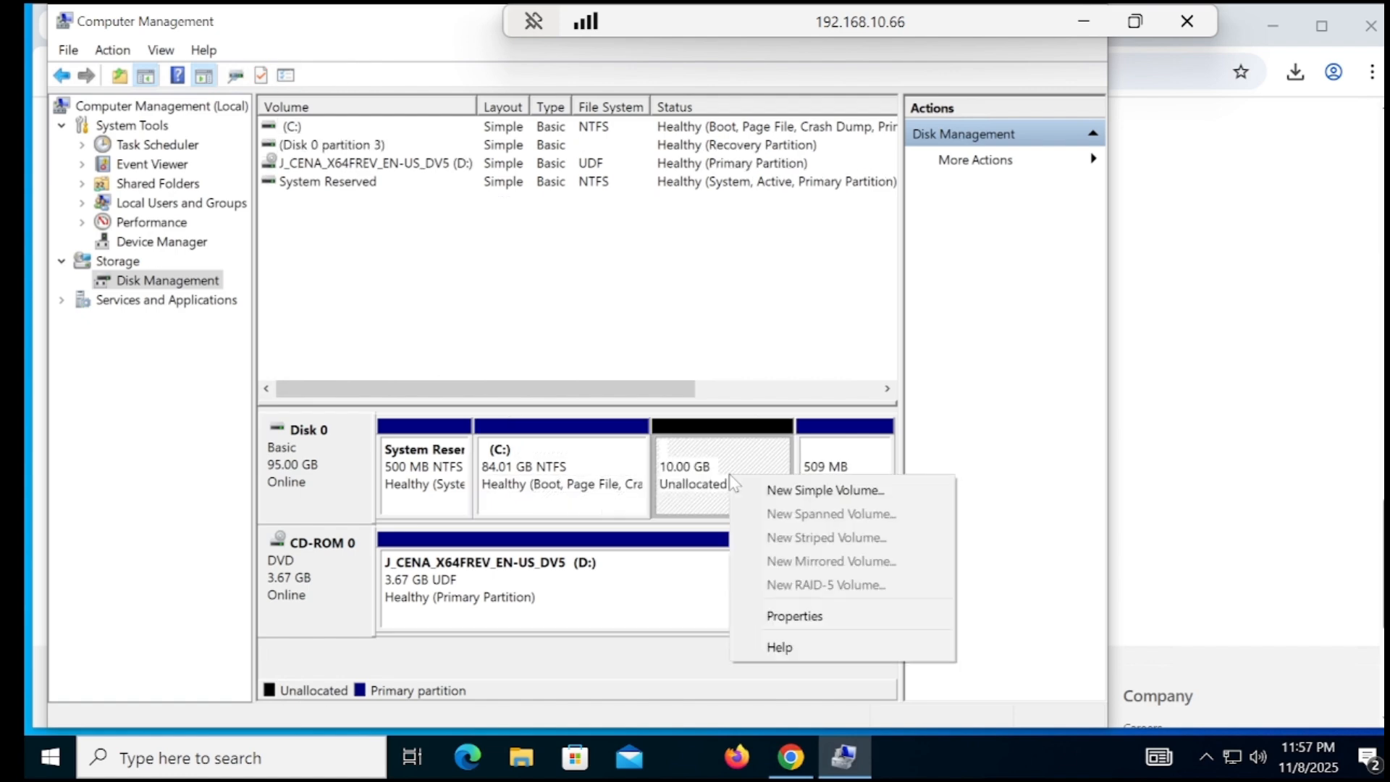
Create a 10239 MB NTFS simple volume labelled 'usb' on E:, then close Computer Management
{"action": "left_click", "coordinate": [793, 499]}
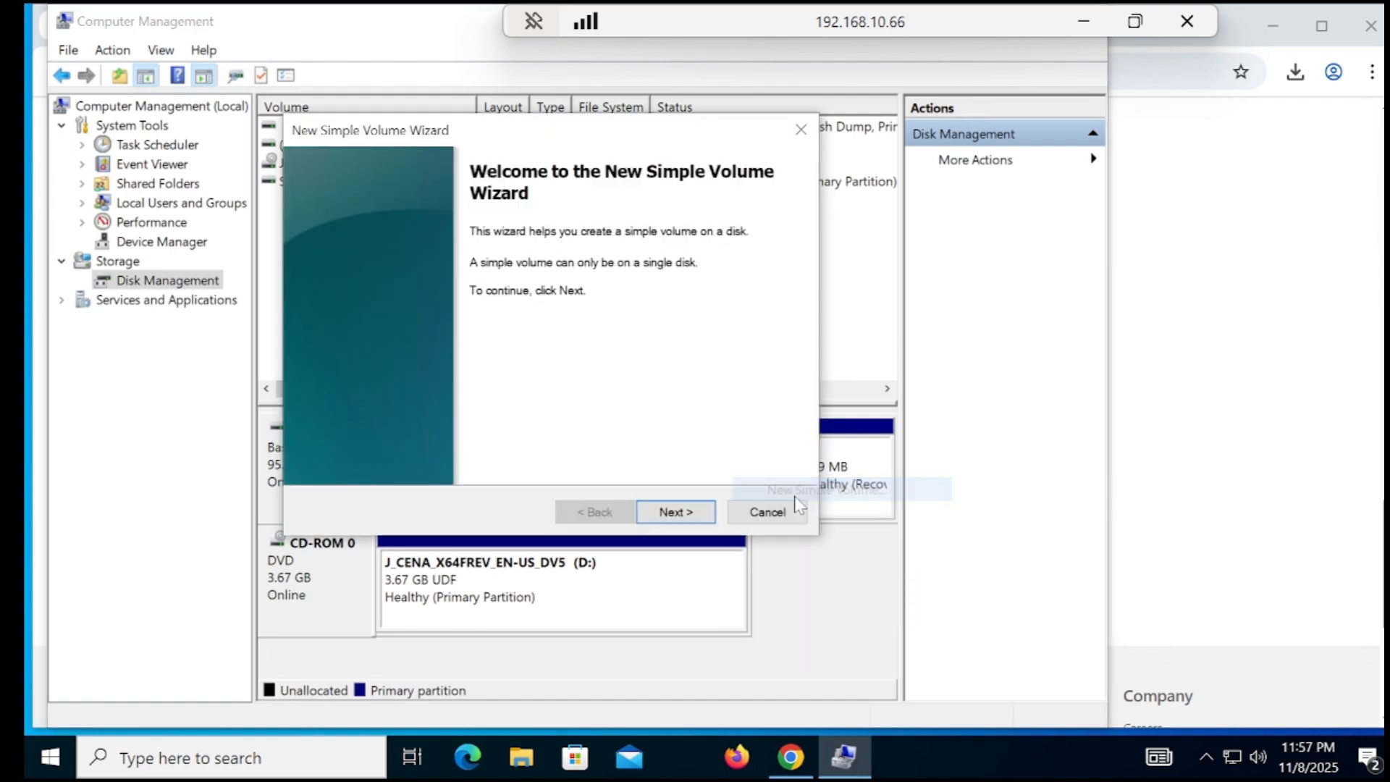
{"action": "left_click", "coordinate": [700, 513]}
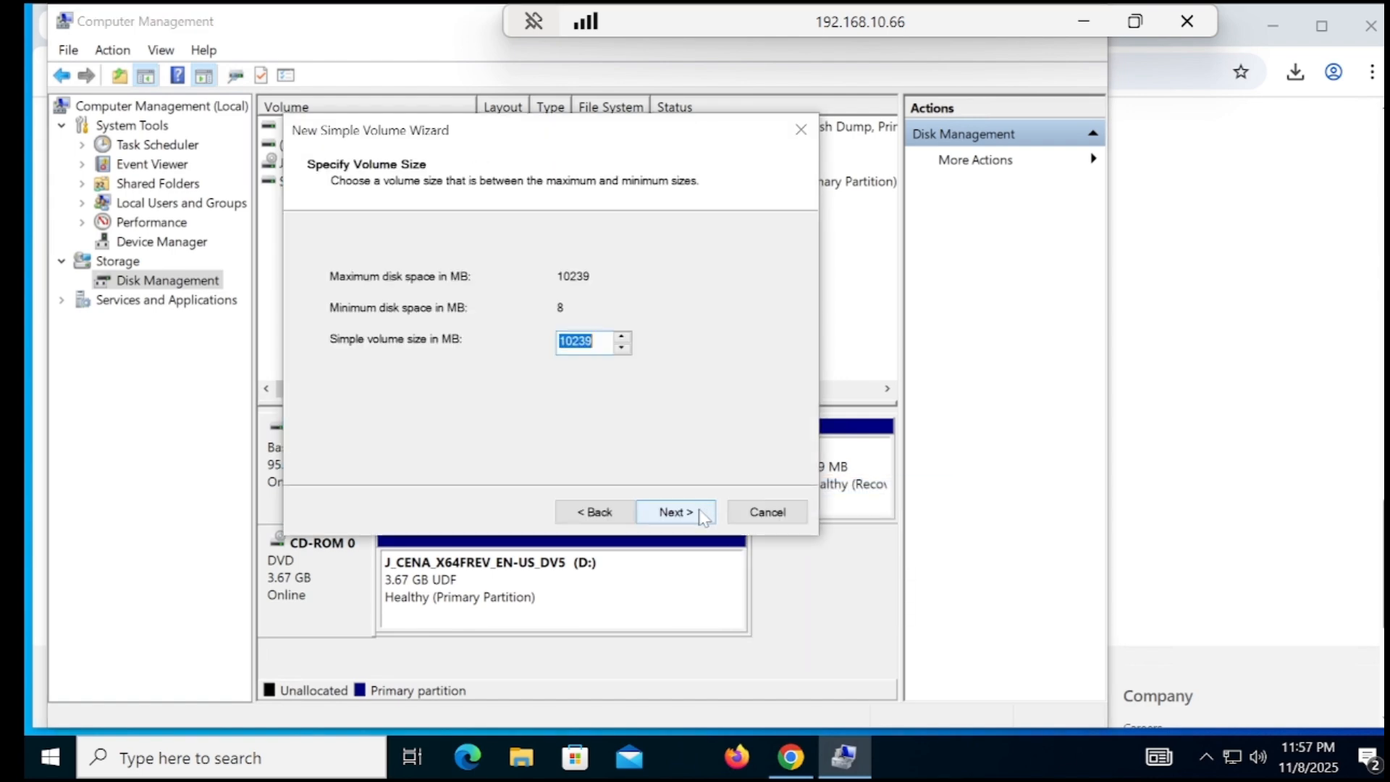
{"action": "left_click", "coordinate": [699, 513]}
{"action": "left_click", "coordinate": [699, 513]}
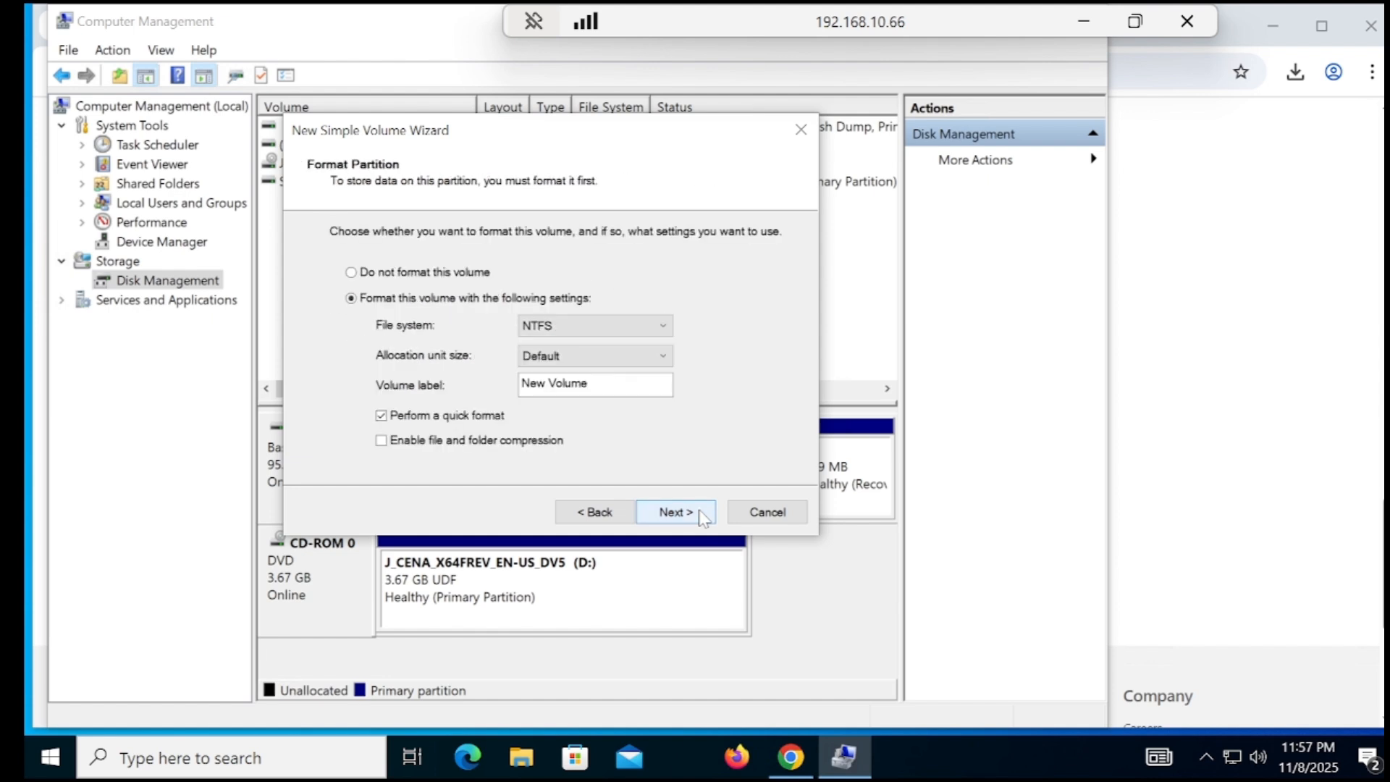
{"action": "left_click_drag", "start_coordinate": [651, 384], "coordinate": [315, 384]}
{"action": "type", "text": "u"}
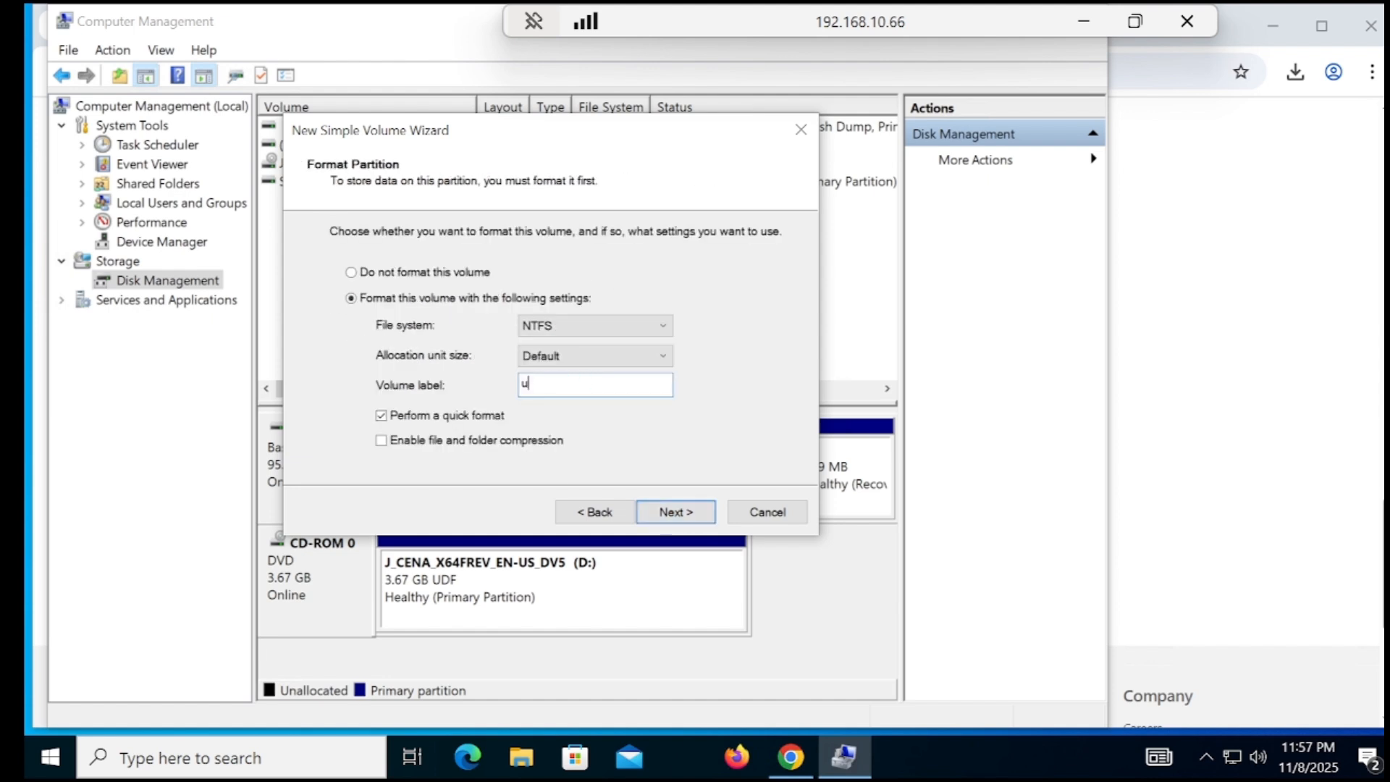
{"action": "type", "text": "sb"}
{"action": "left_click", "coordinate": [699, 516]}
{"action": "left_click", "coordinate": [688, 513]}
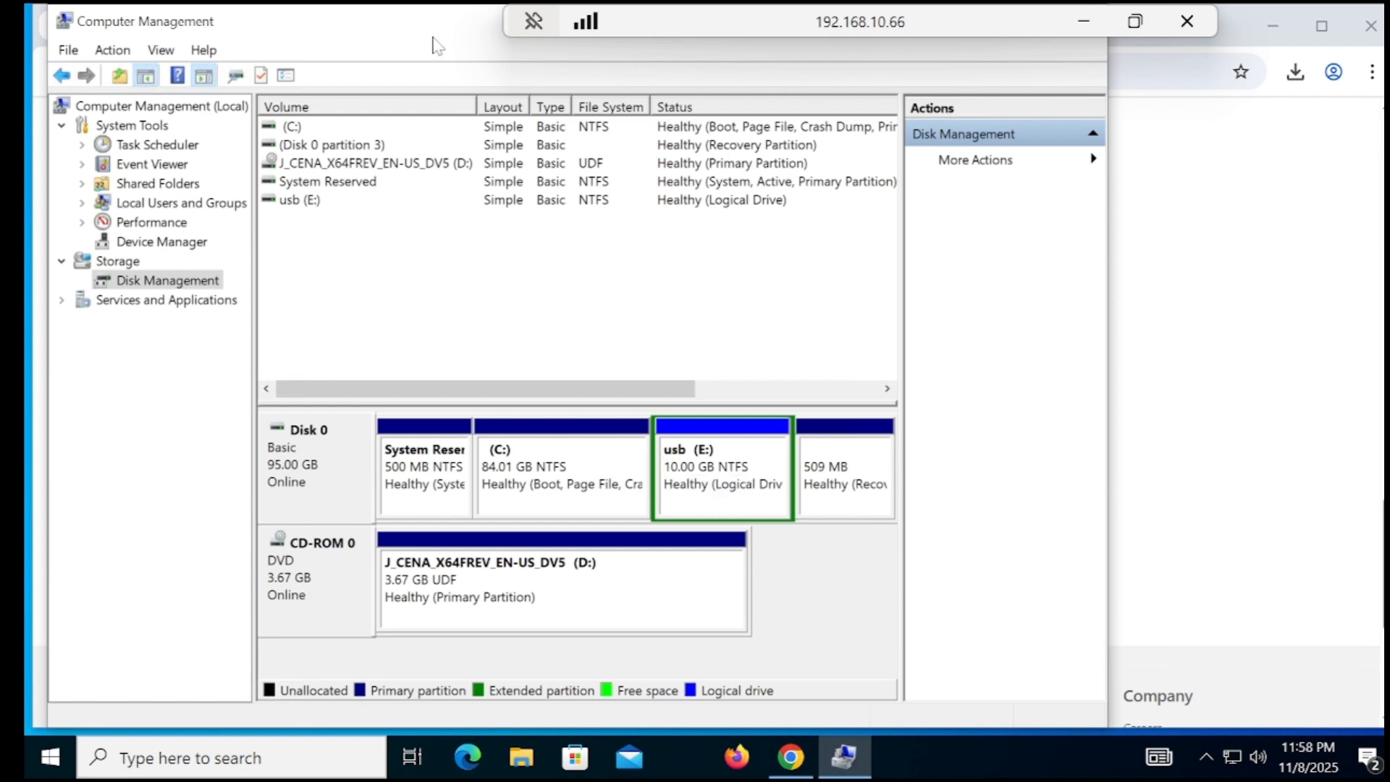
{"action": "left_click_drag", "start_coordinate": [433, 36], "coordinate": [473, 62]}
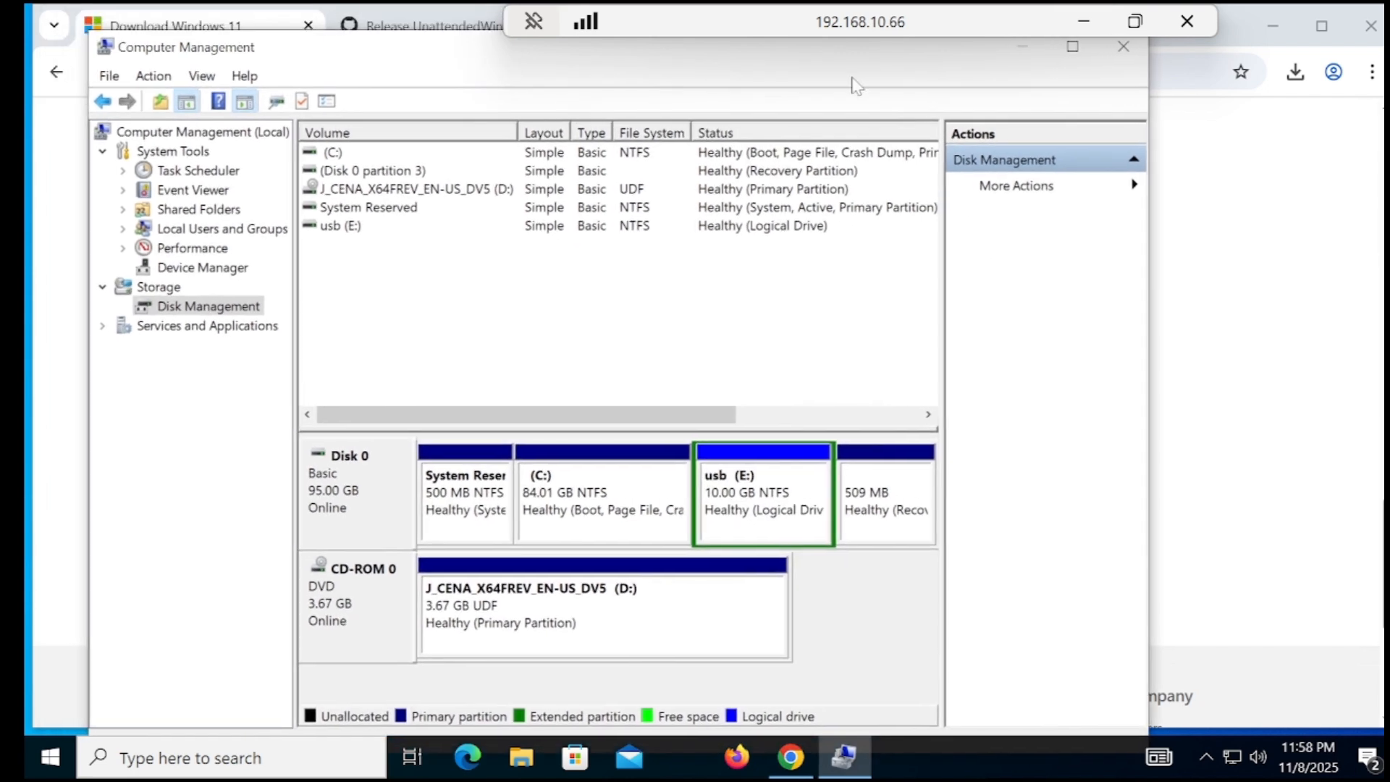
{"action": "left_click", "coordinate": [1124, 47]}
Mount Win11_25H2_English_x64.iso from the Downloads folder as DVD Drive (F:)
{"action": "left_click", "coordinate": [1272, 25]}
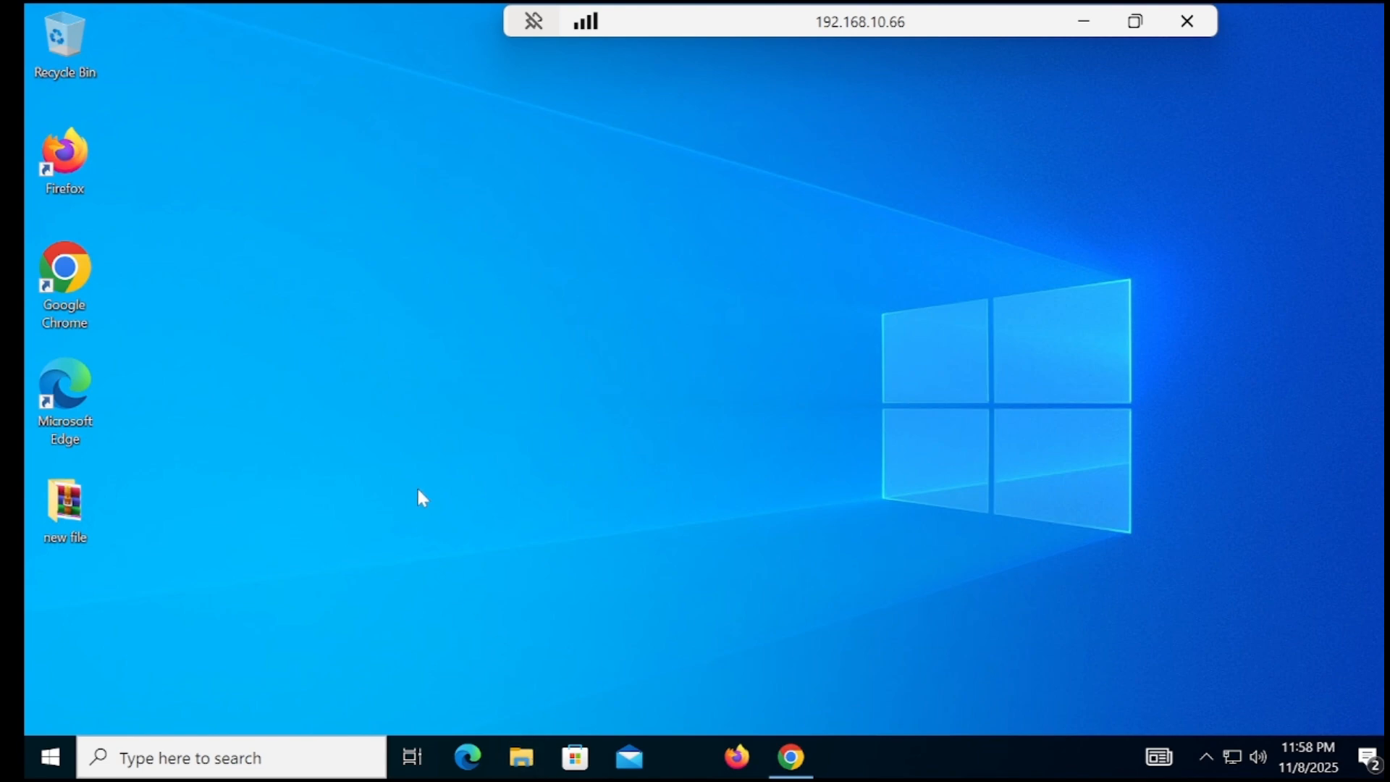
{"action": "key", "text": "super+e"}
{"action": "double_click", "coordinate": [555, 80]}
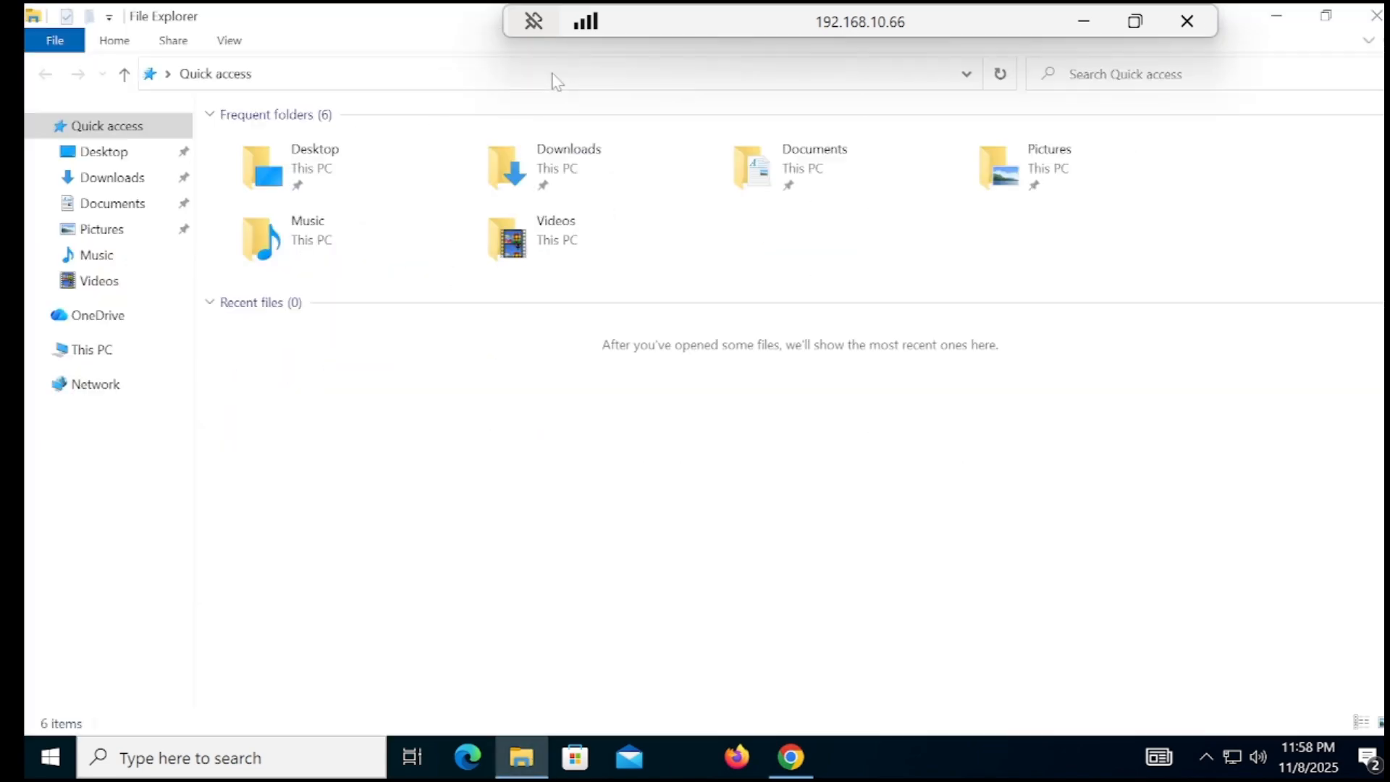
{"action": "left_click", "coordinate": [138, 179]}
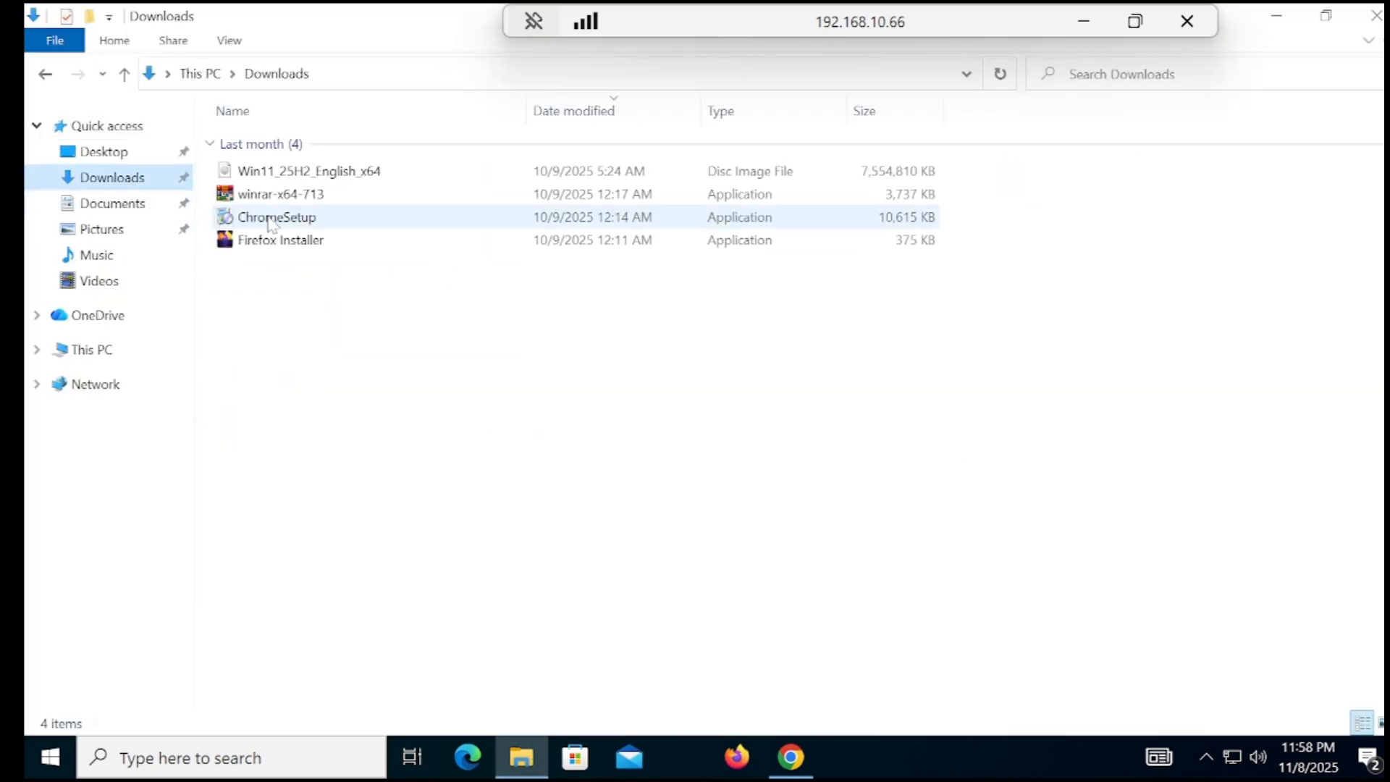
{"action": "left_click", "coordinate": [327, 178]}
{"action": "right_click", "coordinate": [328, 177]}
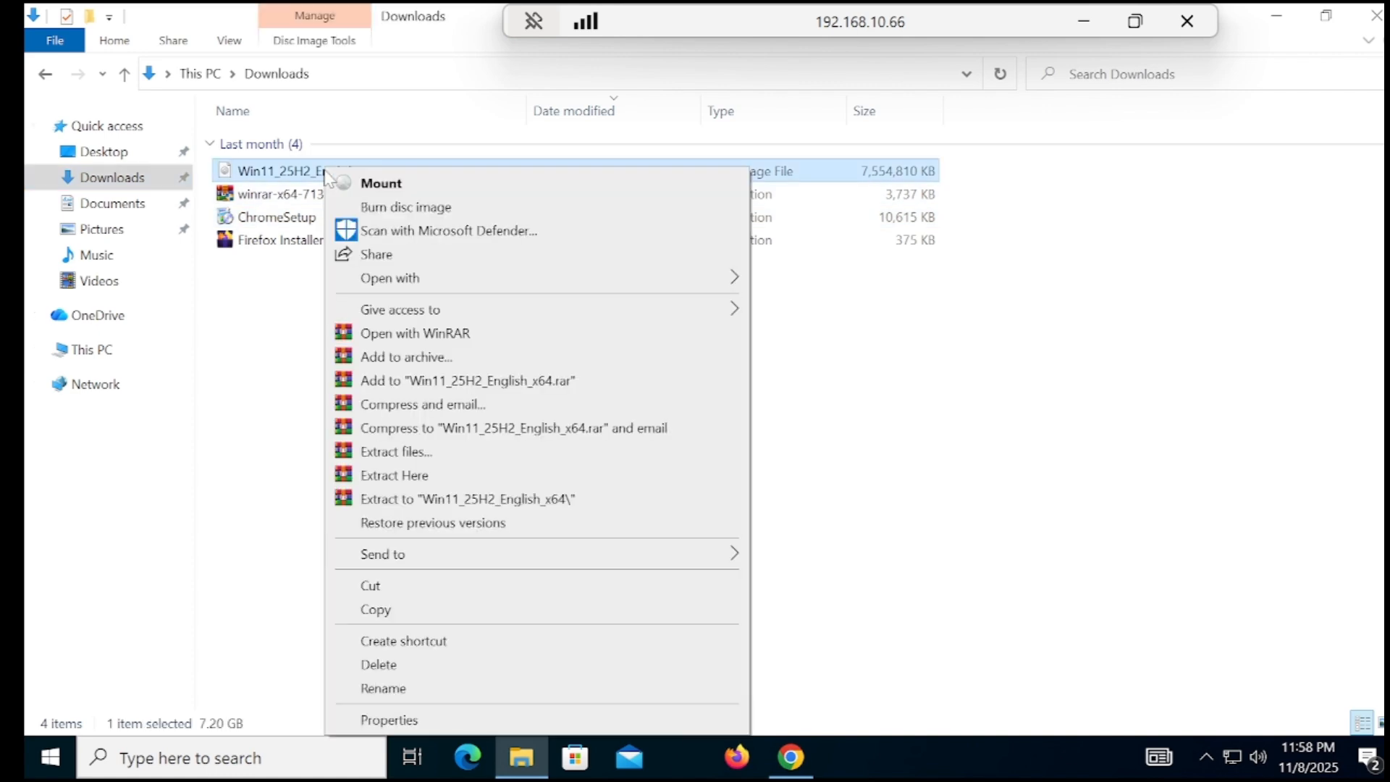
{"action": "left_click", "coordinate": [381, 189]}
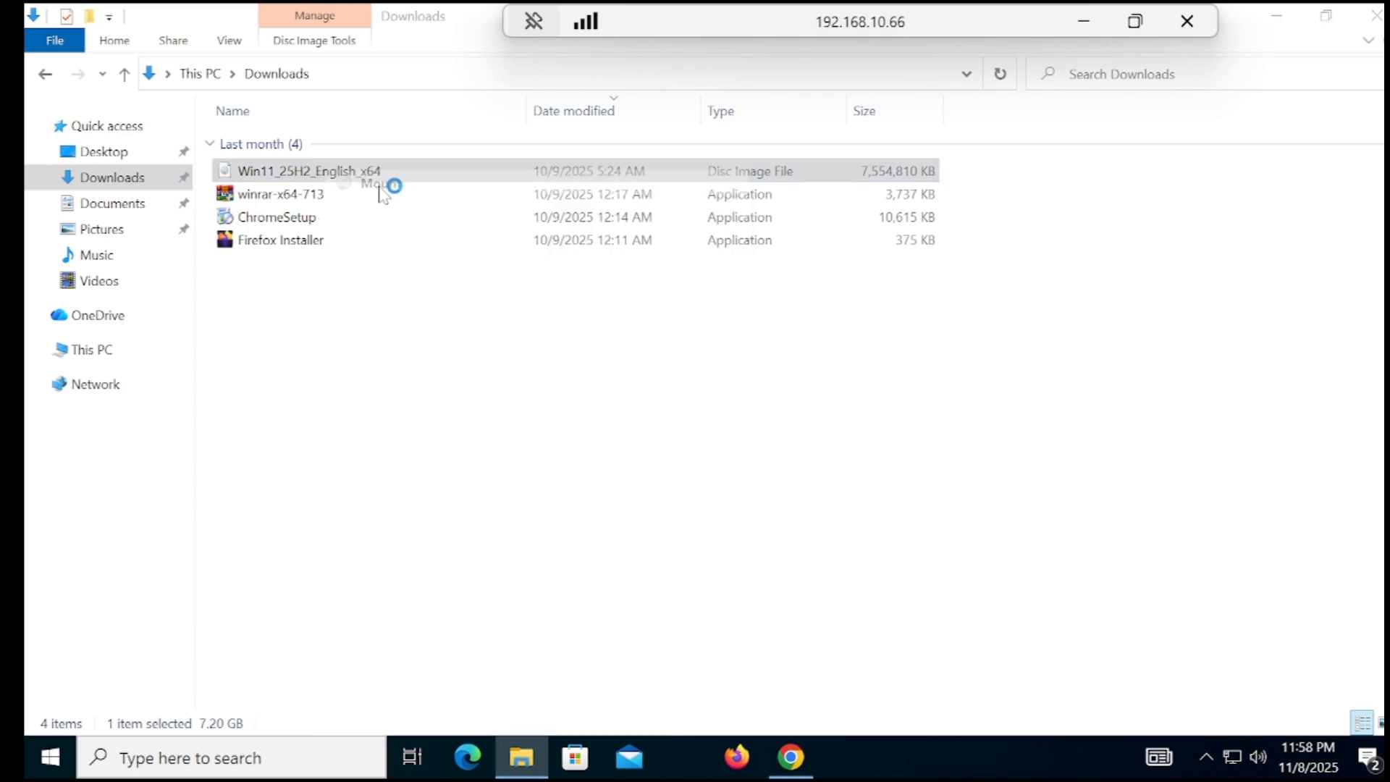
{"action": "left_click", "coordinate": [785, 409]}
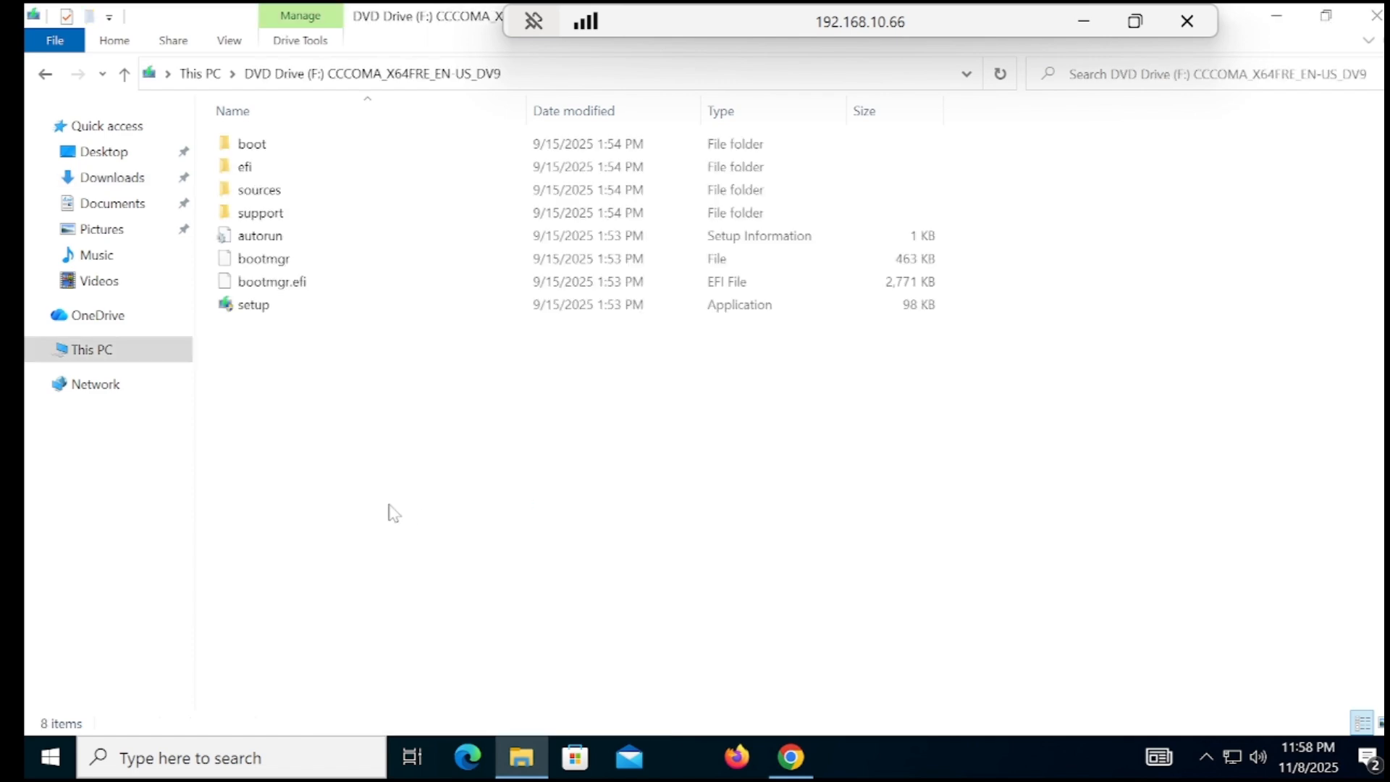
Copy all eight files and folders from DVD Drive (F:) and paste them into usb (E:)
{"action": "left_click_drag", "start_coordinate": [274, 419], "coordinate": [355, 148]}
{"action": "right_click", "coordinate": [312, 213]}
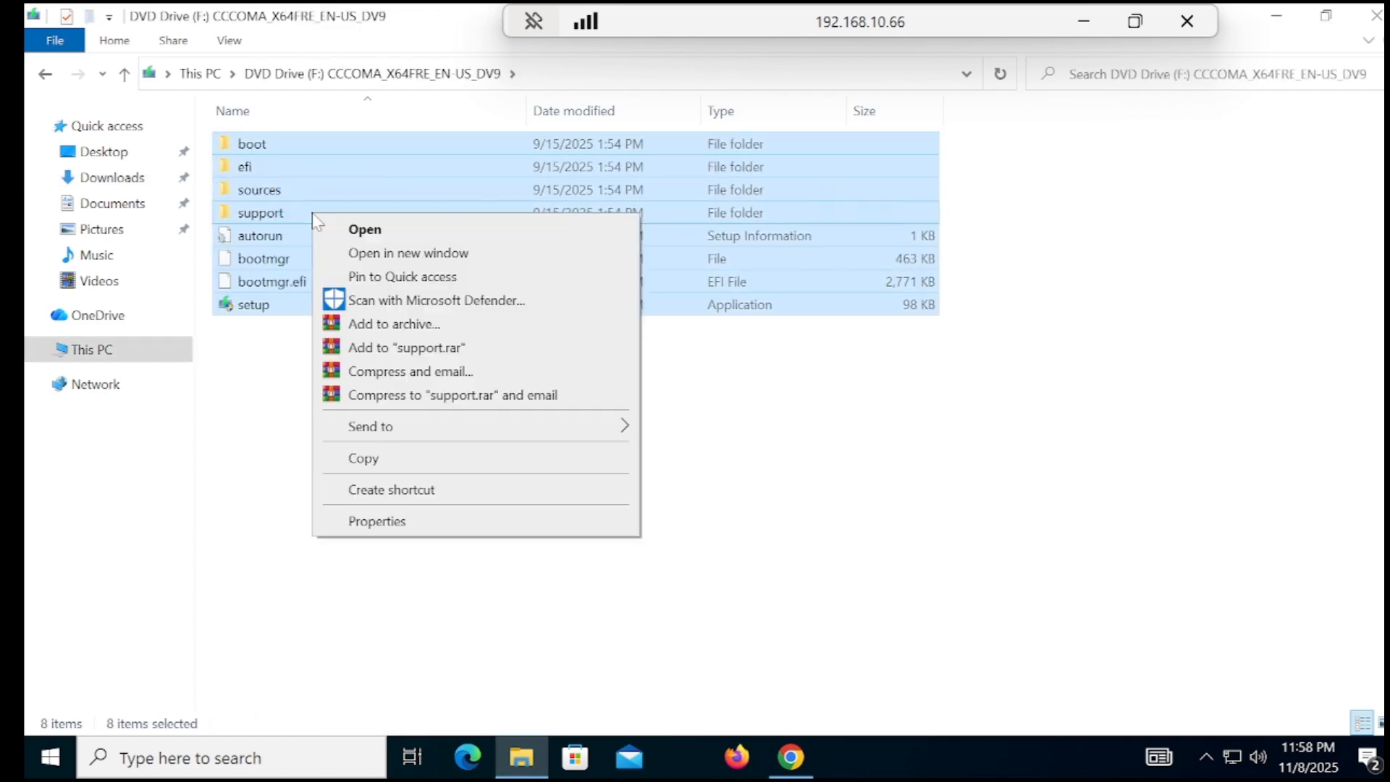
{"action": "left_click", "coordinate": [363, 457]}
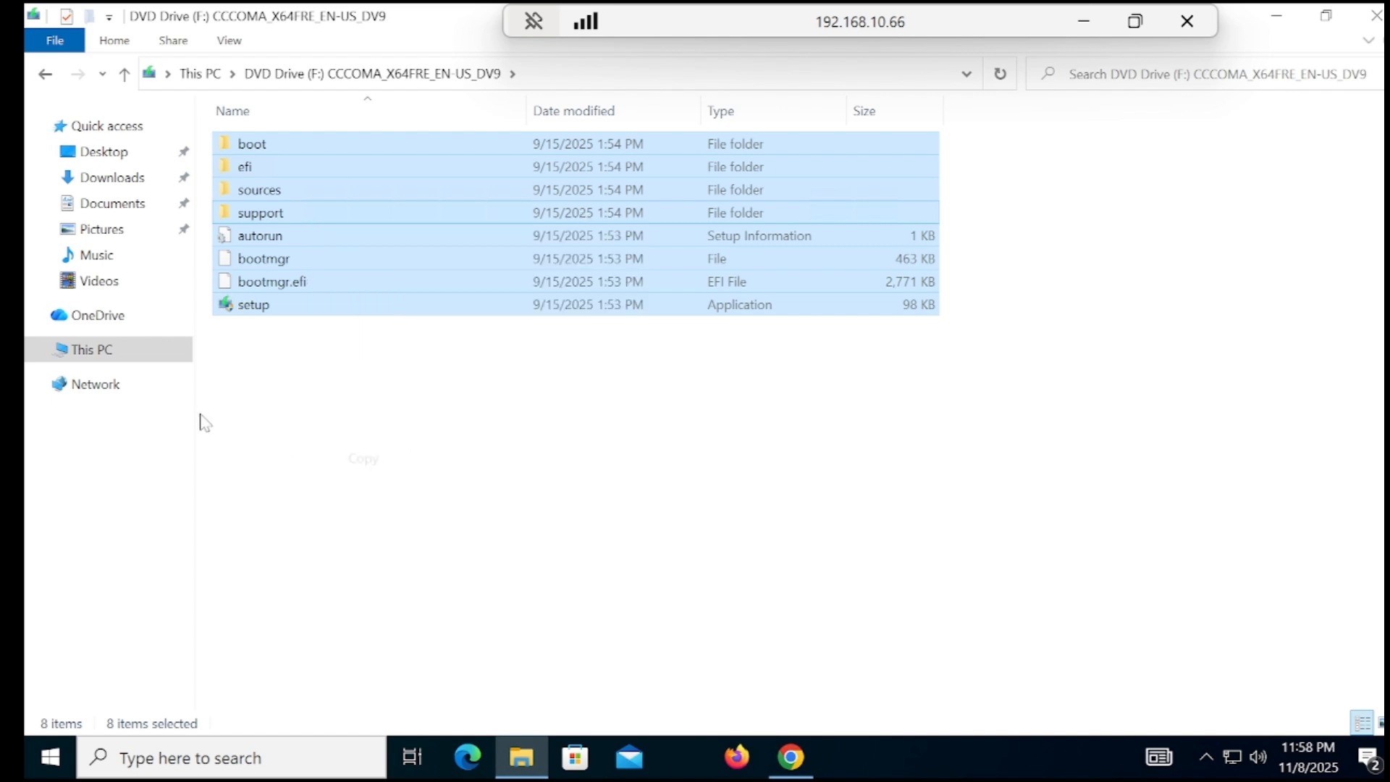
{"action": "left_click", "coordinate": [100, 358]}
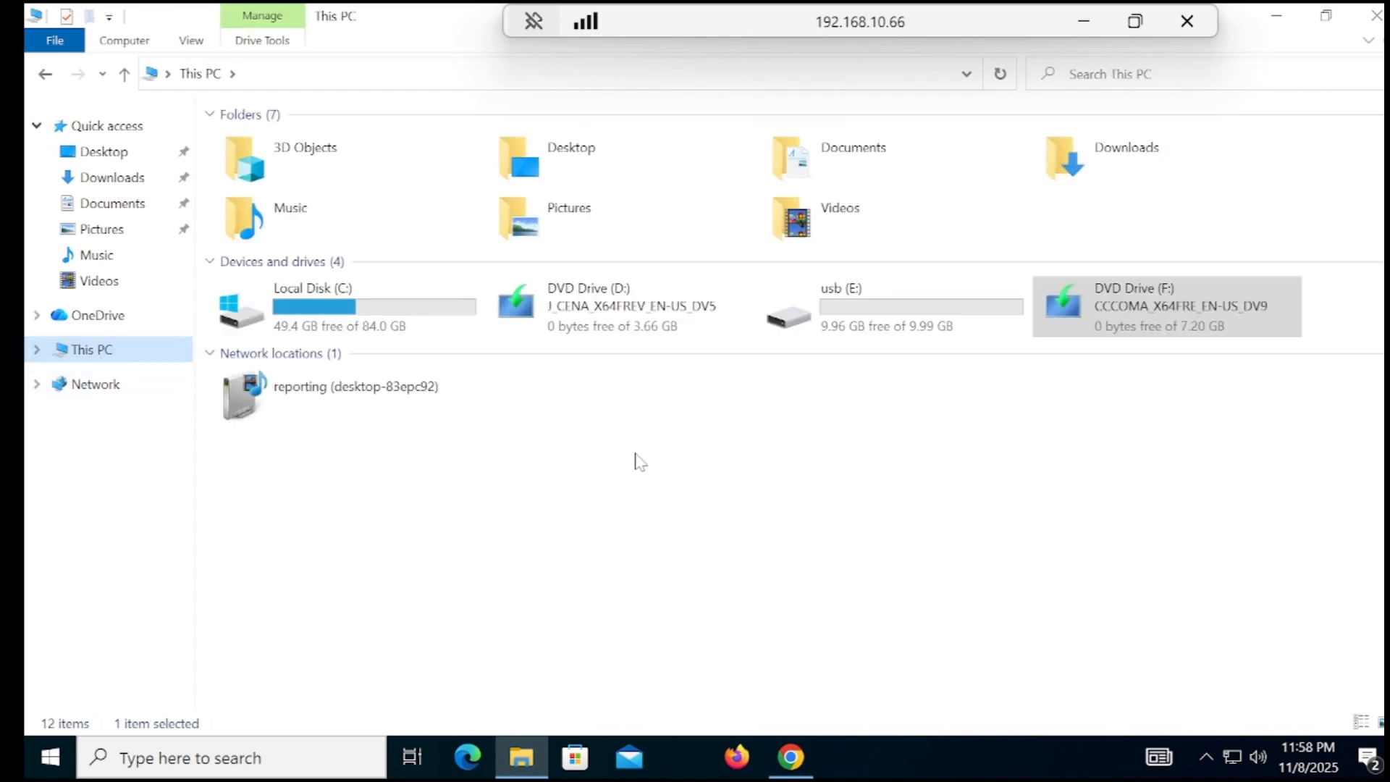
{"action": "double_click", "coordinate": [865, 333]}
{"action": "right_click", "coordinate": [395, 256]}
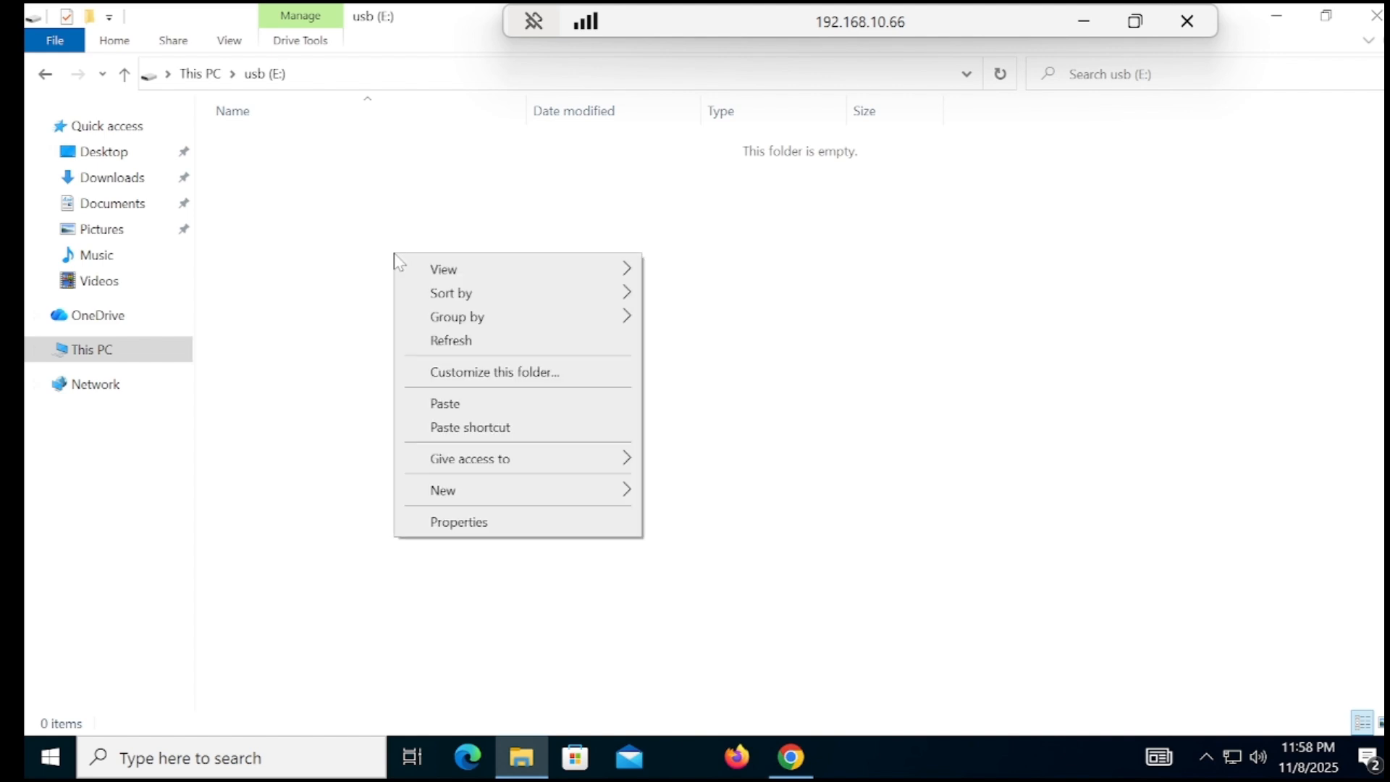
{"action": "left_click", "coordinate": [495, 410]}
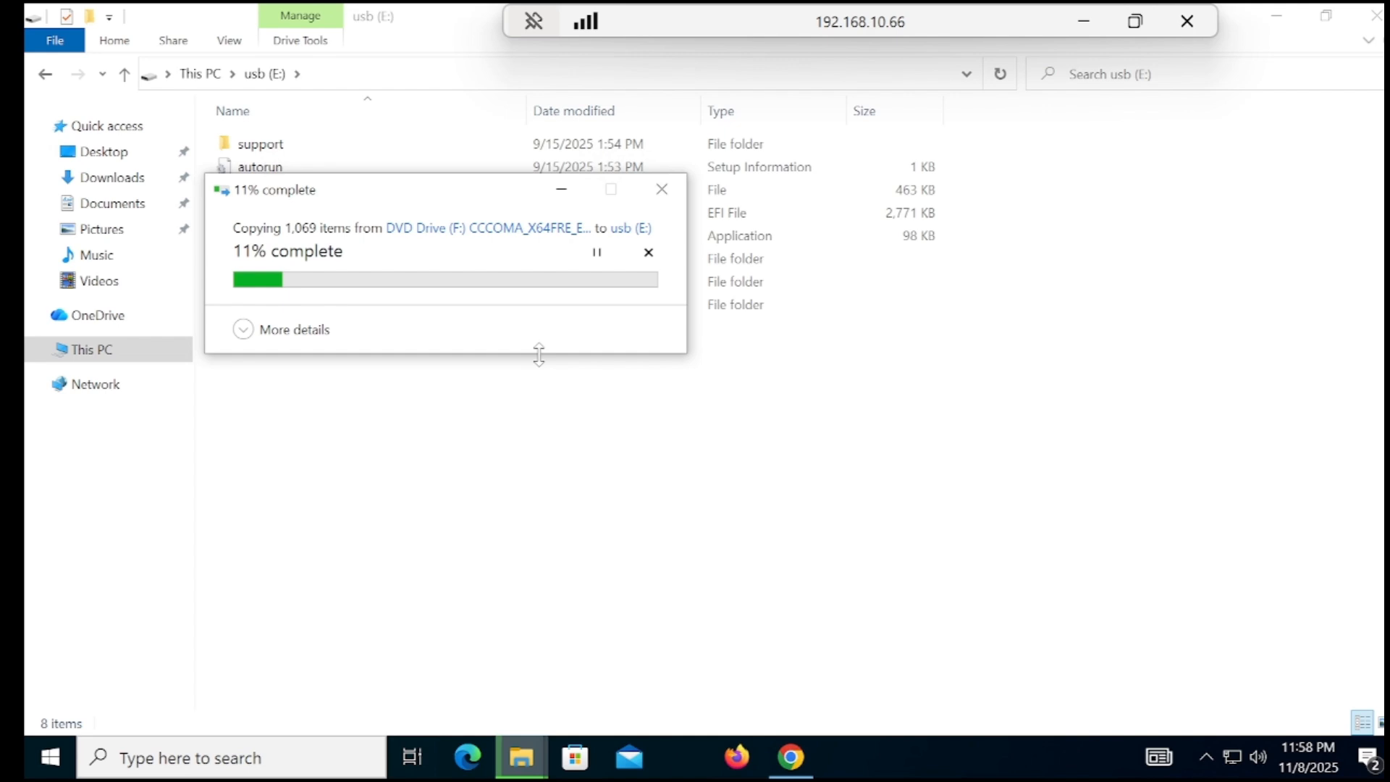
Check the local recording, return to the remote session, and minimise File Explorer
{"action": "left_click", "coordinate": [1081, 26]}
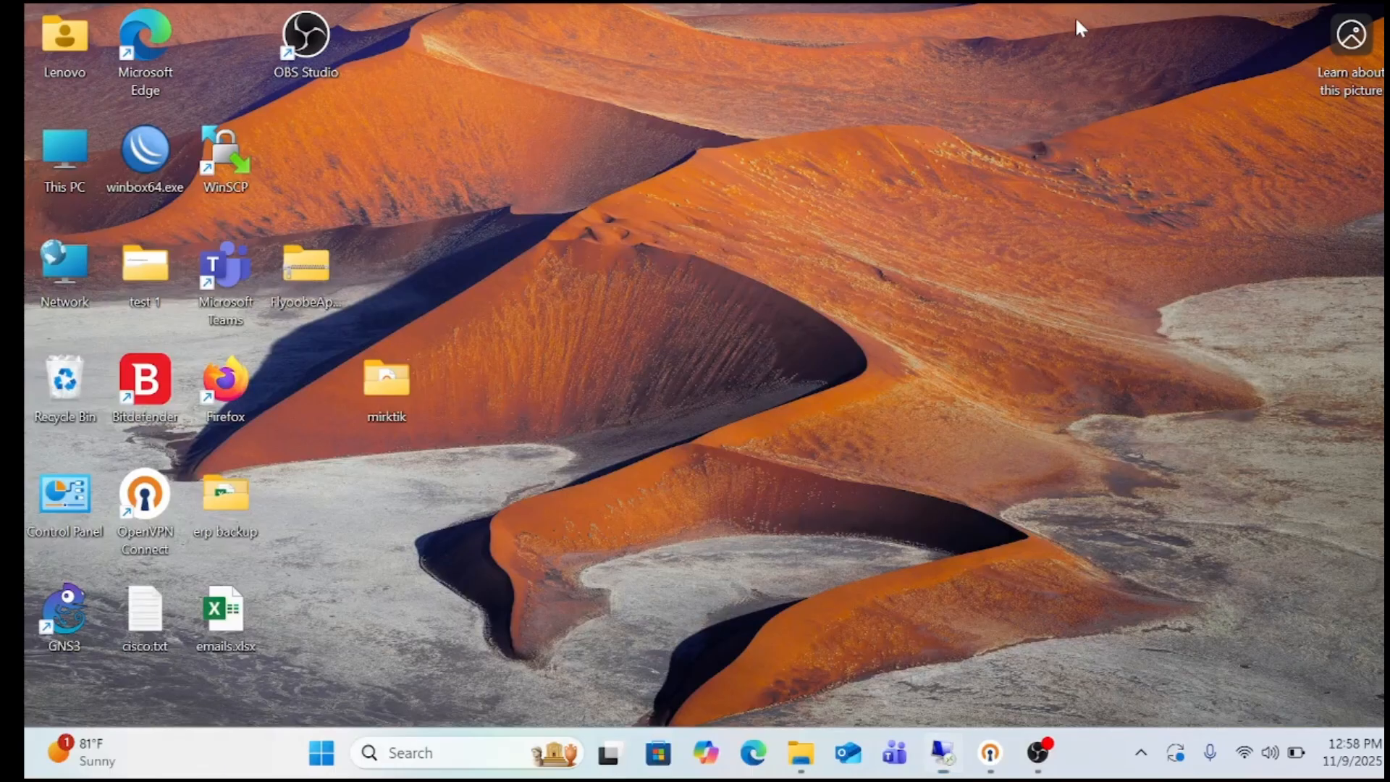
{"action": "left_click", "coordinate": [1047, 754]}
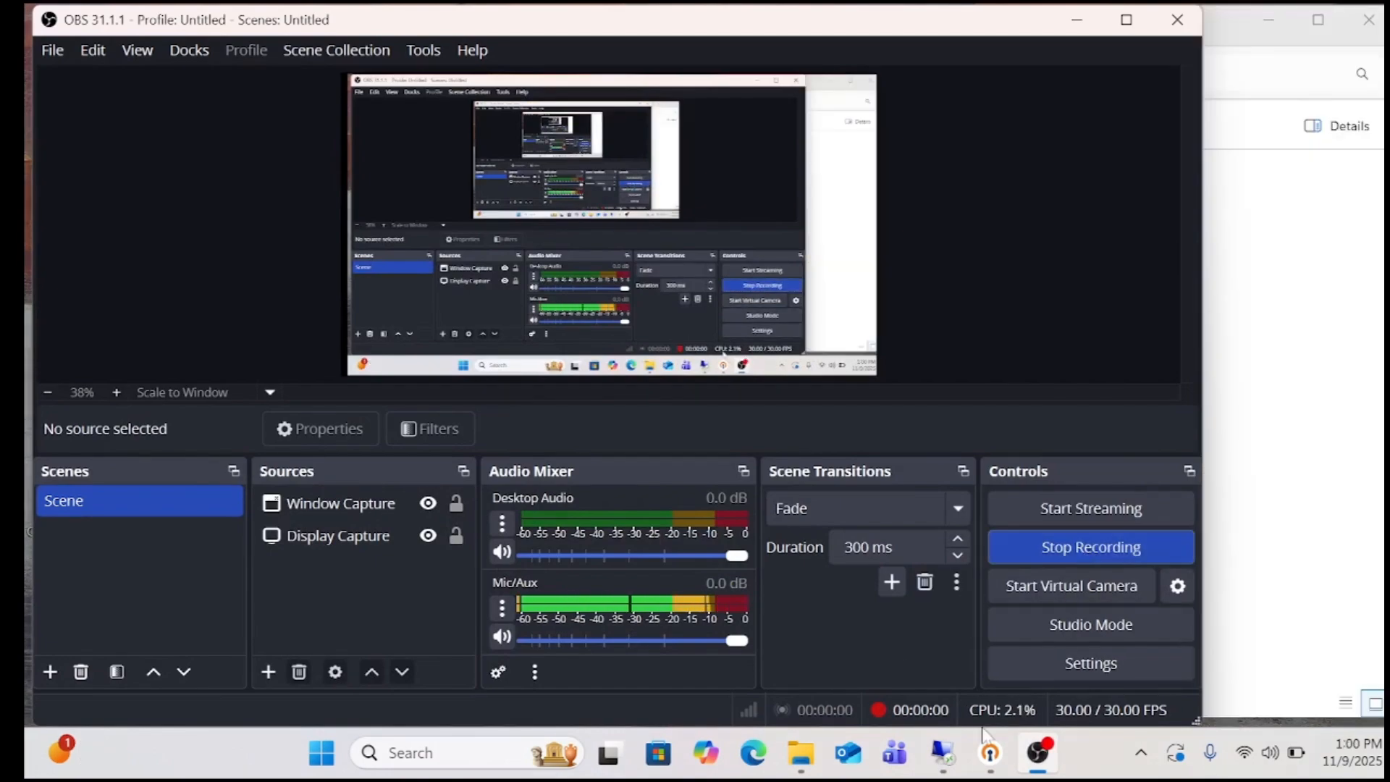
{"action": "left_click", "coordinate": [943, 752]}
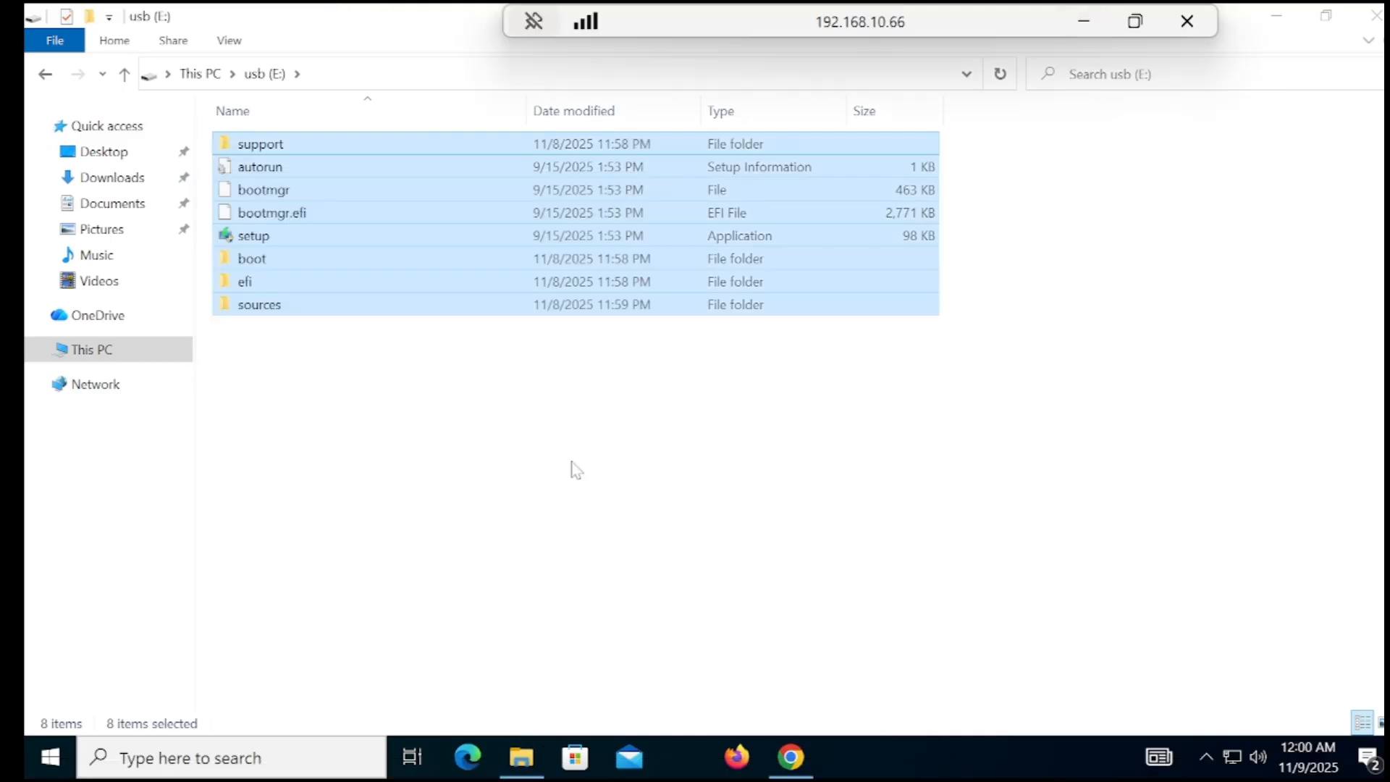
{"action": "left_click", "coordinate": [405, 413]}
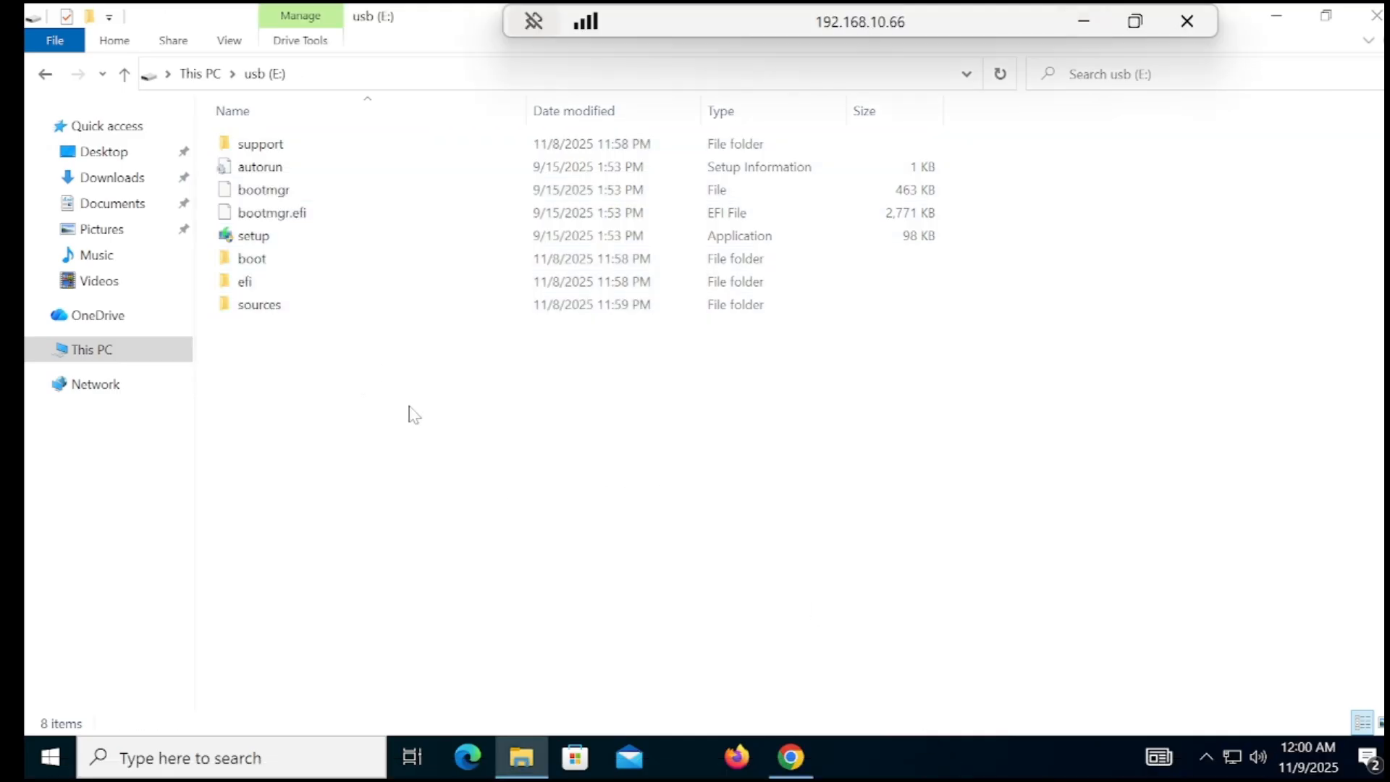
{"action": "left_click", "coordinate": [1276, 16]}
Download autounattend.xml from the UnattendedWinstall v2.1.0 release assets on GitHub
{"action": "left_click", "coordinate": [791, 760]}
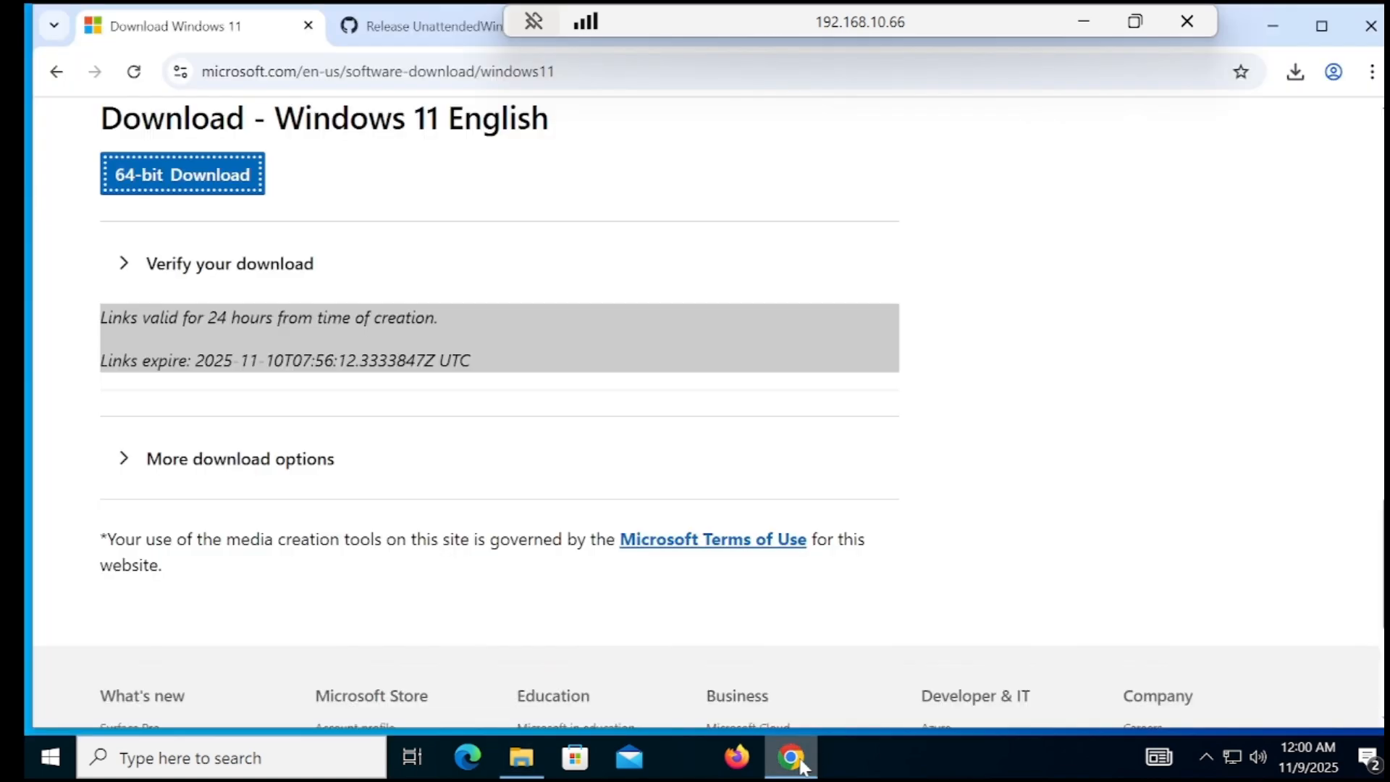
{"action": "left_click", "coordinate": [433, 26]}
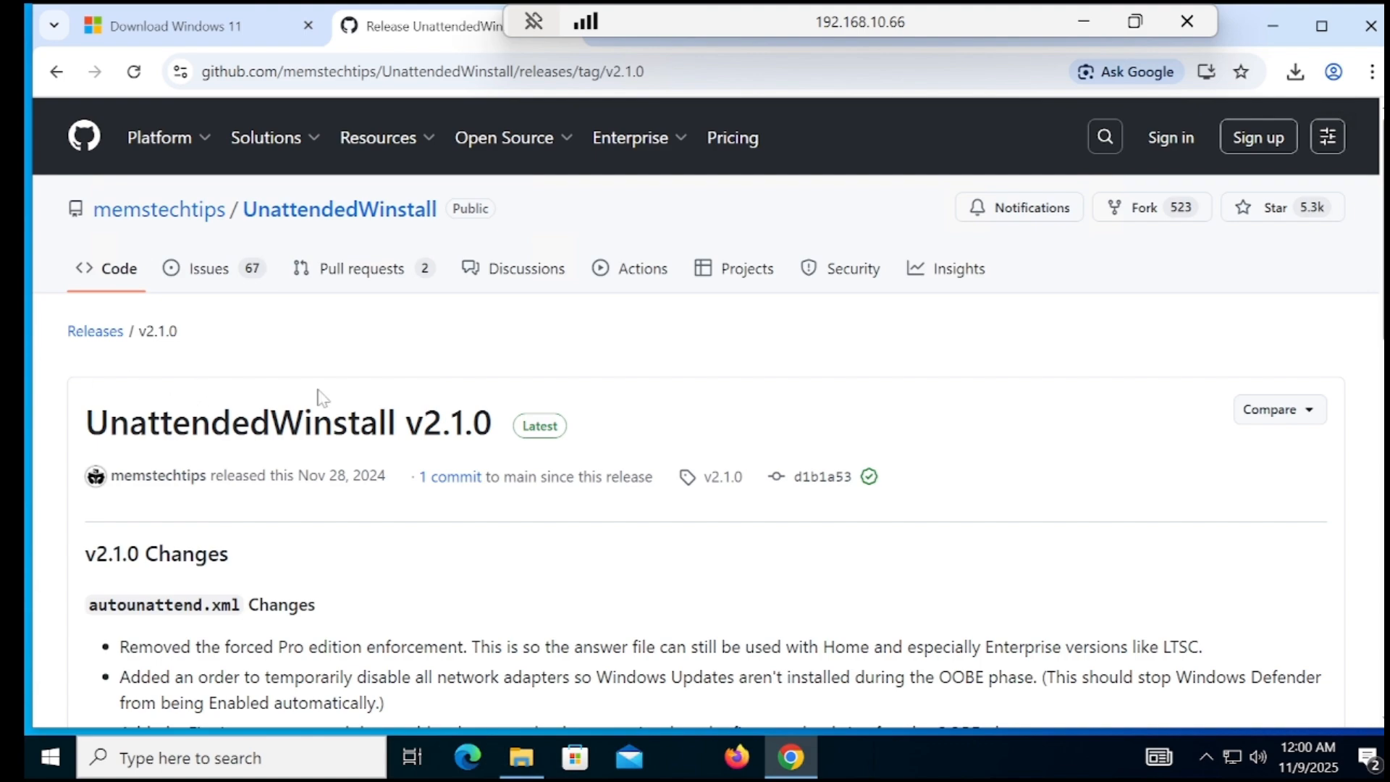
{"action": "scroll", "coordinate": [707, 411], "scroll_direction": "down", "scroll_amount": 7}
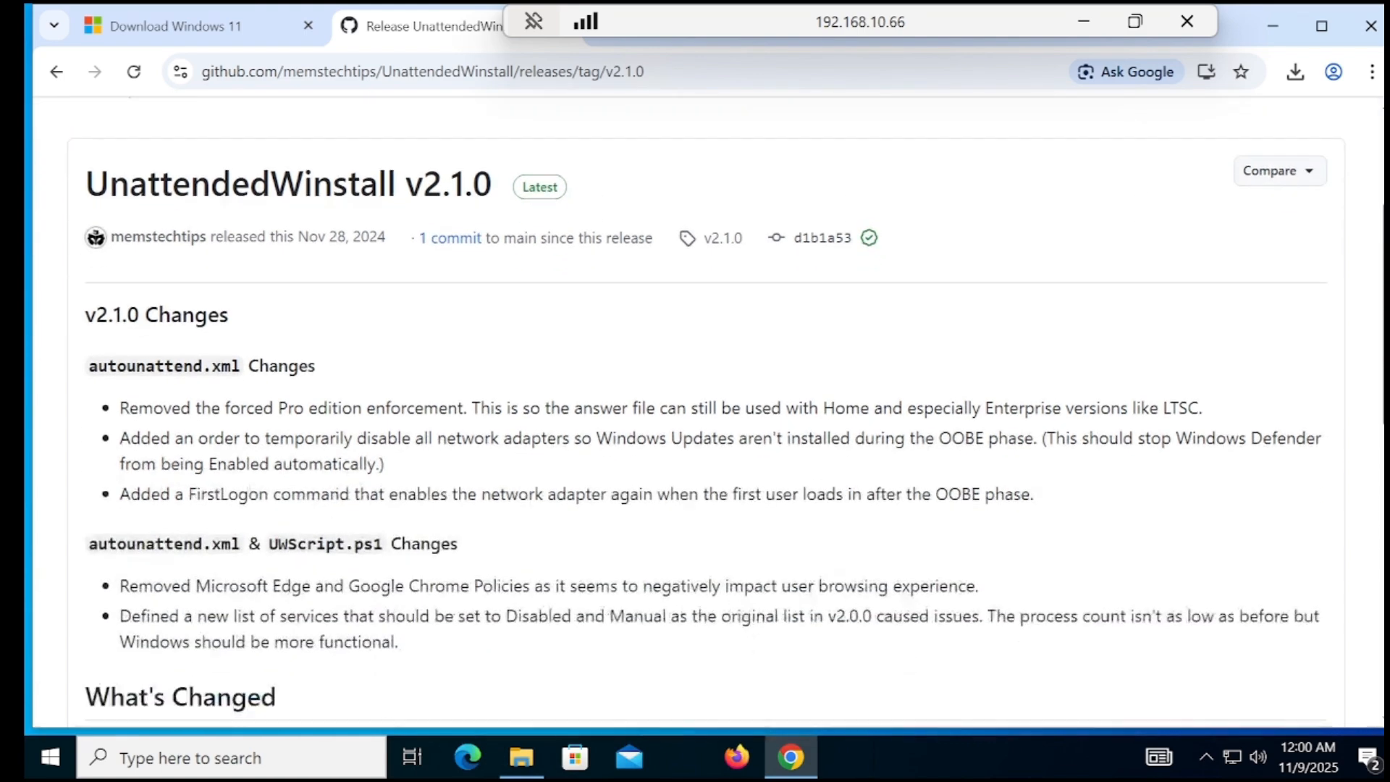
{"action": "scroll", "coordinate": [726, 412], "scroll_direction": "down", "scroll_amount": 5}
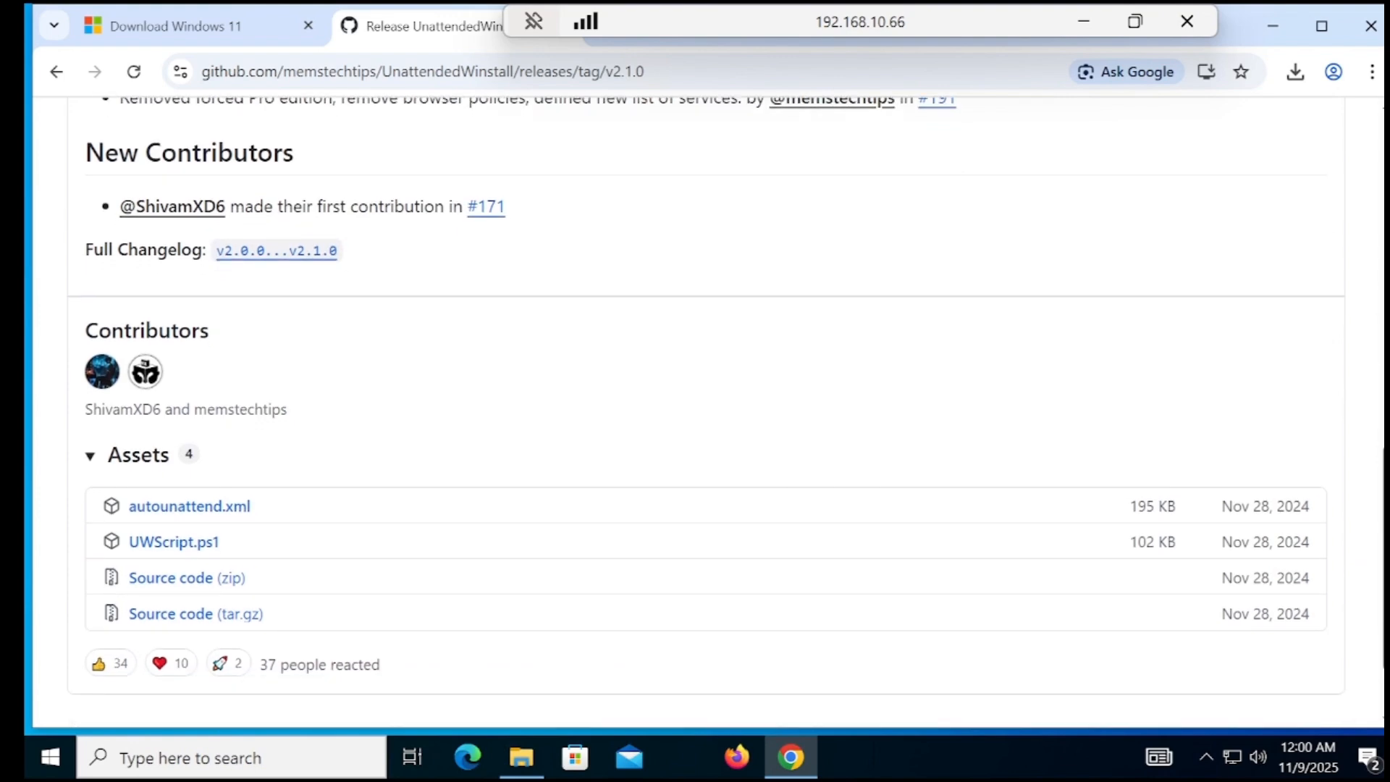
{"action": "scroll", "coordinate": [400, 478], "scroll_direction": "down", "scroll_amount": 1}
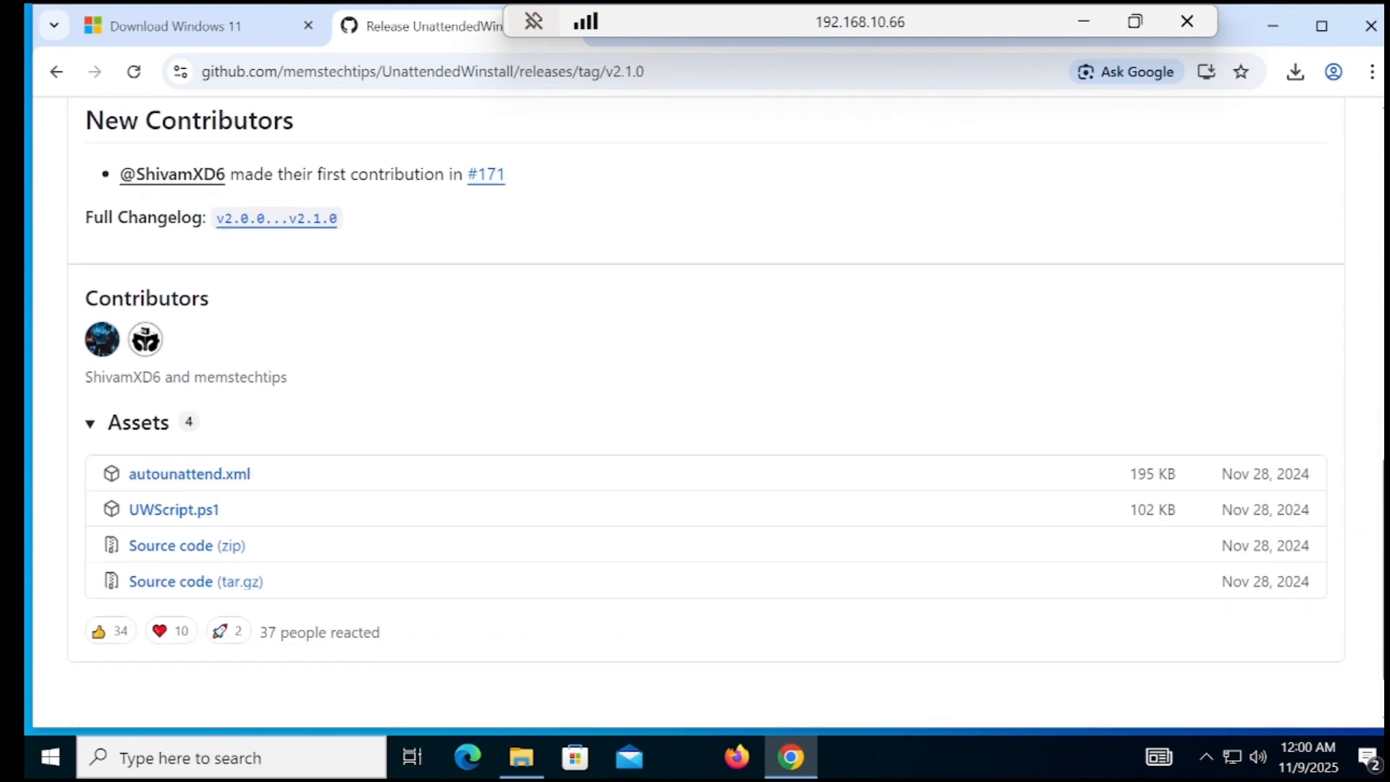
{"action": "left_click", "coordinate": [217, 472]}
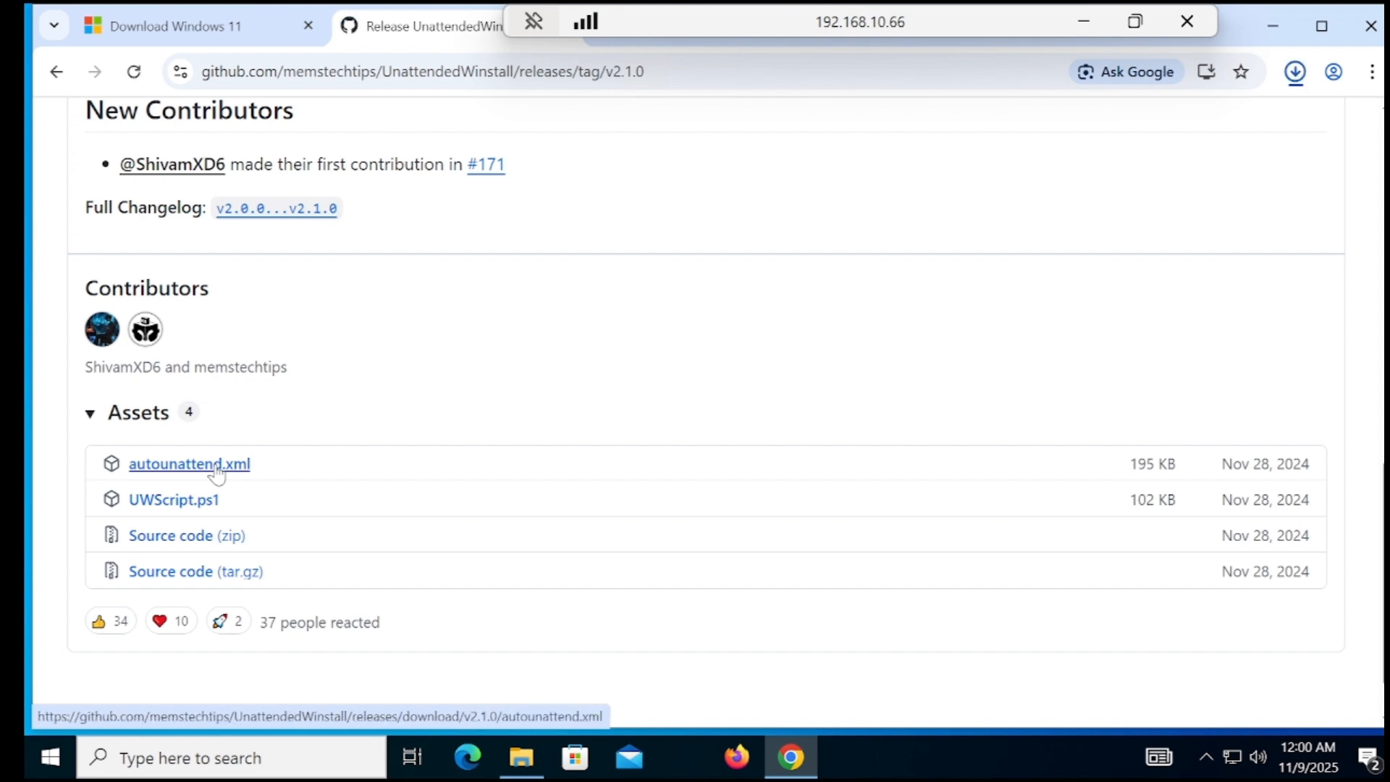
{"action": "mouse_move", "coordinate": [1045, 146]}
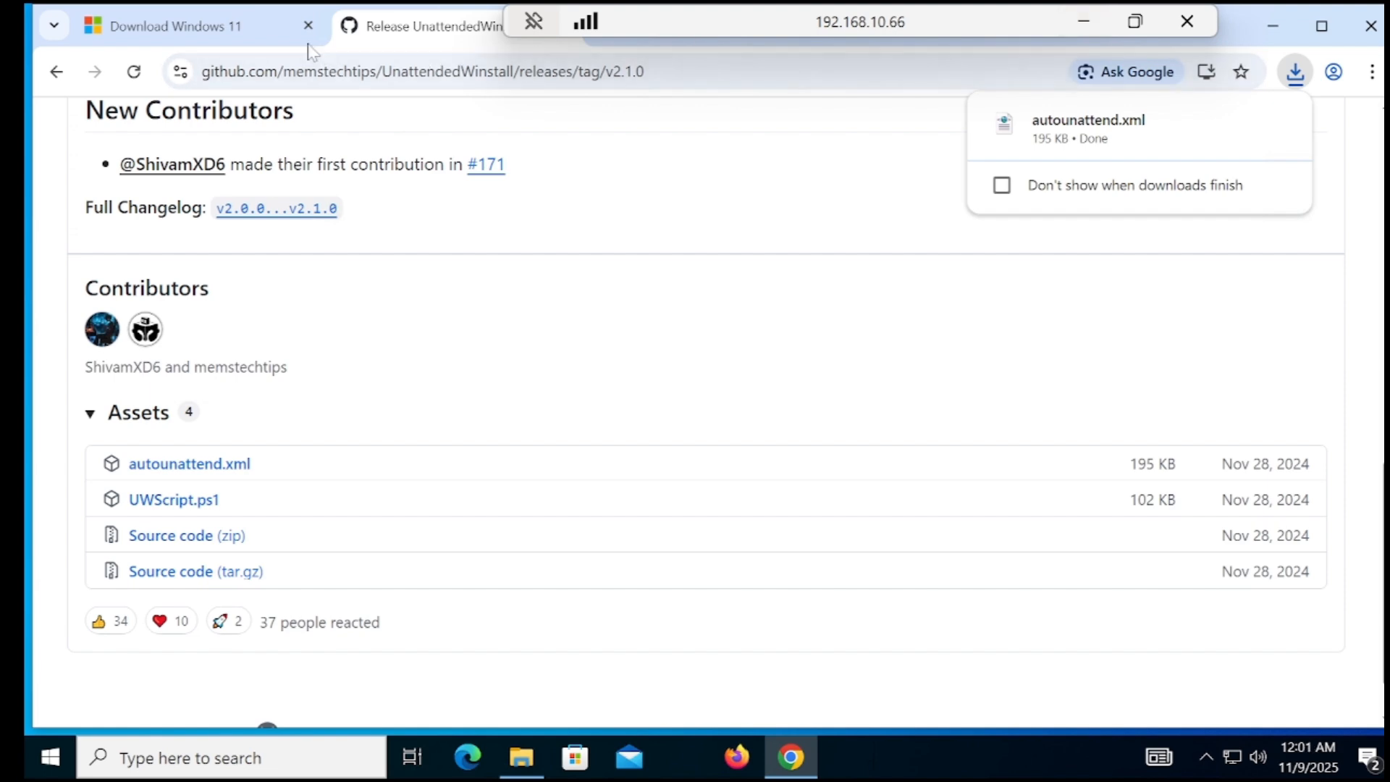
{"action": "left_click", "coordinate": [230, 29]}
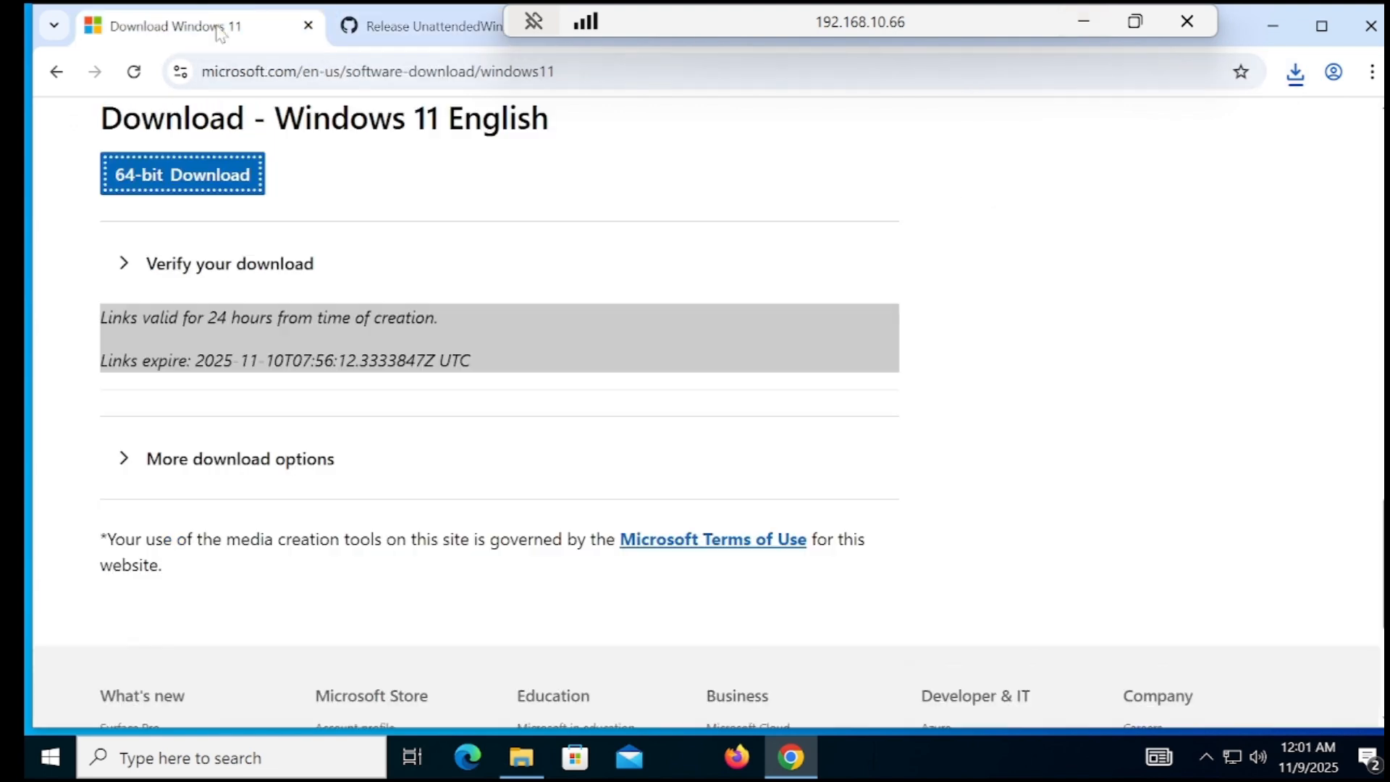
Cut autounattend.xml from Downloads, paste it into the root of usb (E:), and close Explorer
{"action": "left_click", "coordinate": [1295, 72]}
{"action": "left_click", "coordinate": [1236, 168]}
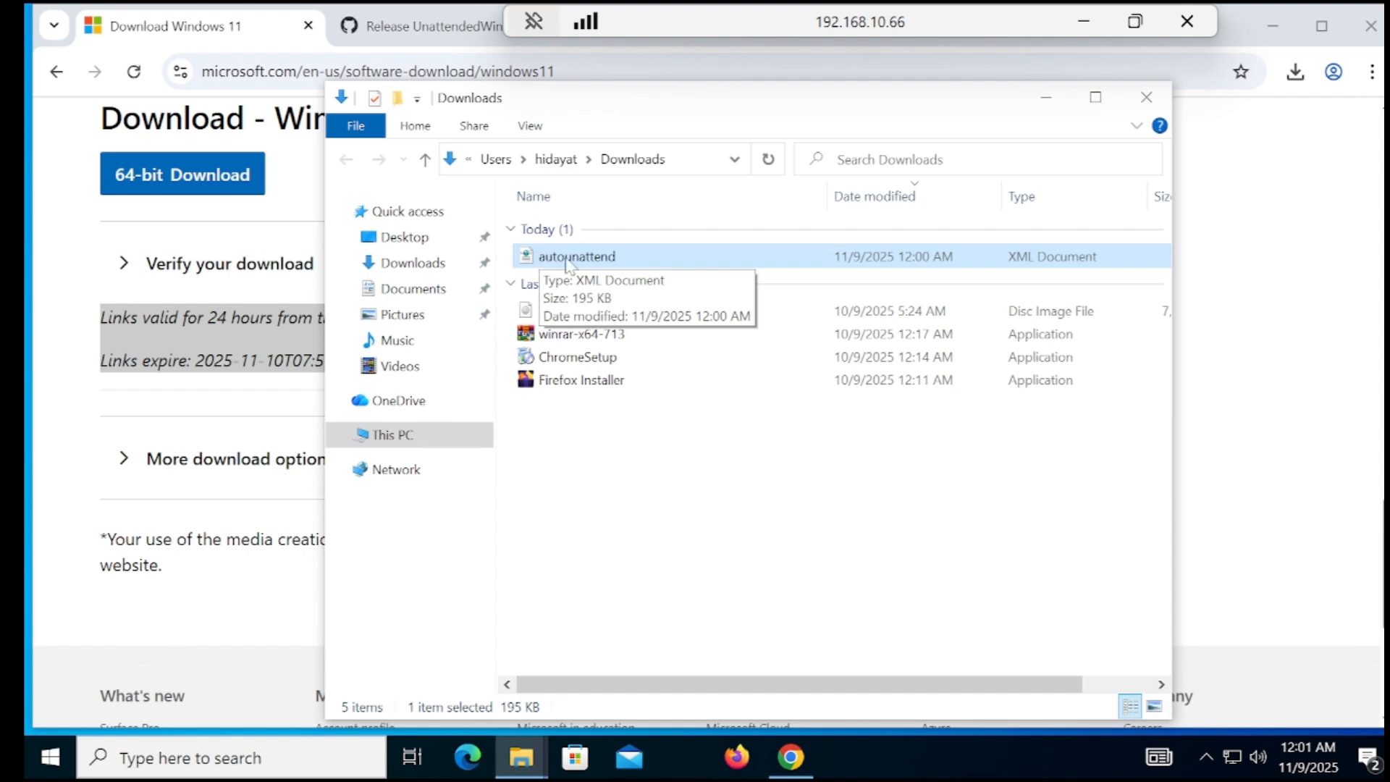
{"action": "right_click", "coordinate": [566, 259]}
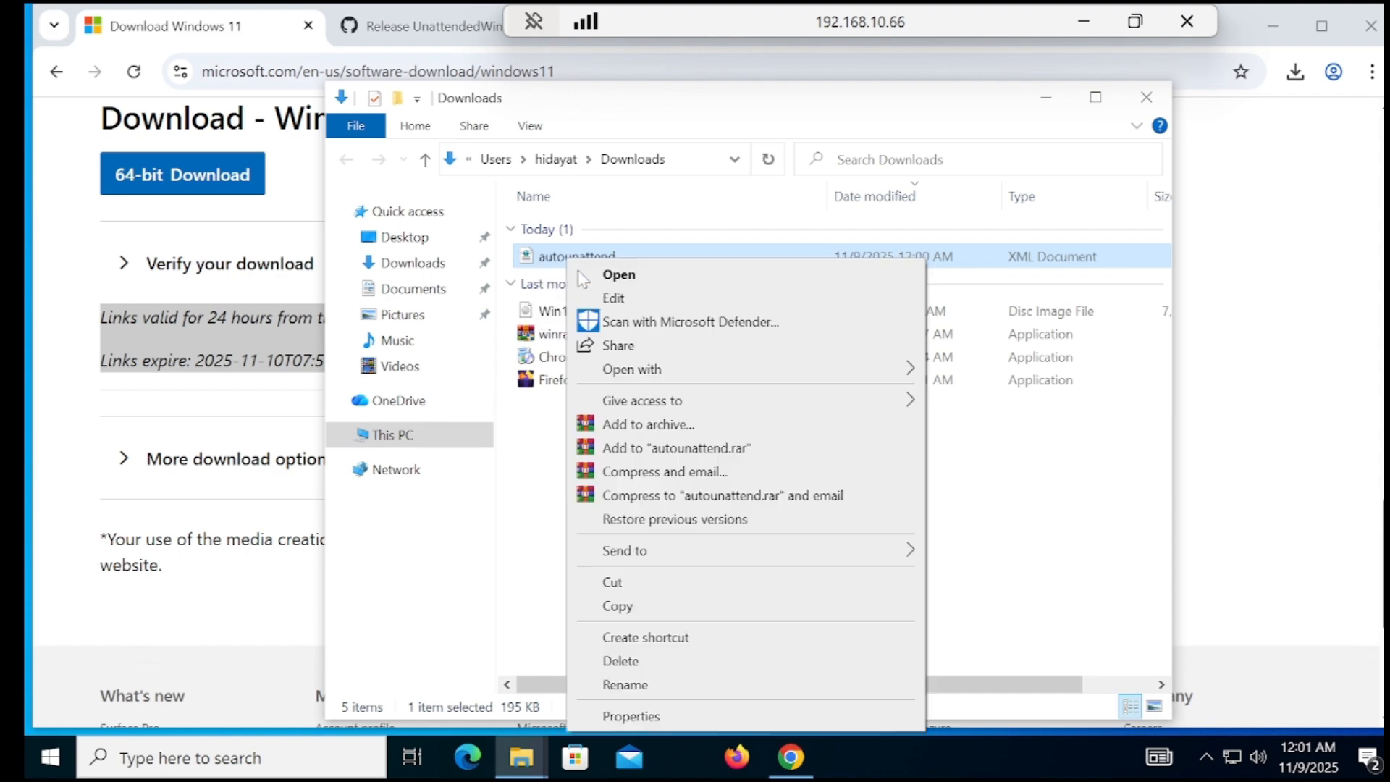
{"action": "left_click", "coordinate": [620, 581]}
{"action": "left_click", "coordinate": [395, 435]}
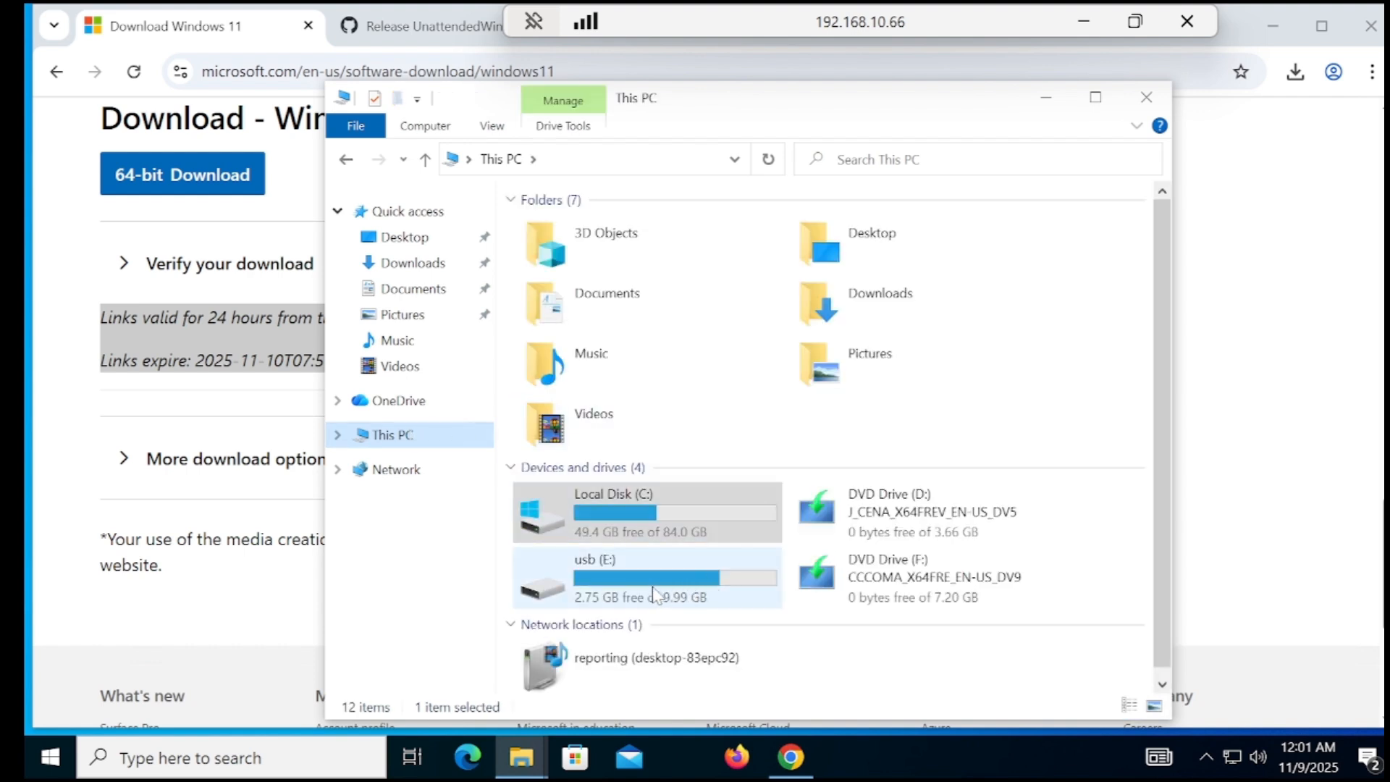
{"action": "double_click", "coordinate": [653, 587]}
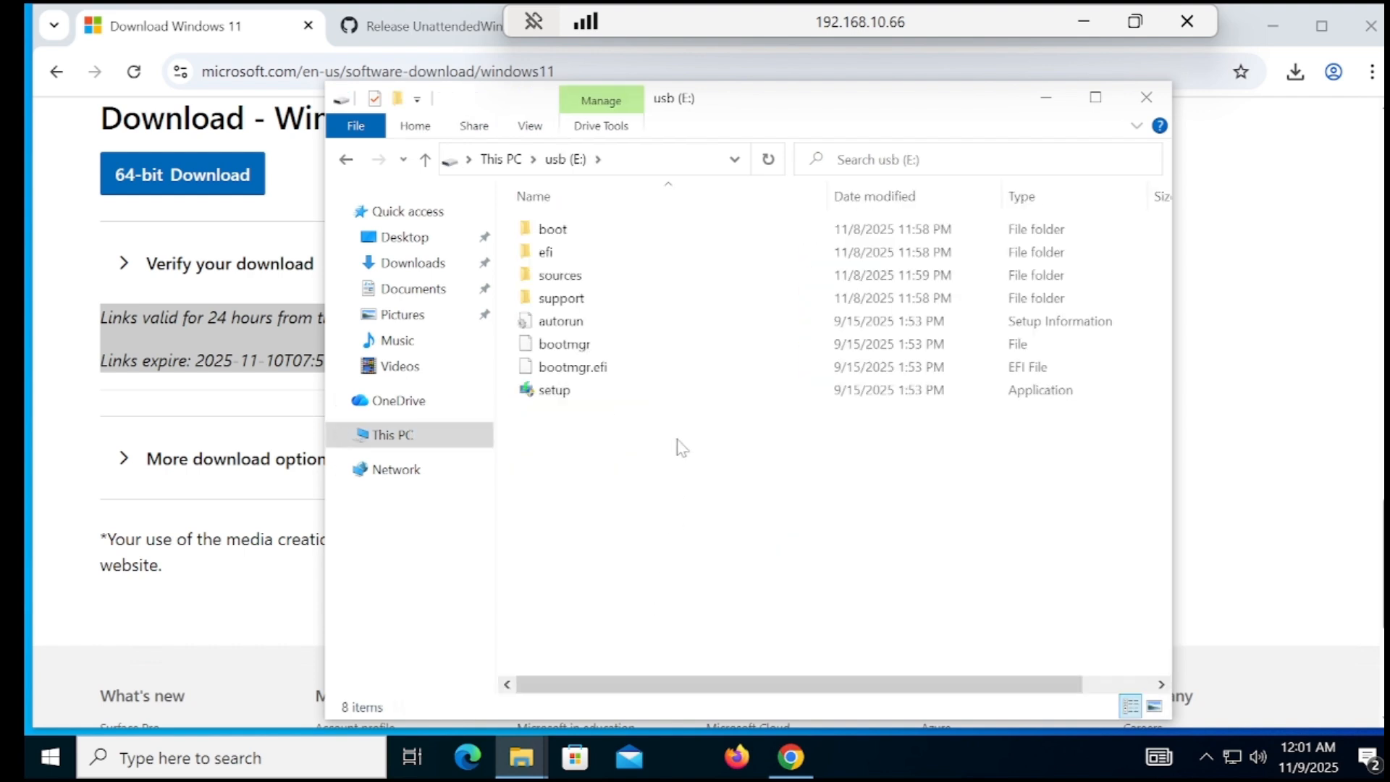
{"action": "right_click", "coordinate": [679, 443]}
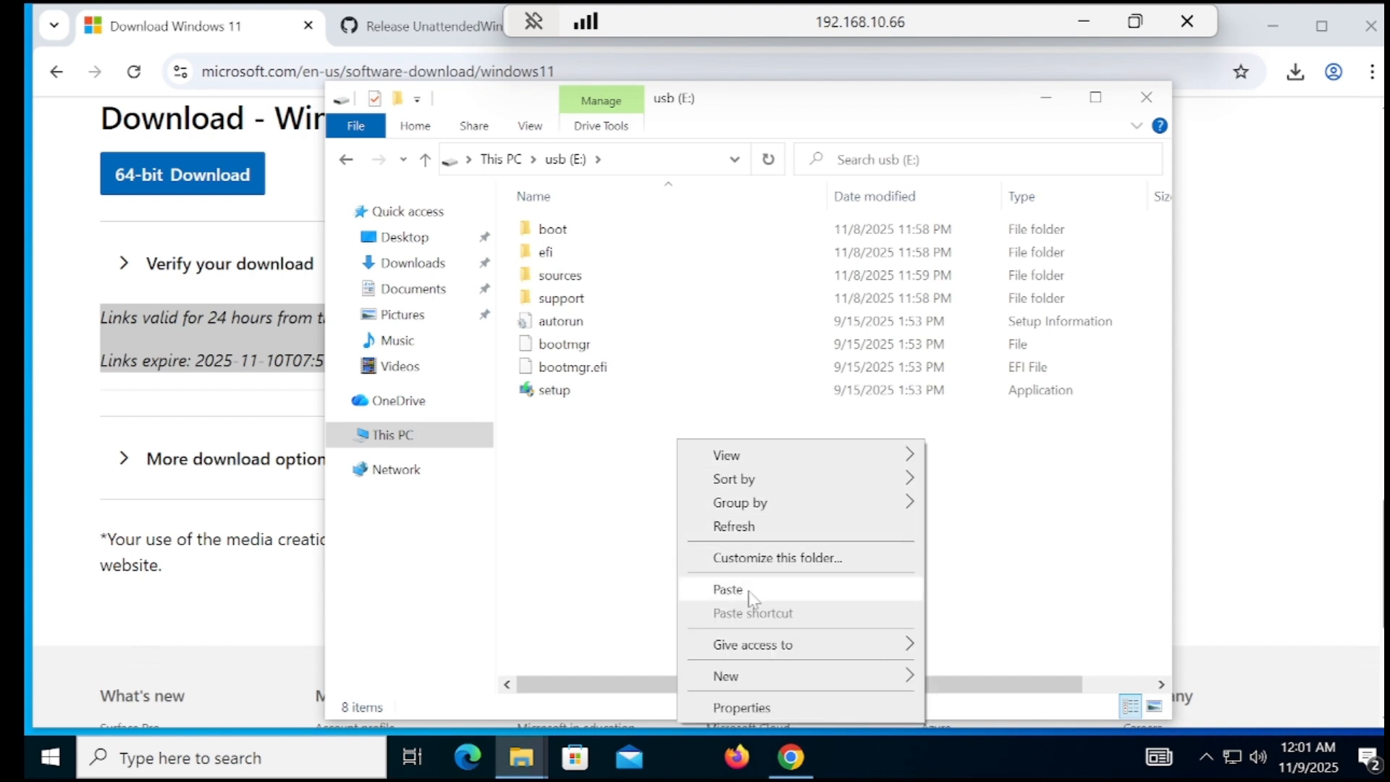
{"action": "left_click", "coordinate": [723, 587]}
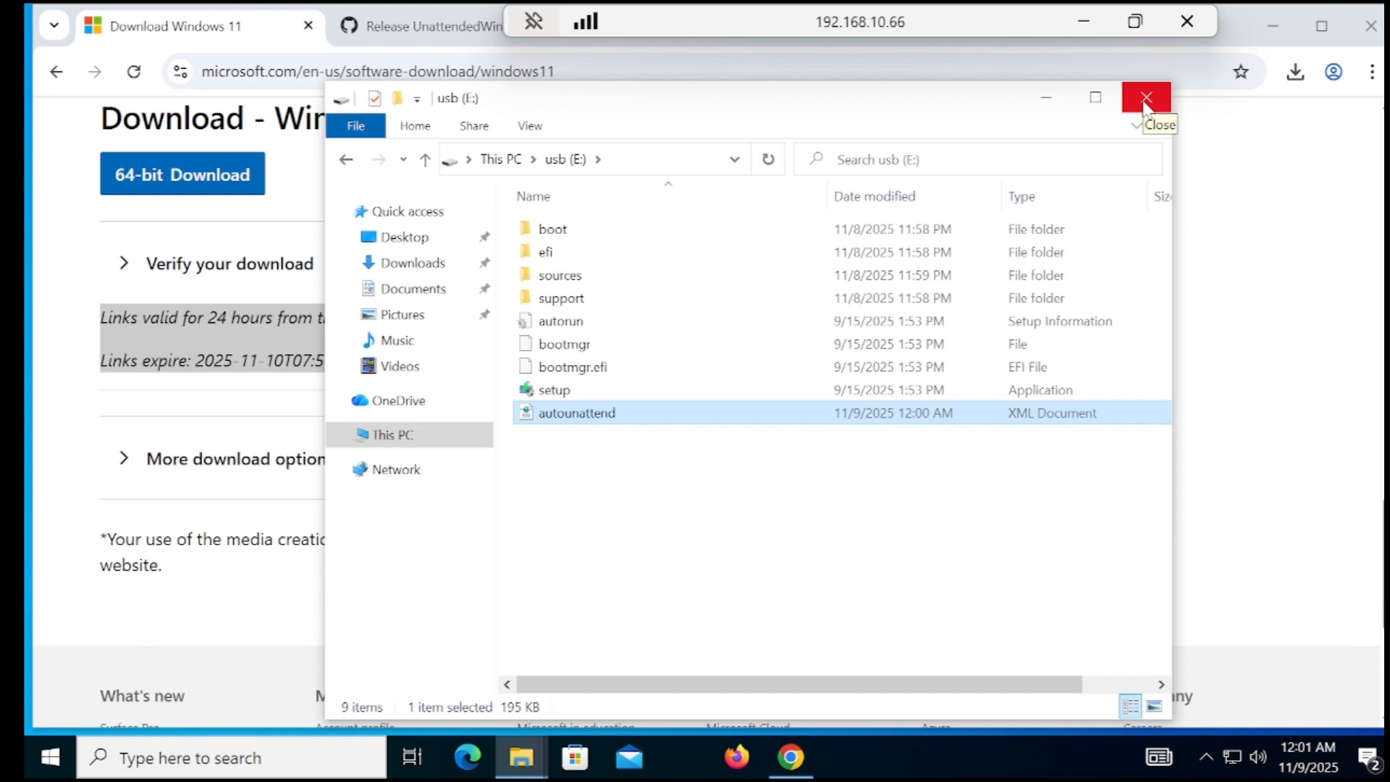
{"action": "left_click", "coordinate": [1145, 98]}
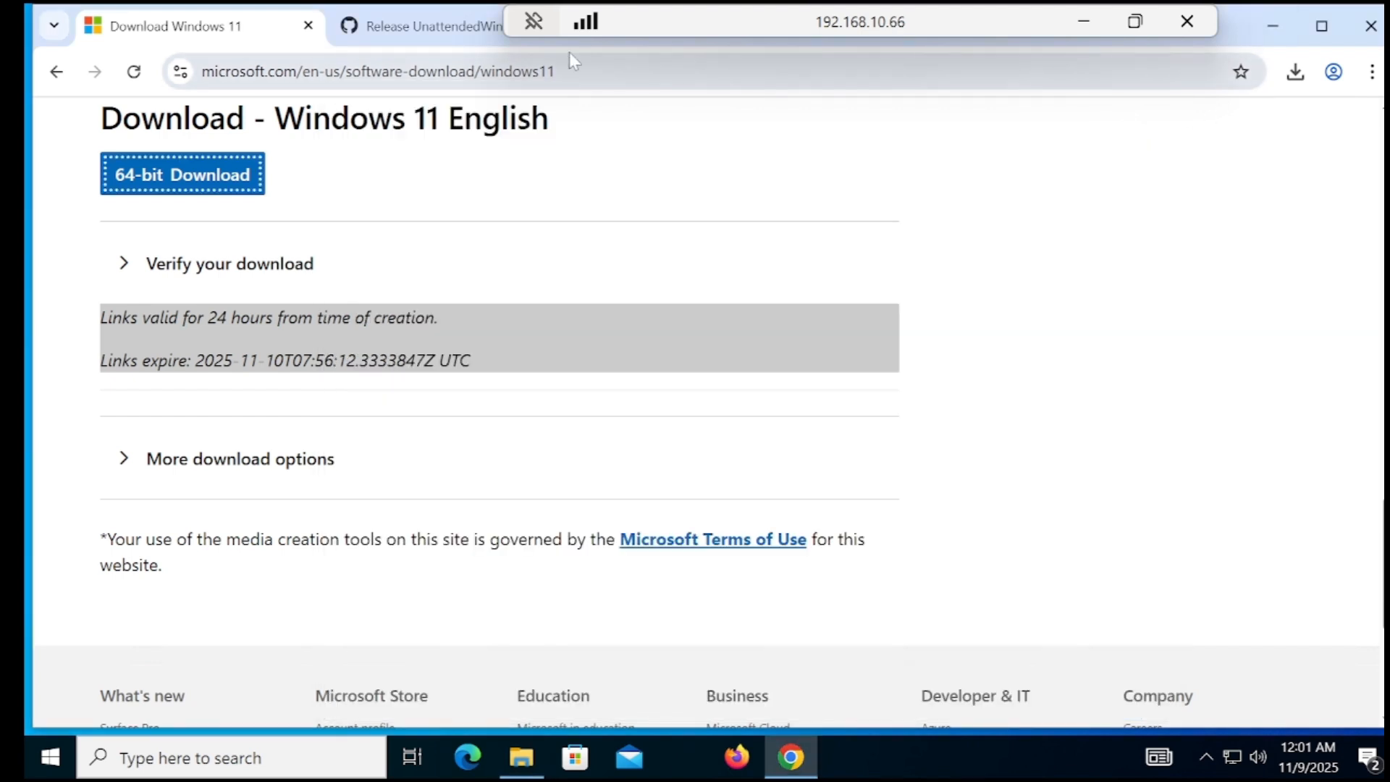
Open NeoSmart's EasyBCD page from the easybcd search results and scroll down it
{"action": "left_click_drag", "start_coordinate": [658, 24], "coordinate": [796, 27]}
{"action": "left_click", "coordinate": [641, 30]}
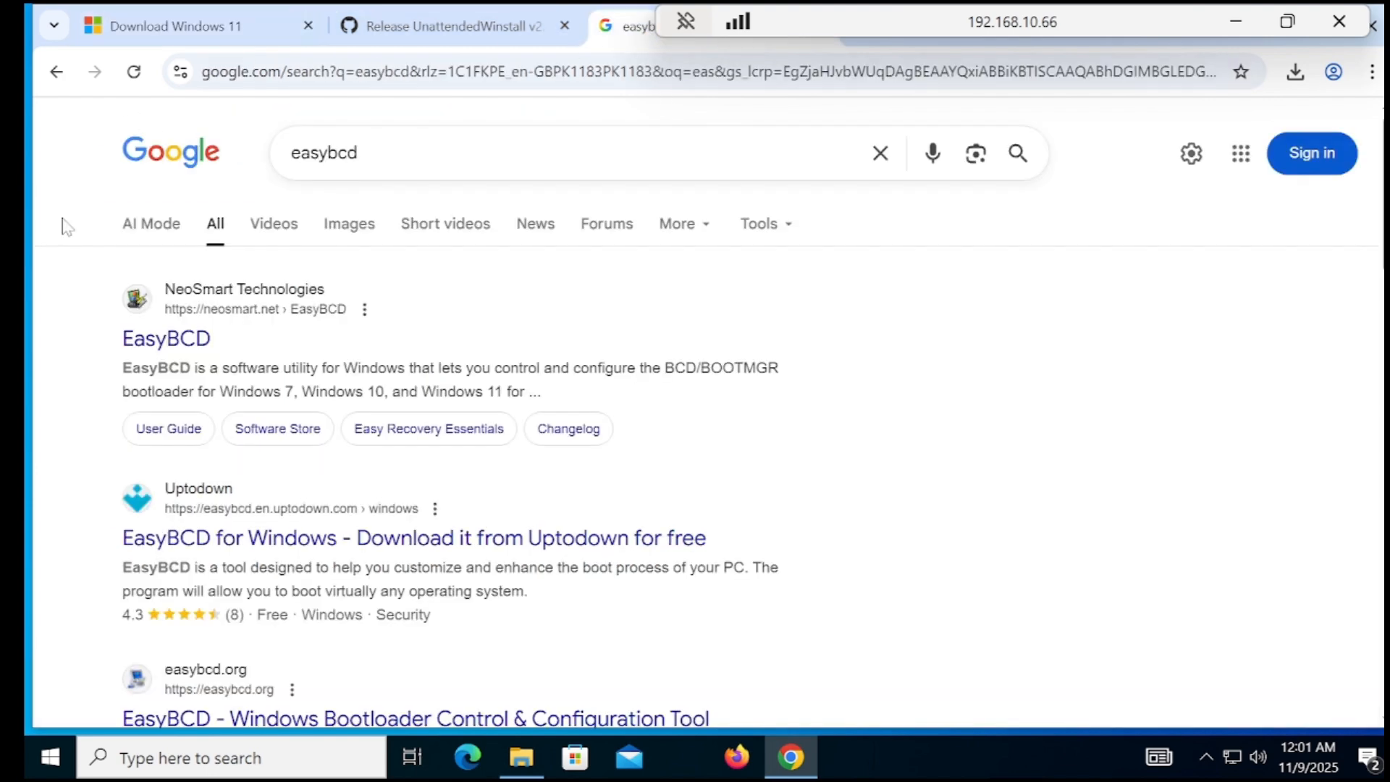
{"action": "left_click", "coordinate": [194, 343]}
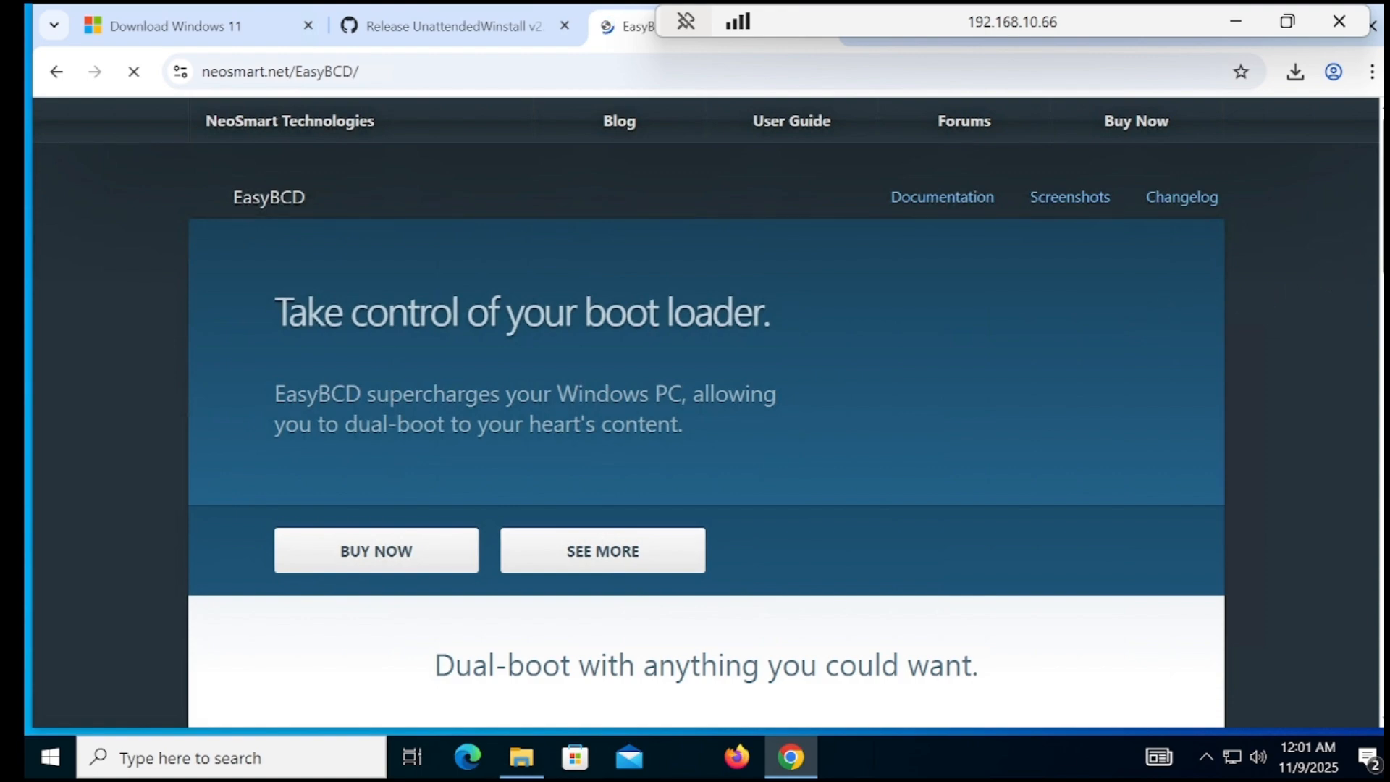
{"action": "scroll", "coordinate": [1031, 534], "scroll_direction": "down", "scroll_amount": 10}
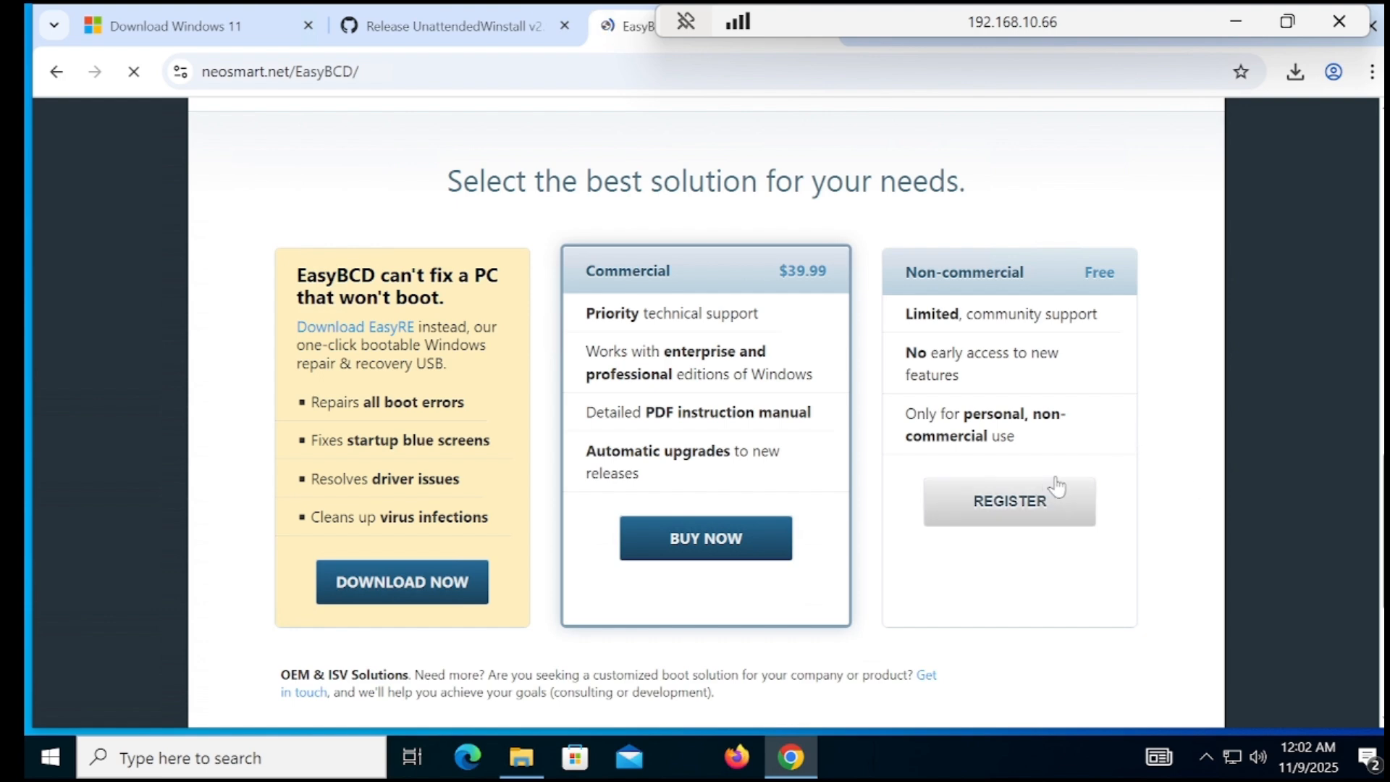
{"action": "left_click", "coordinate": [1234, 23]}
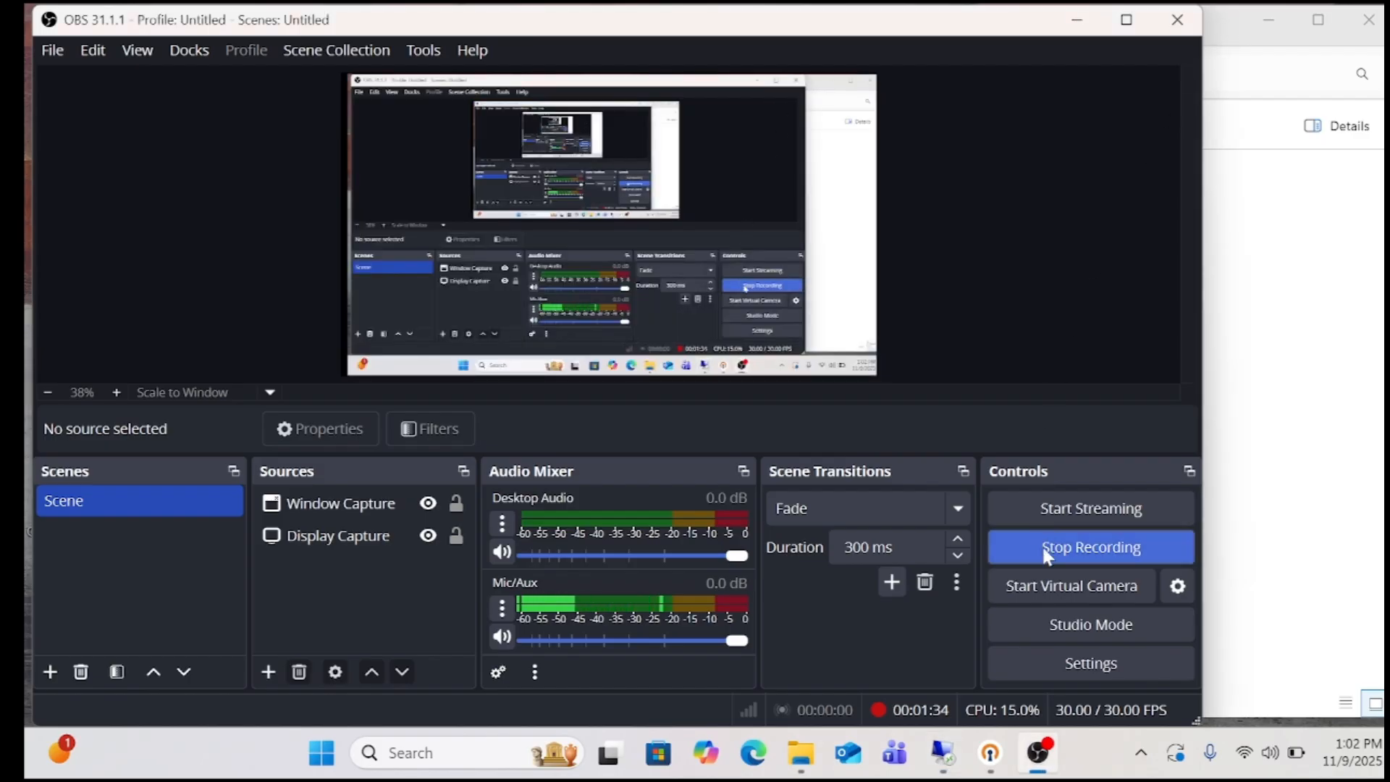
{"action": "left_click", "coordinate": [942, 752]}
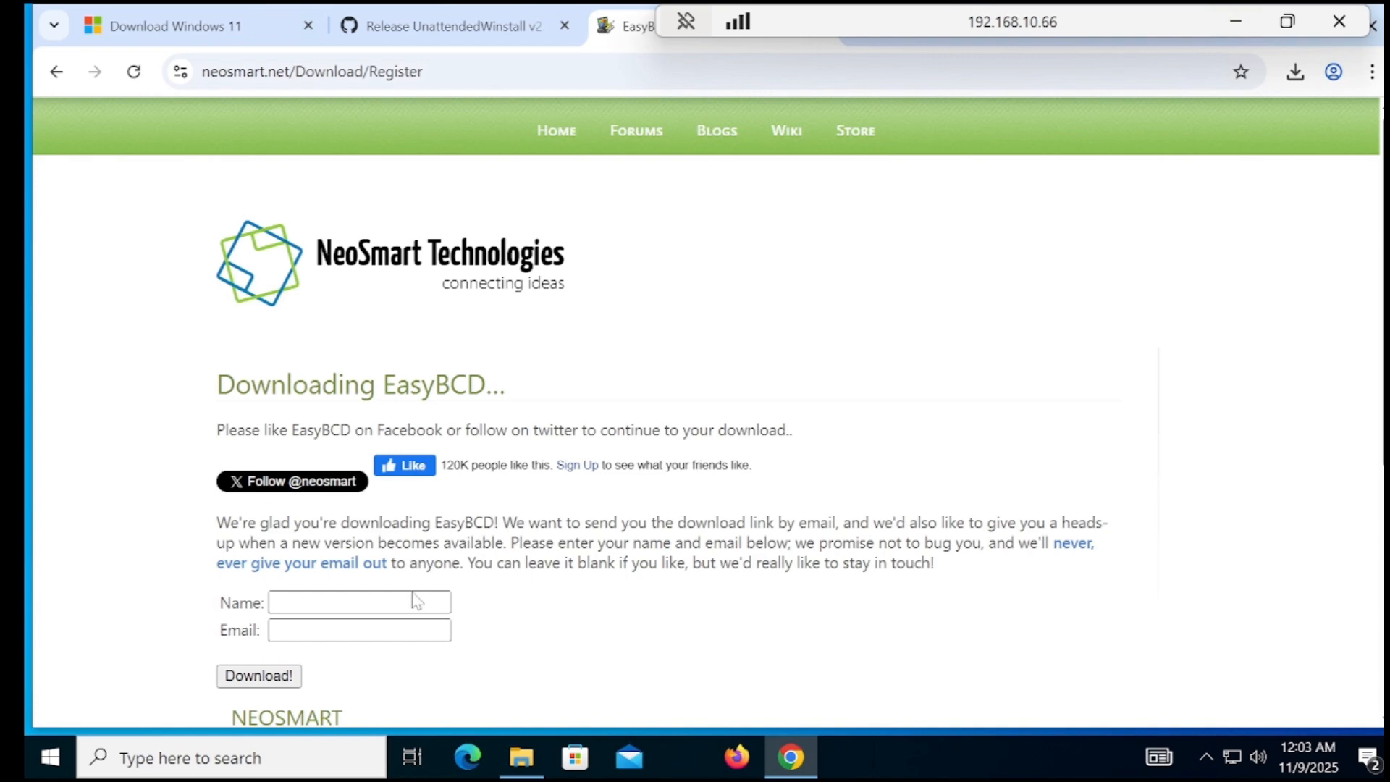
Fill NeoSmart's form with a name and e-mail, download EasyBCD 2.4.exe, and run it
{"action": "scroll", "coordinate": [706, 411], "scroll_direction": "down", "scroll_amount": 2}
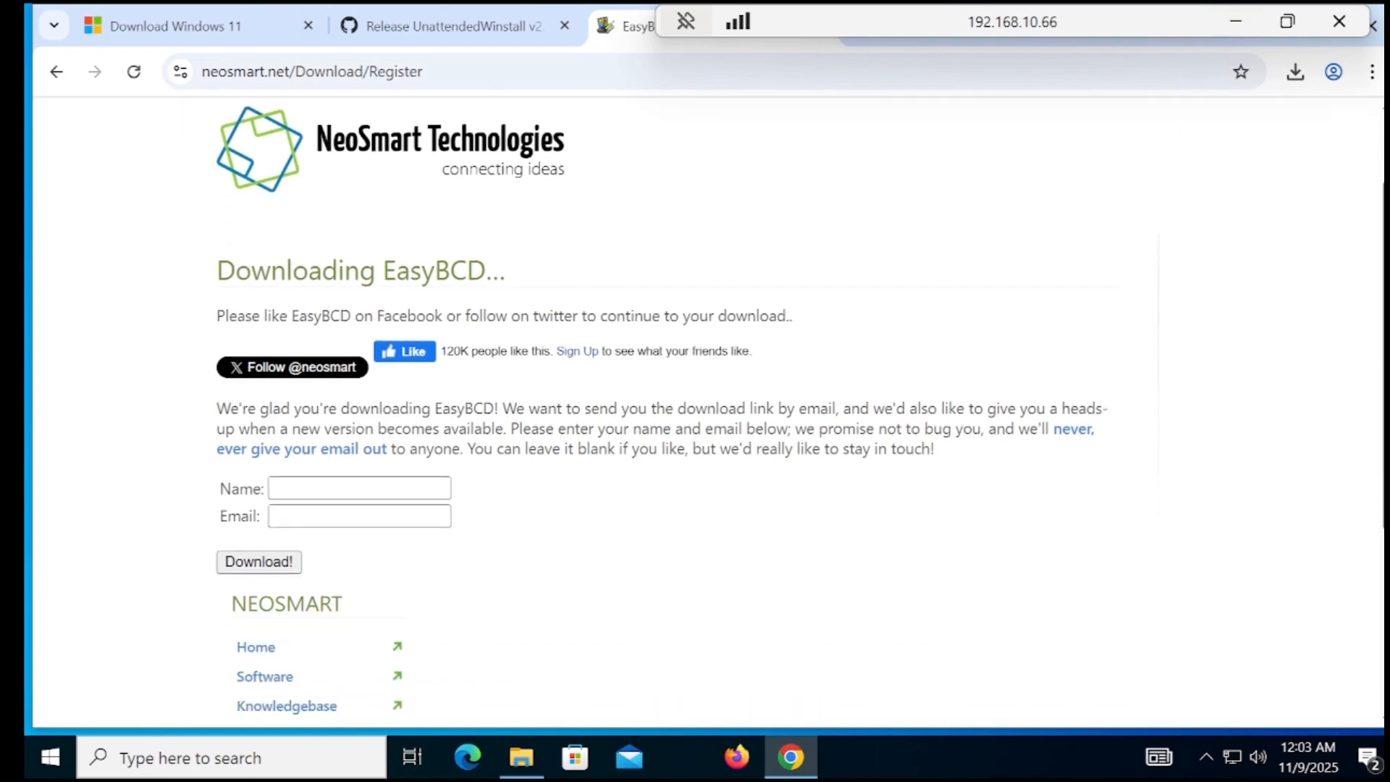
{"action": "left_click", "coordinate": [359, 489]}
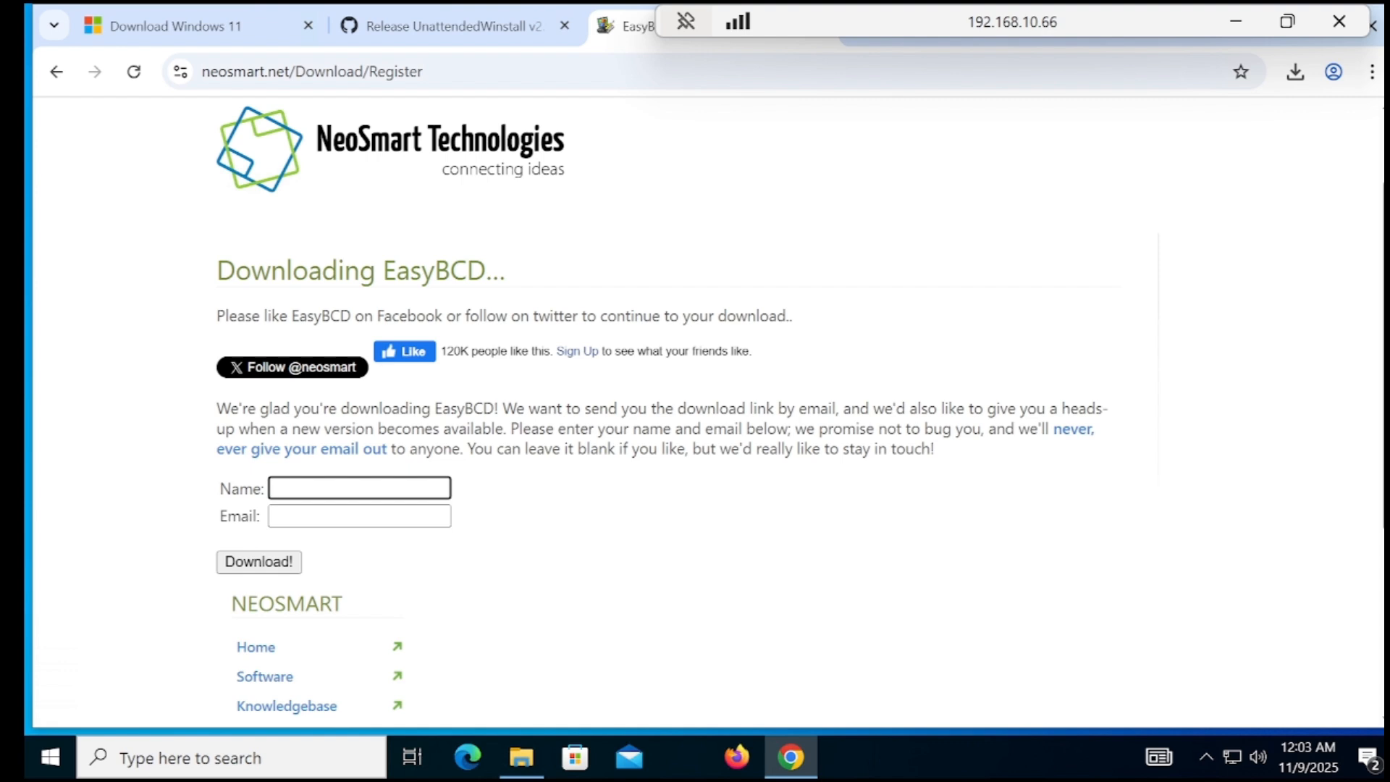
{"action": "type", "text": "raja"}
{"action": "key", "text": "Tab"}
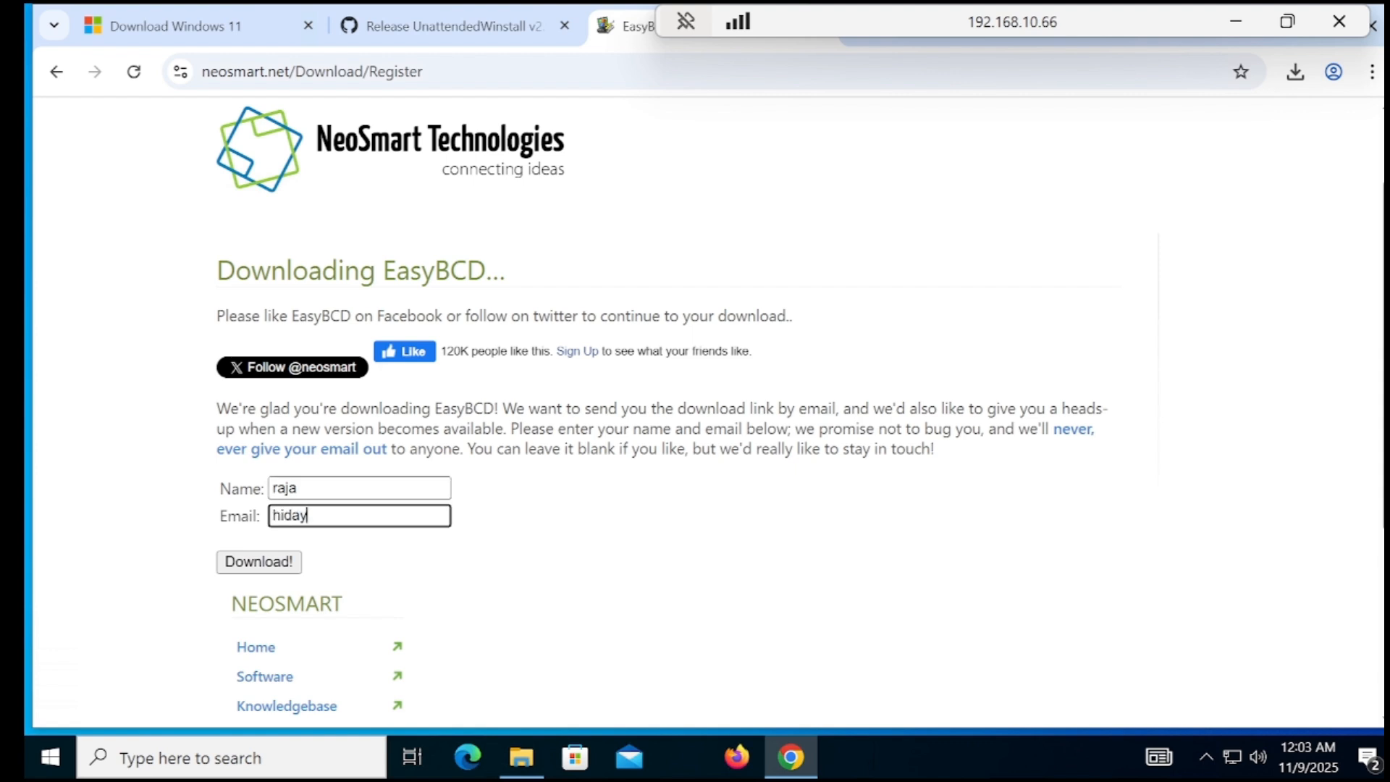
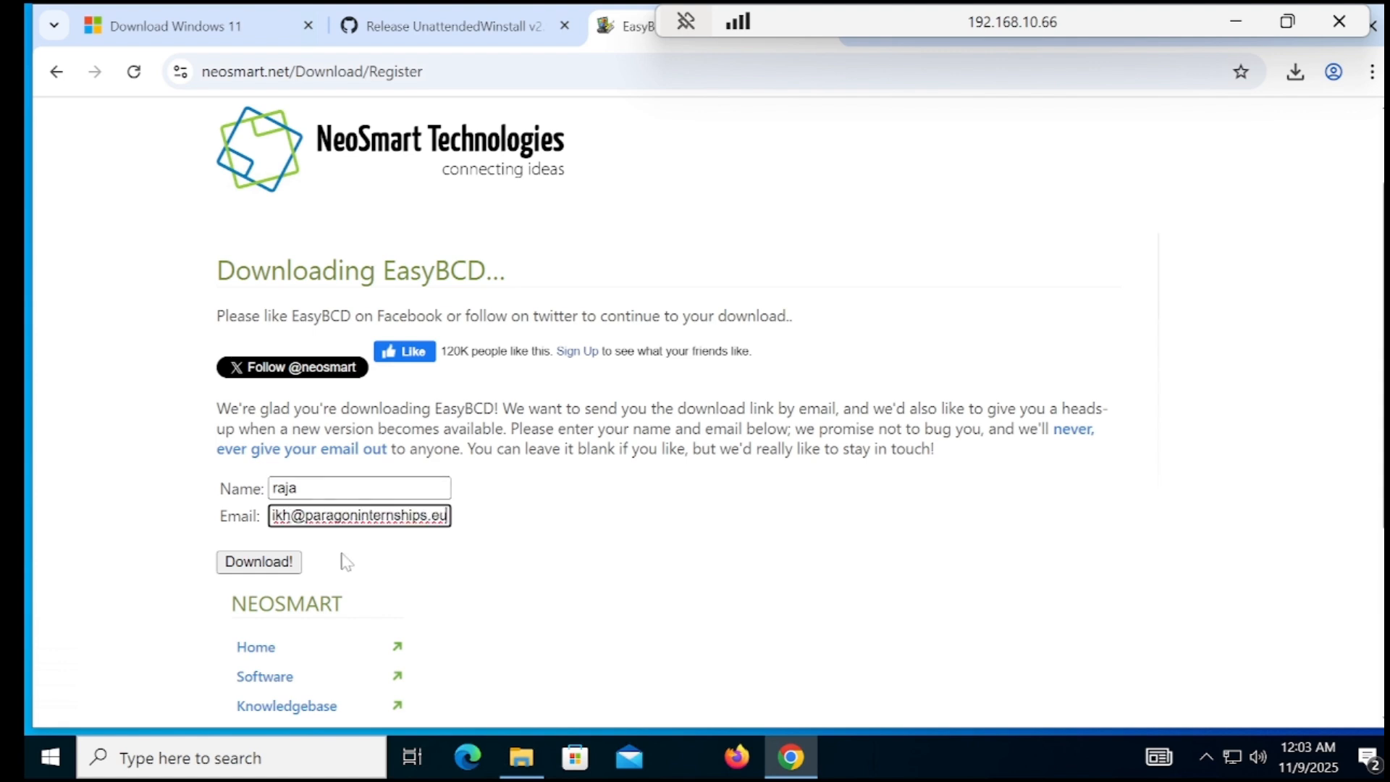
{"action": "left_click", "coordinate": [276, 573]}
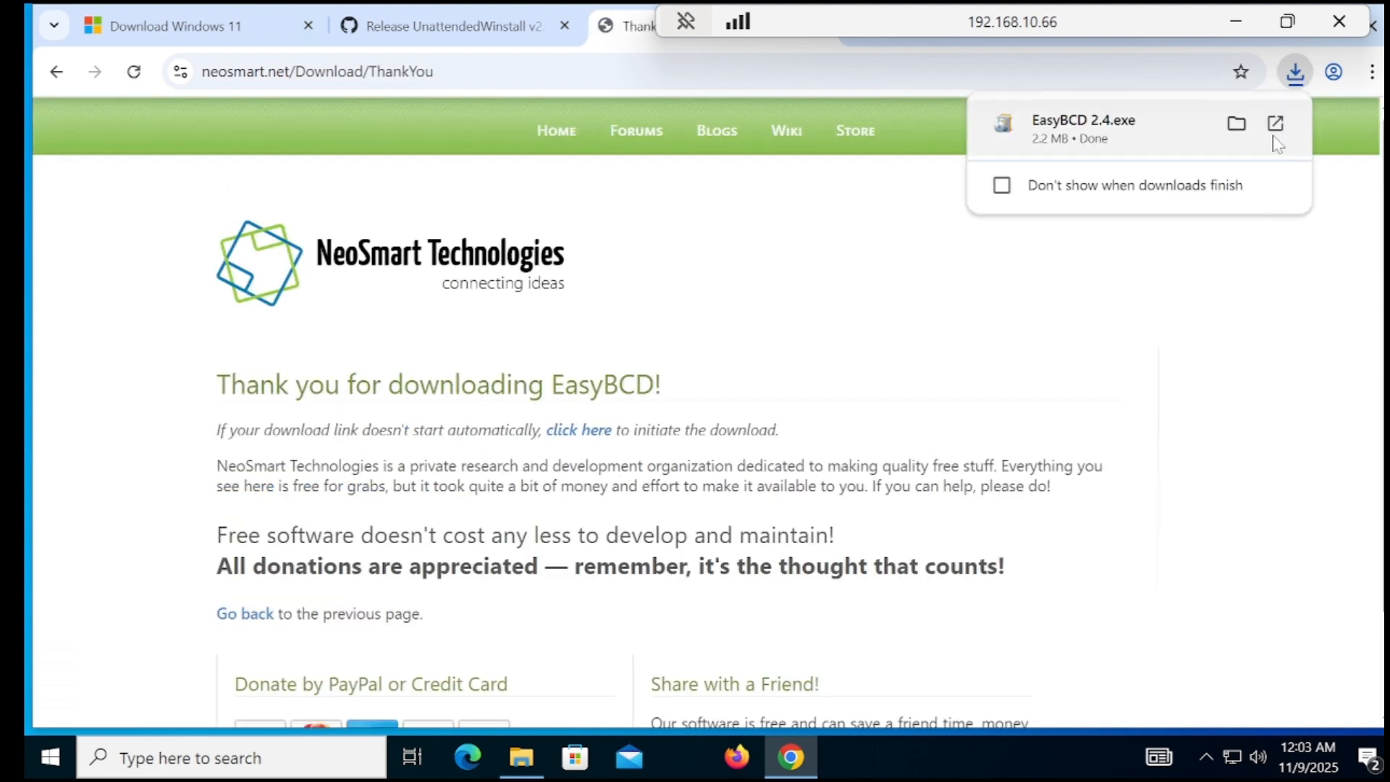
{"action": "left_click", "coordinate": [1136, 129]}
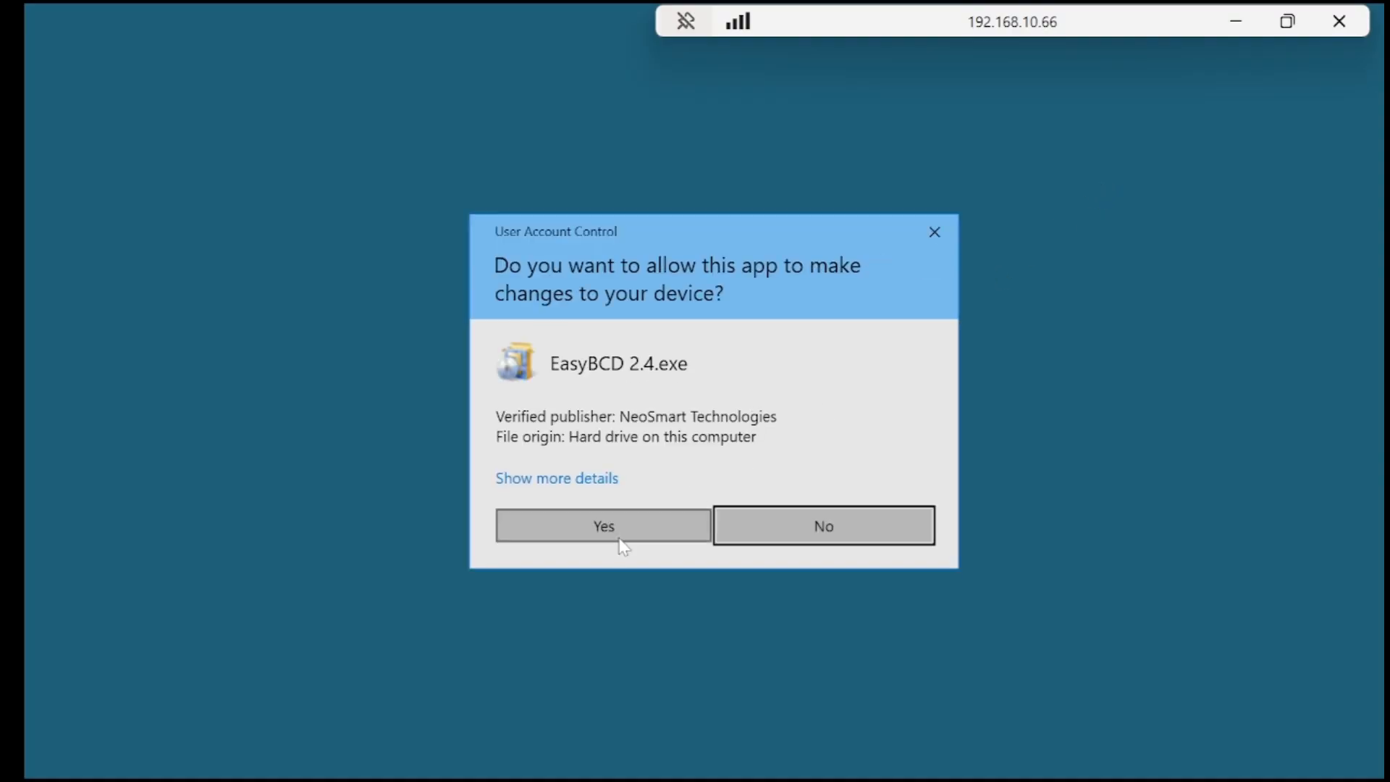
Approve UAC and install EasyBCD 2.4 with default components and location
{"action": "left_click", "coordinate": [615, 532]}
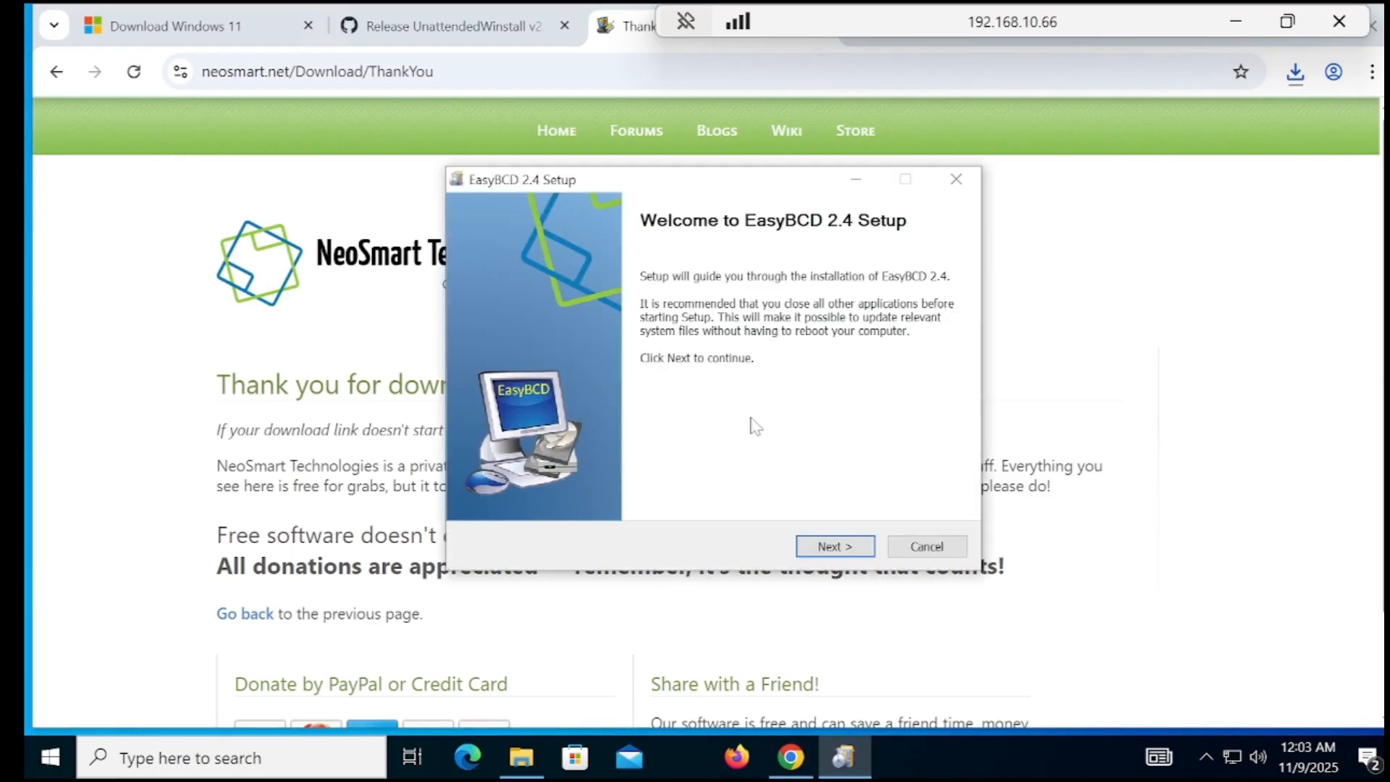
{"action": "left_click", "coordinate": [833, 546]}
{"action": "left_click", "coordinate": [830, 548]}
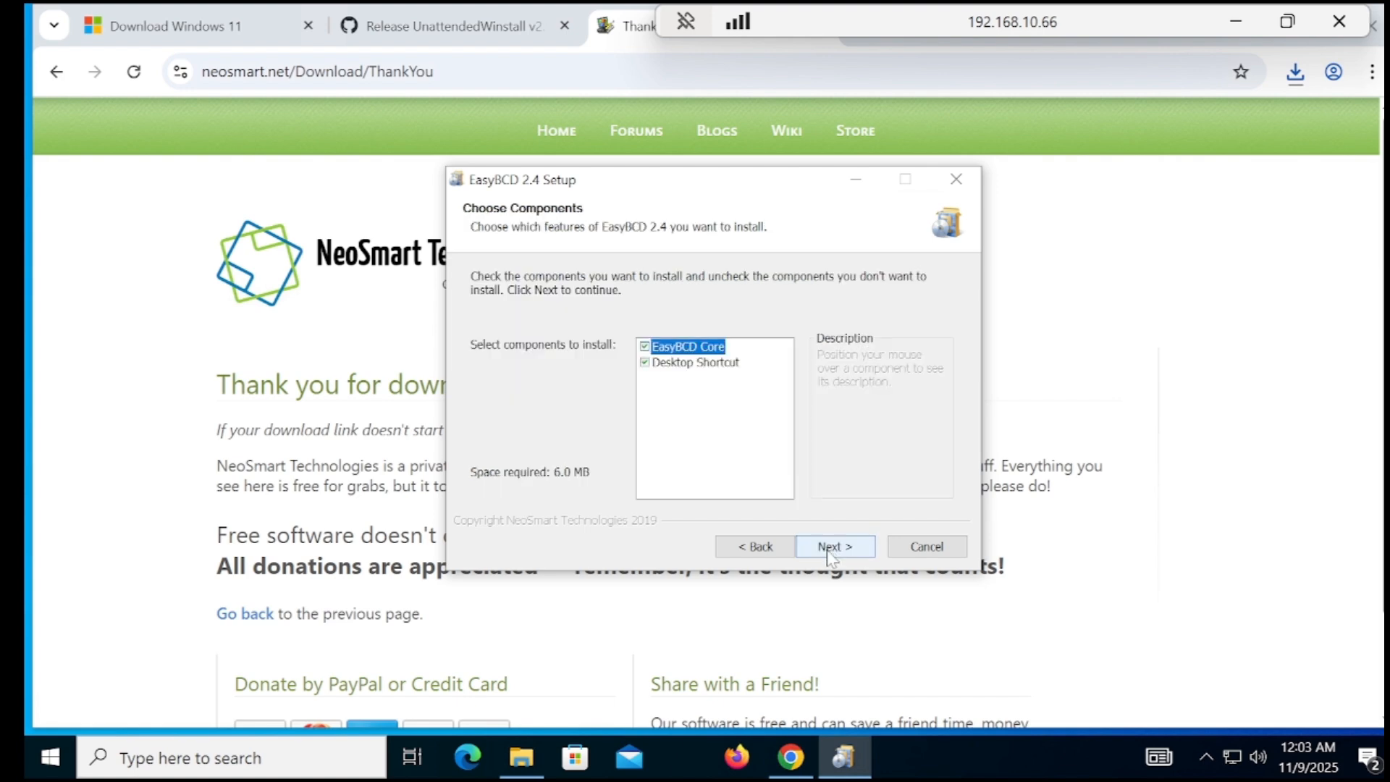
{"action": "left_click", "coordinate": [831, 548]}
{"action": "left_click", "coordinate": [836, 547]}
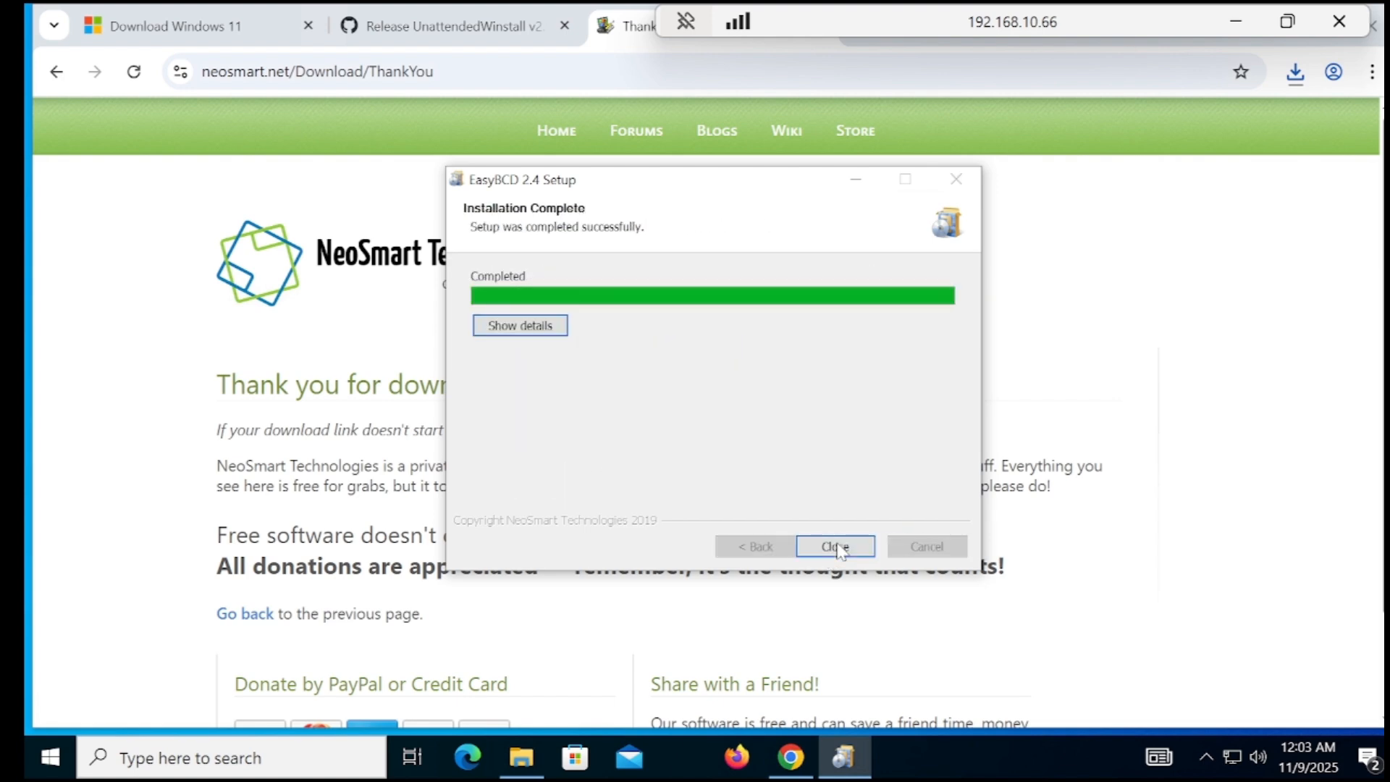
{"action": "left_click", "coordinate": [836, 547]}
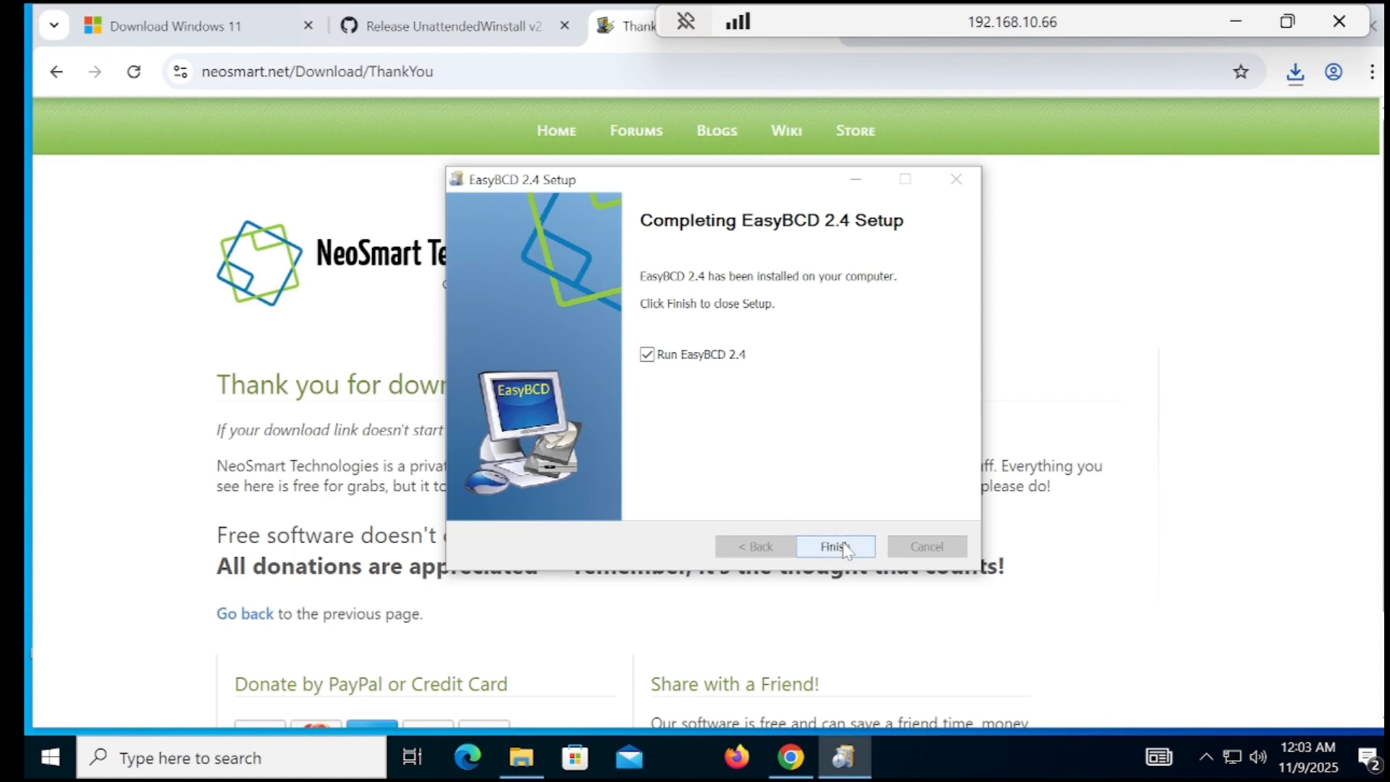
Launch EasyBCD in English and accept the Community Edition non-commercial notice
{"action": "left_click", "coordinate": [841, 547]}
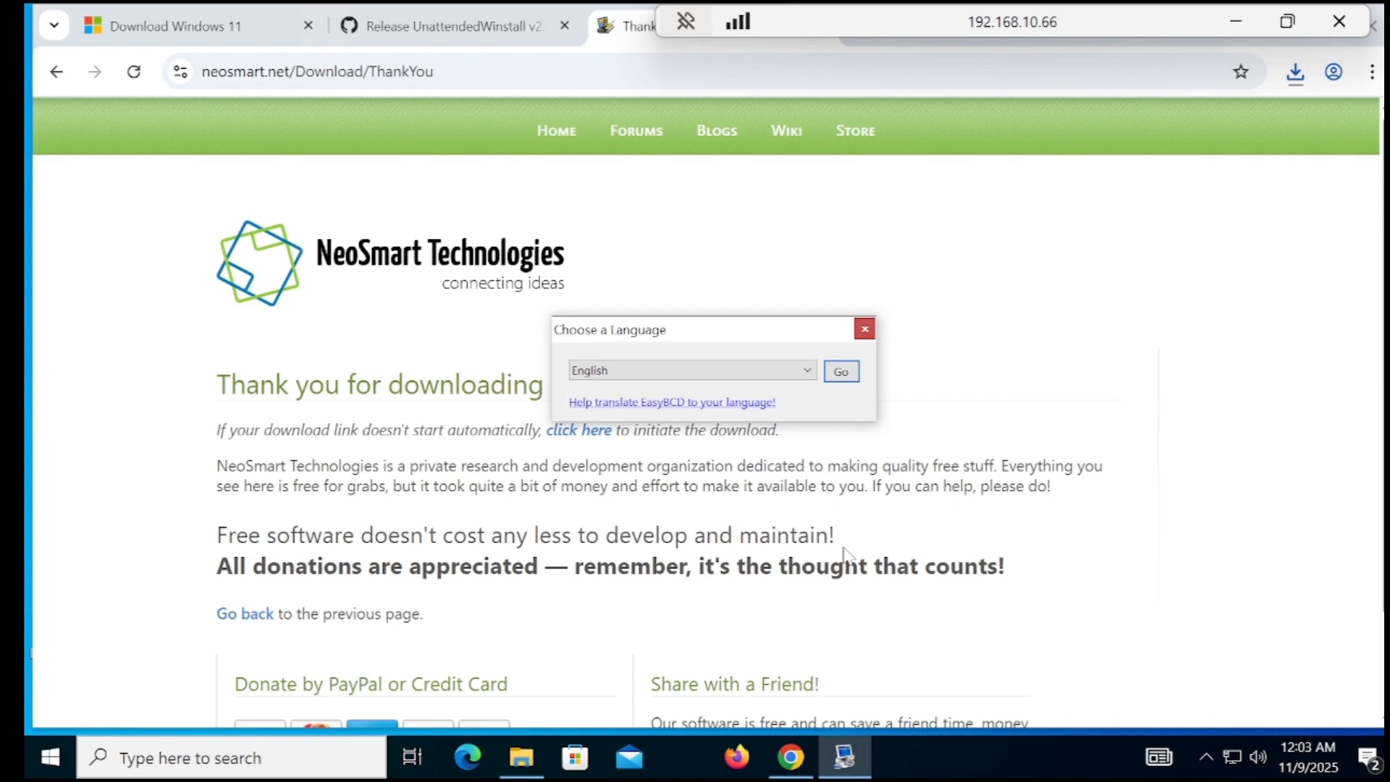
{"action": "left_click", "coordinate": [842, 372]}
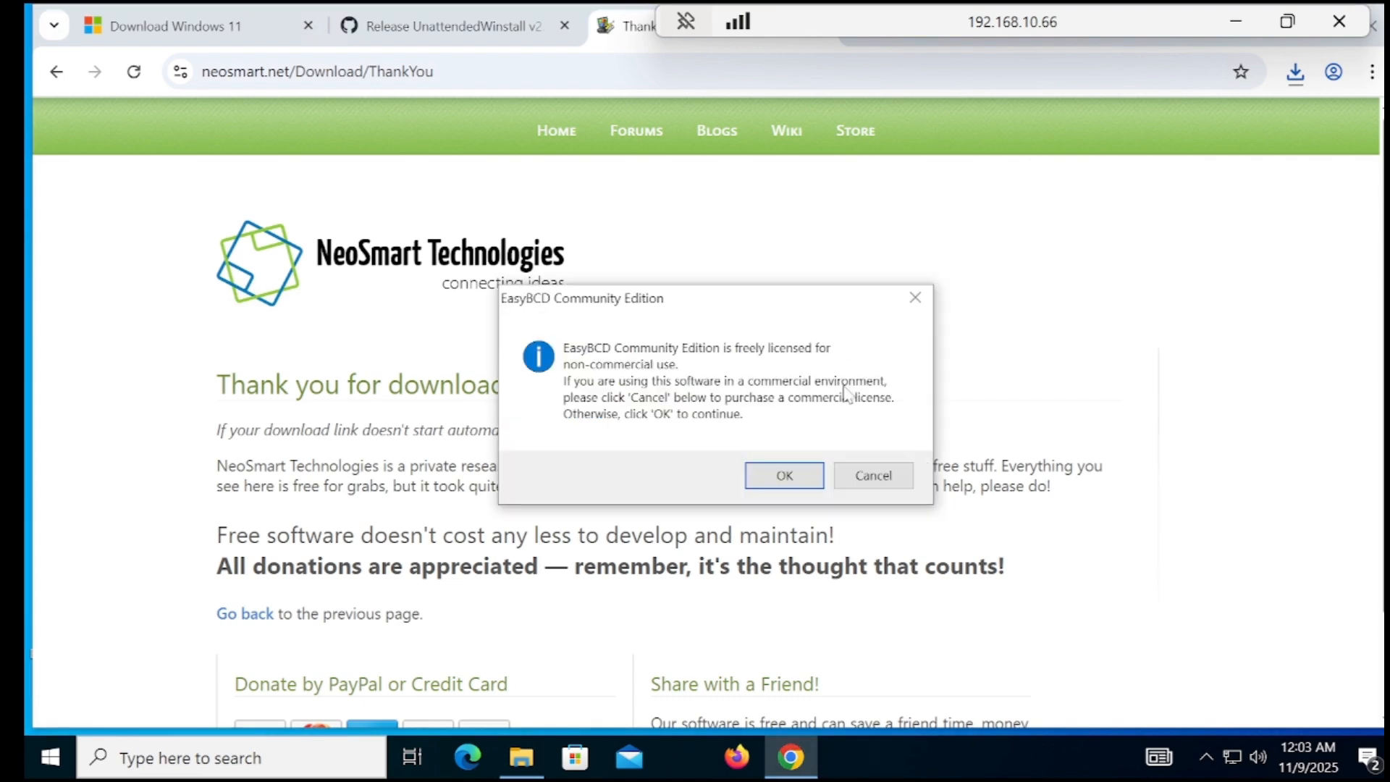
{"action": "left_click", "coordinate": [805, 477]}
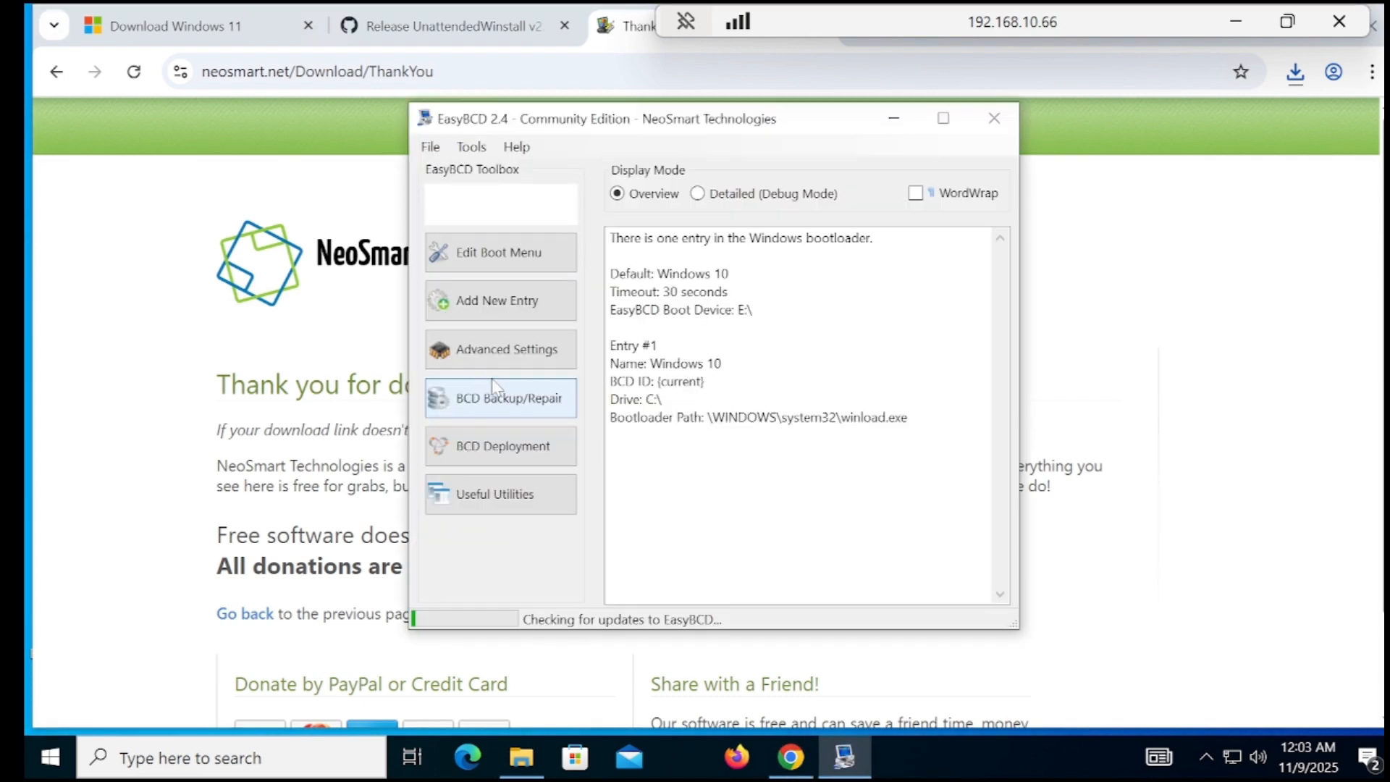
Start a new WinPE boot entry and name it win11
{"action": "left_click", "coordinate": [531, 309]}
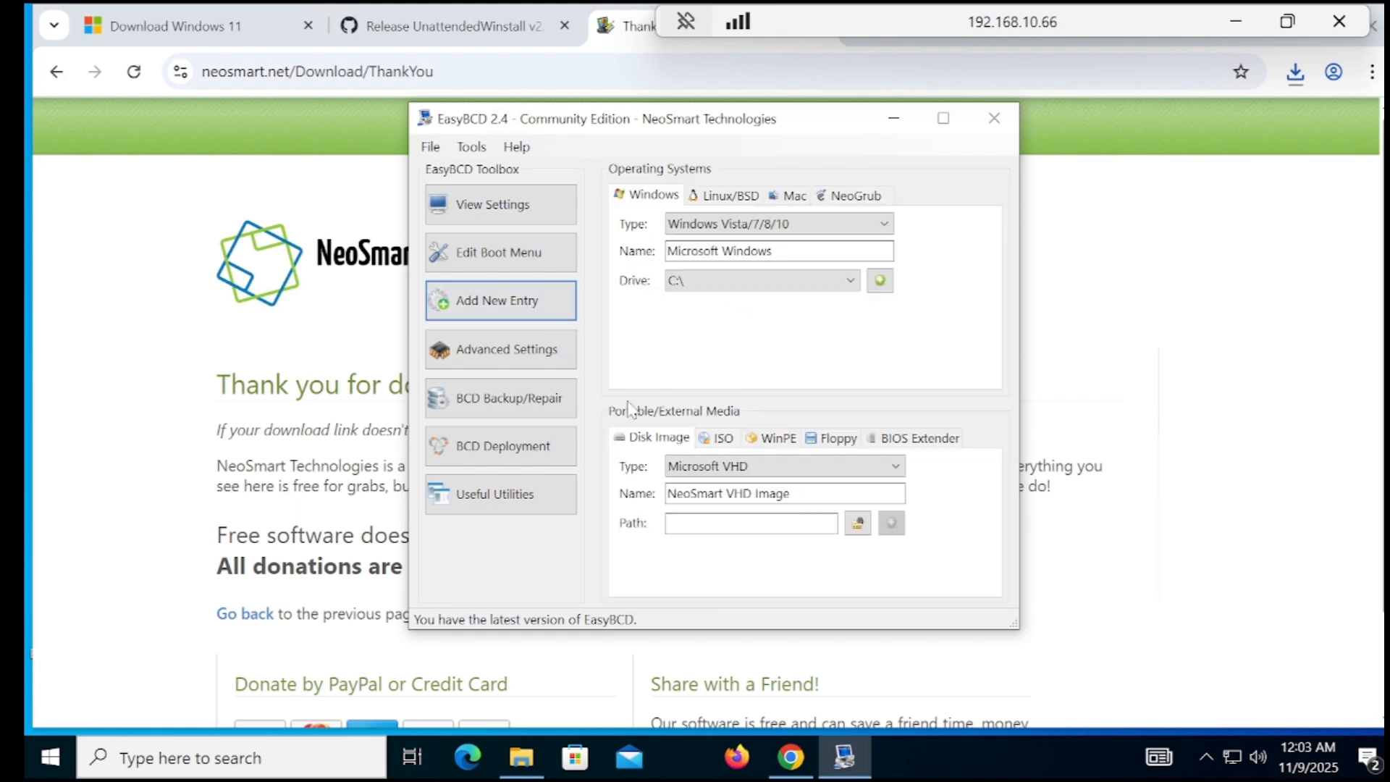
{"action": "left_click", "coordinate": [772, 444]}
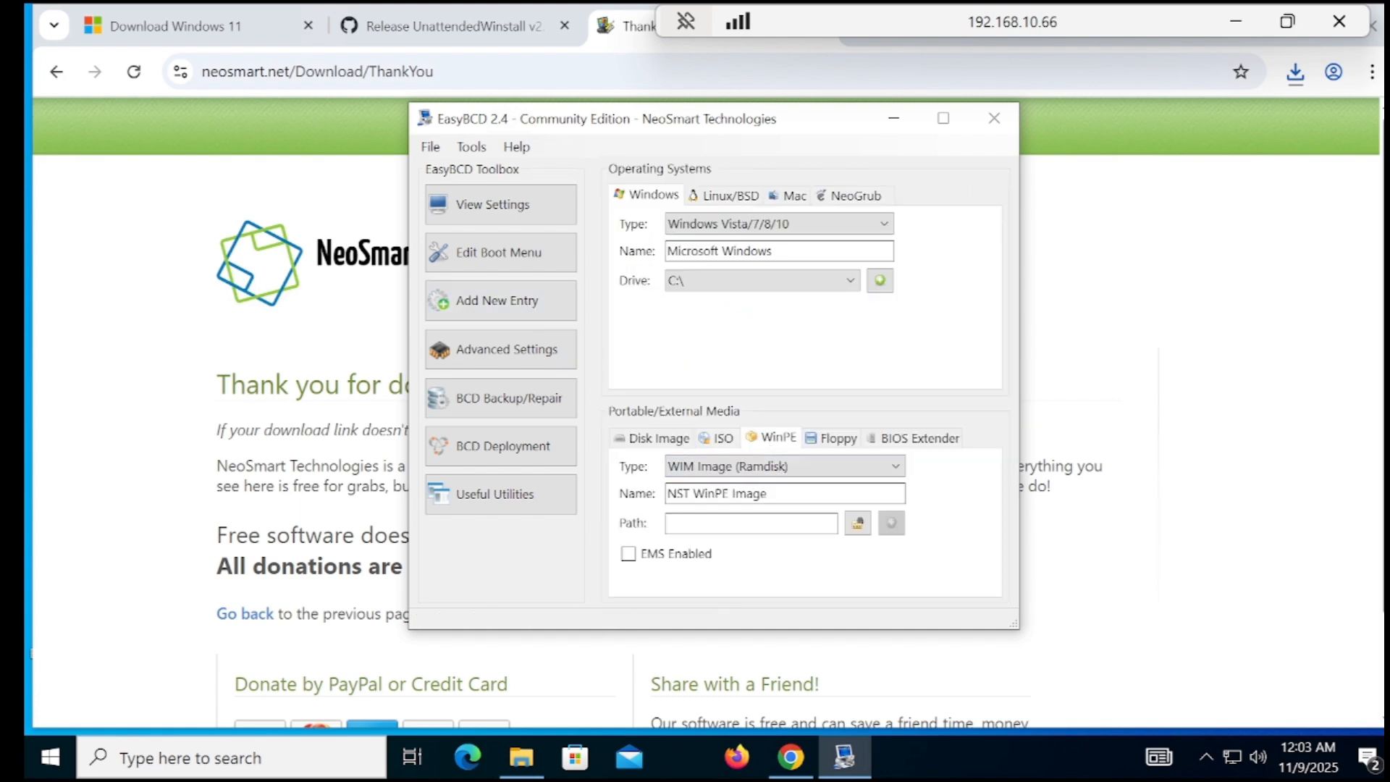
{"action": "left_click_drag", "start_coordinate": [771, 493], "coordinate": [664, 493]}
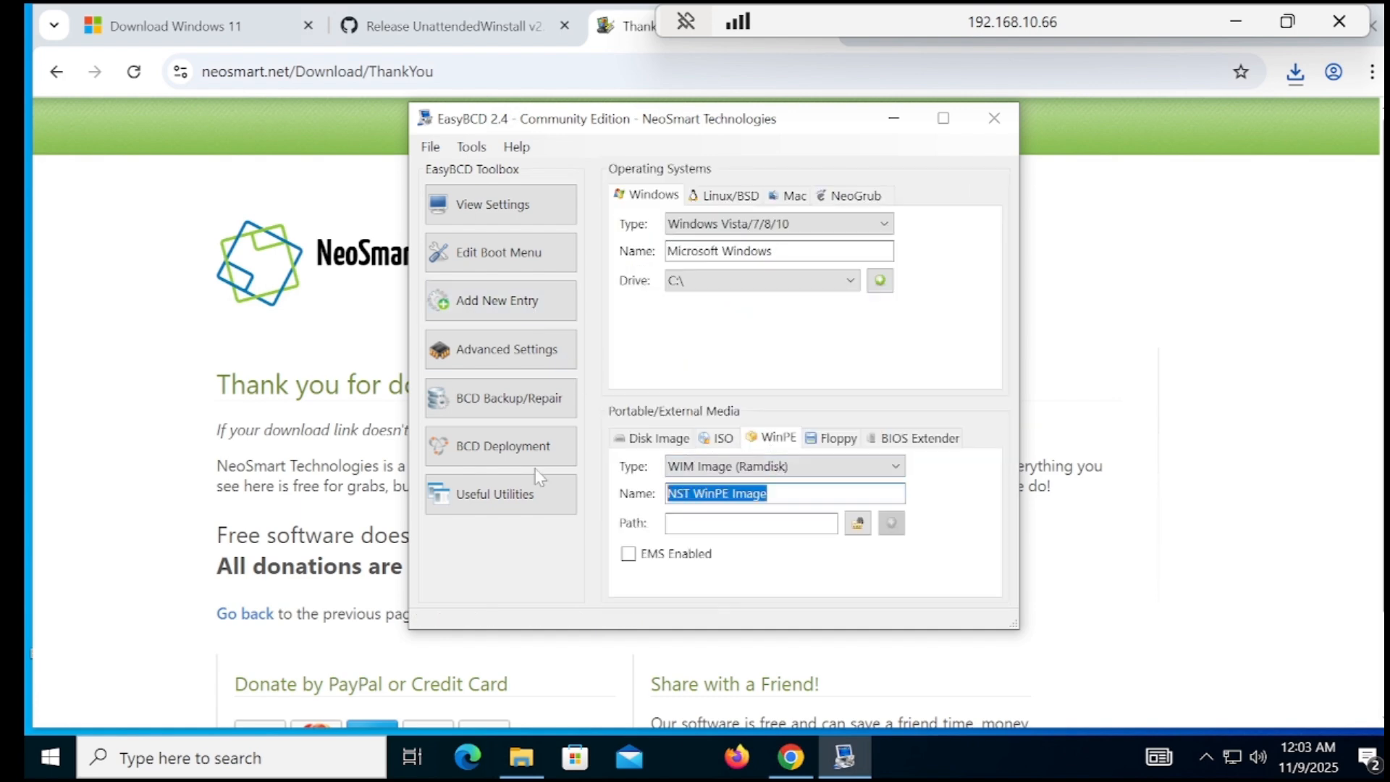
{"action": "type", "text": "win1"}
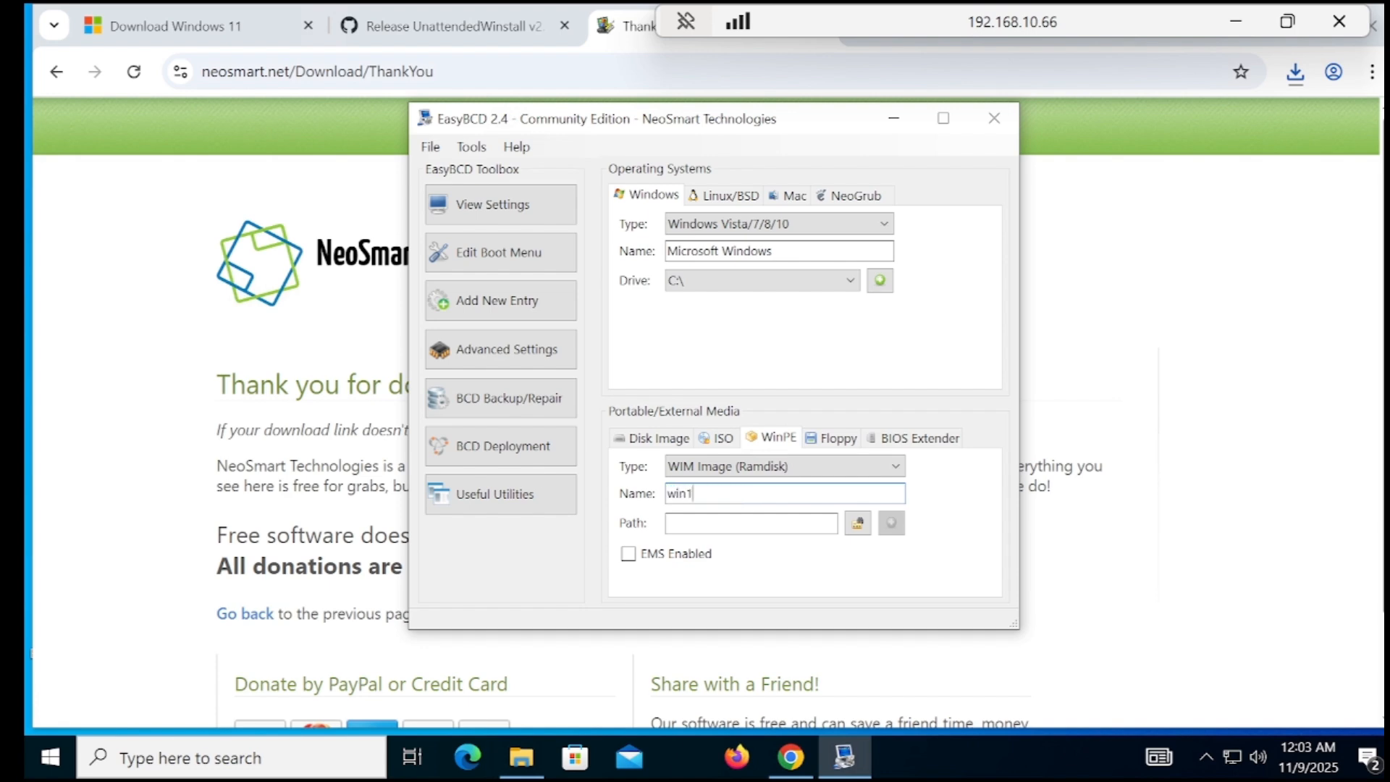
{"action": "type", "text": "1"}
Select E:\sources\boot.wim as the image and add the win11 entry to the boot menu
{"action": "left_click", "coordinate": [857, 523]}
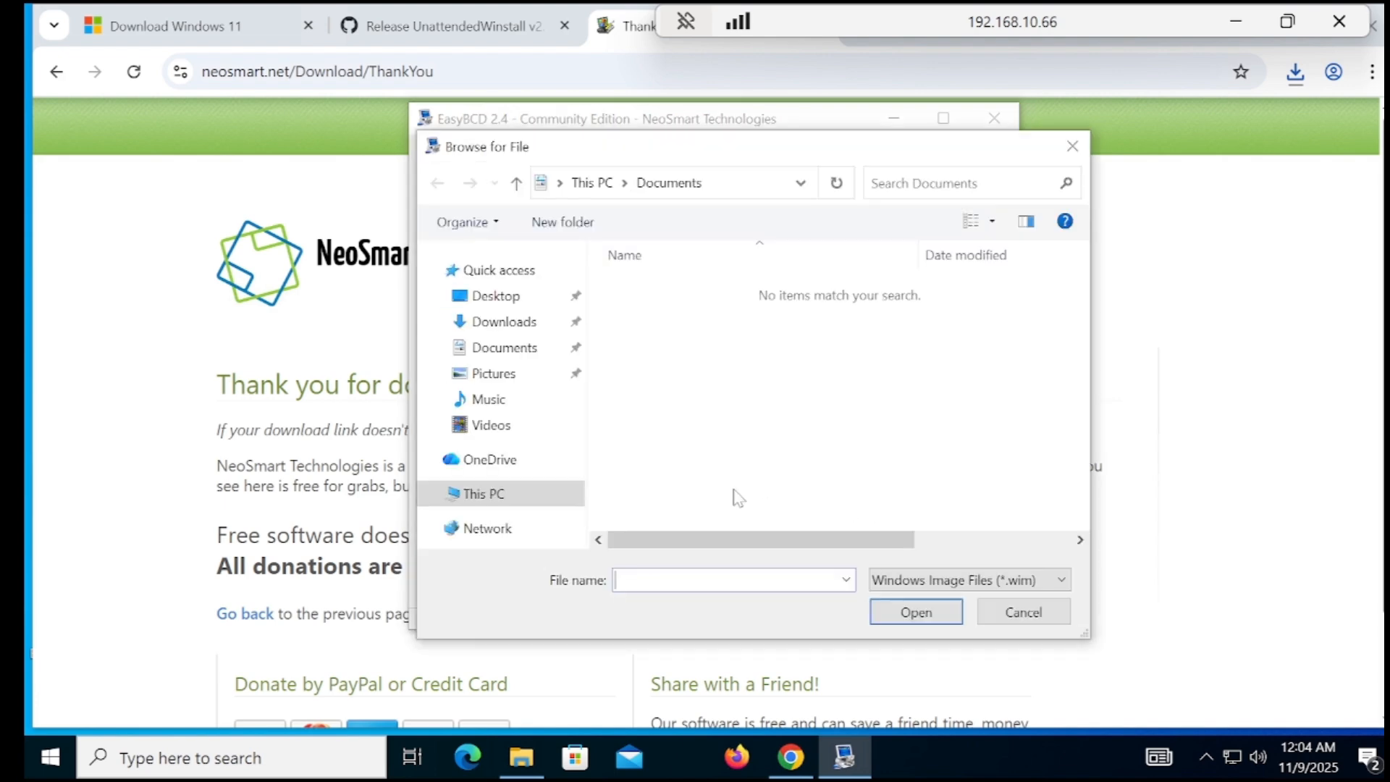
{"action": "left_click", "coordinate": [483, 495]}
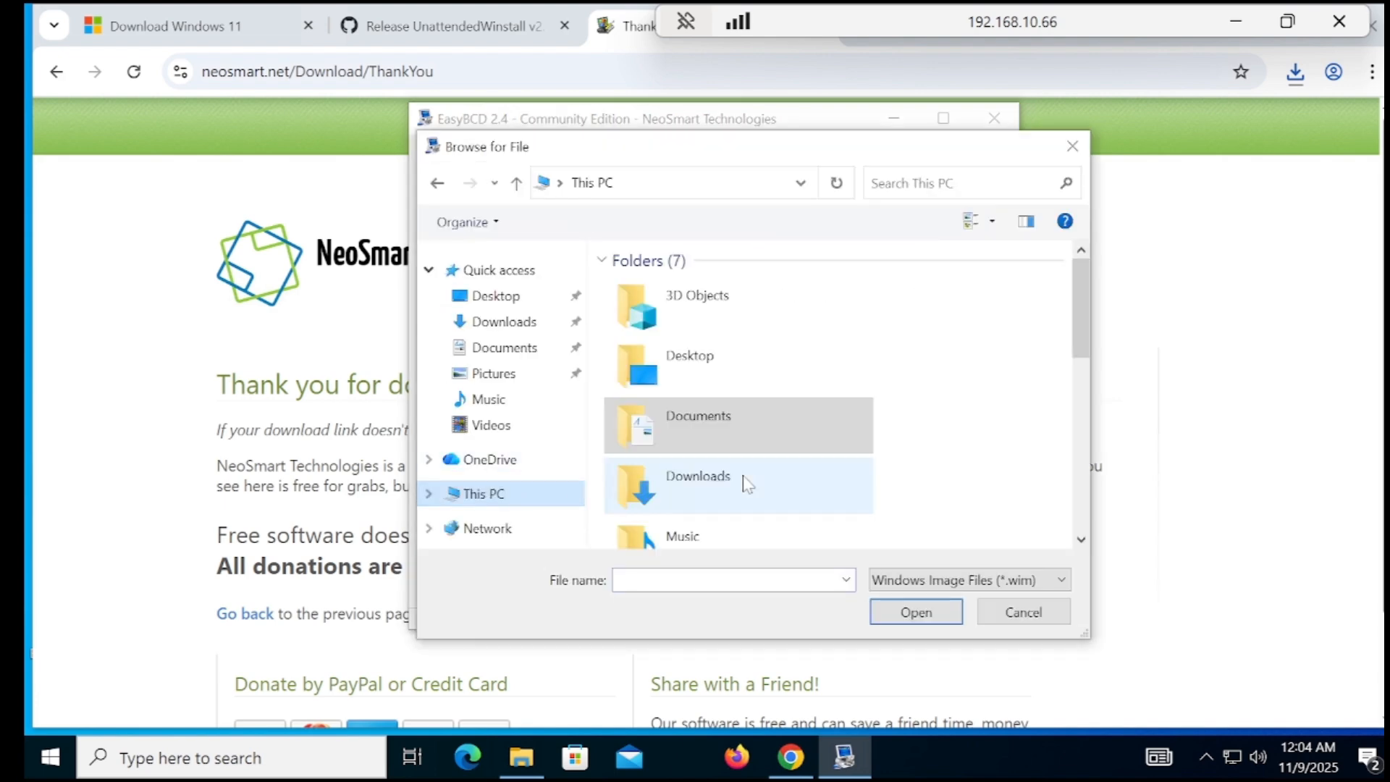
{"action": "left_click_drag", "start_coordinate": [1083, 344], "coordinate": [1085, 482]}
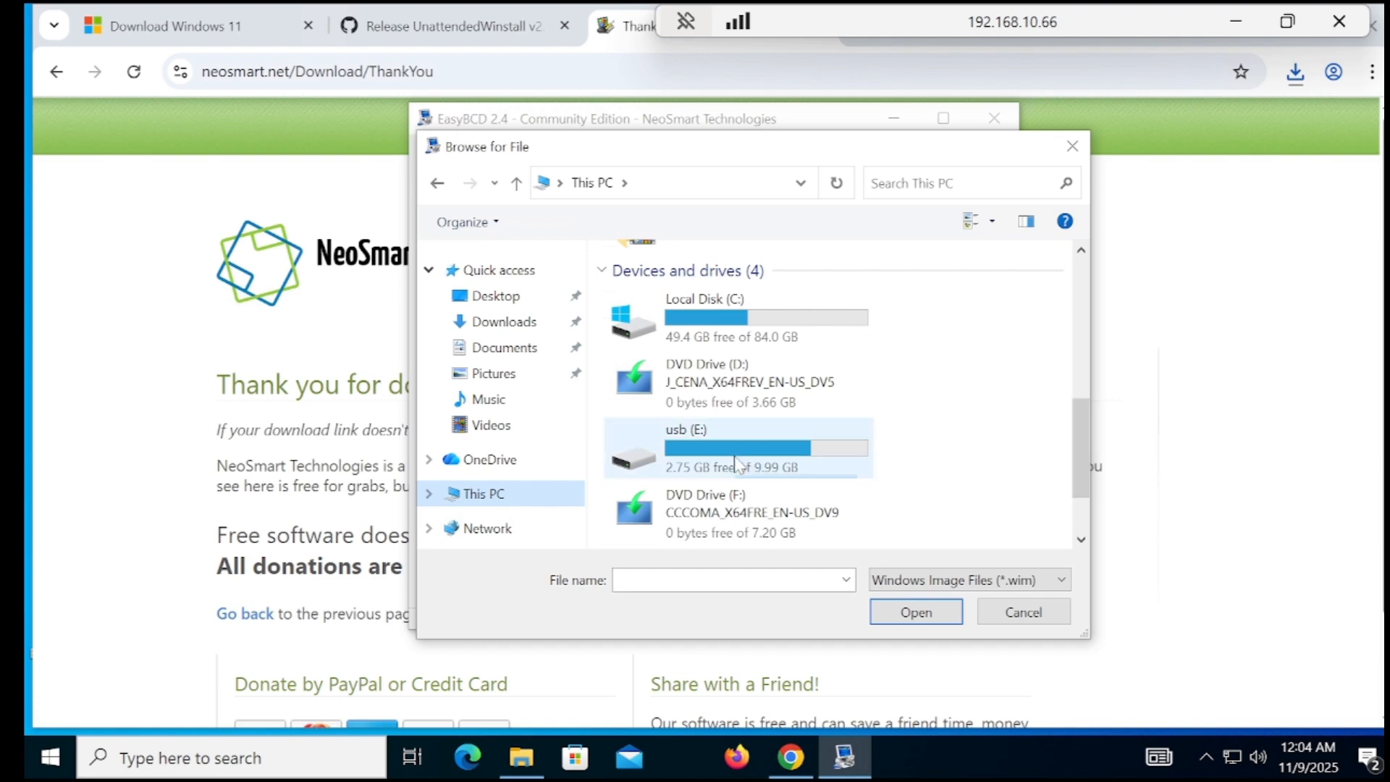
{"action": "double_click", "coordinate": [753, 466]}
{"action": "double_click", "coordinate": [665, 334]}
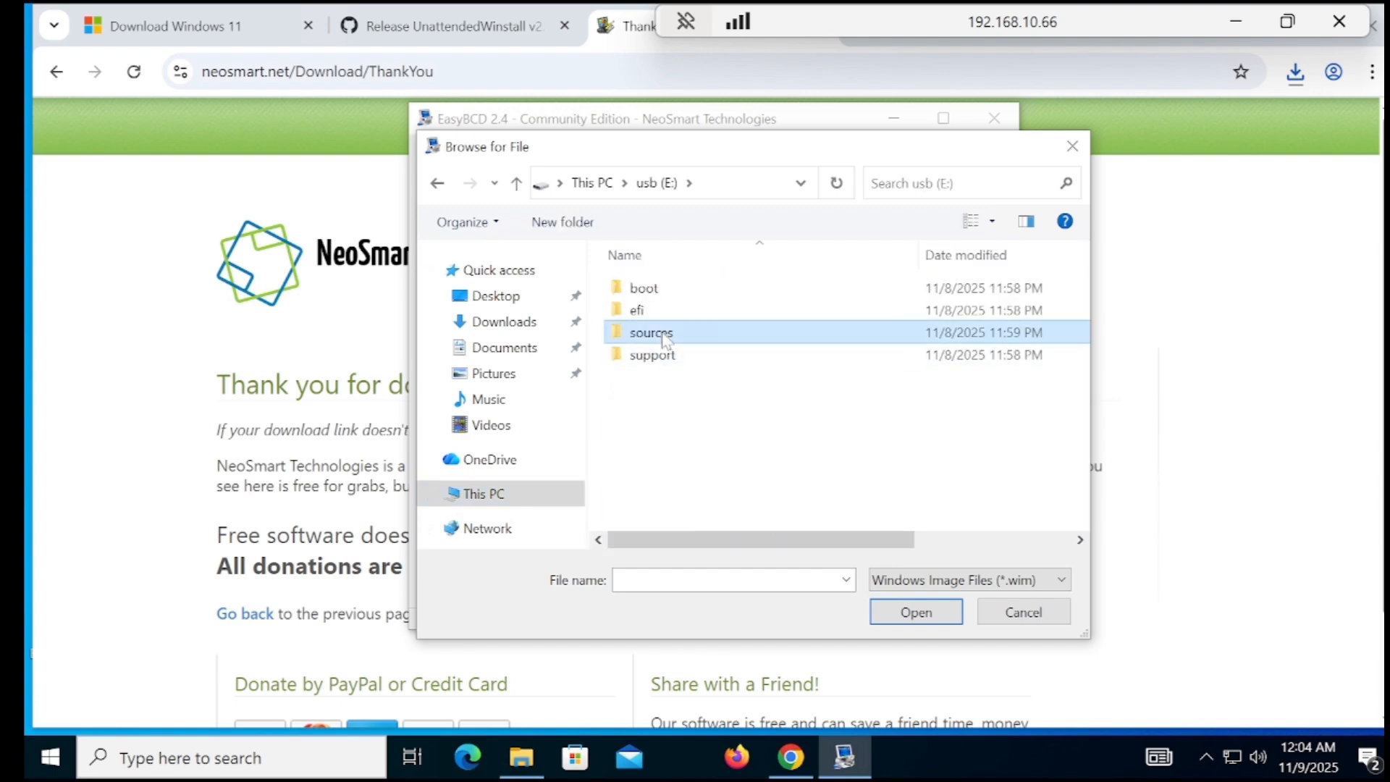
{"action": "left_click", "coordinate": [663, 341]}
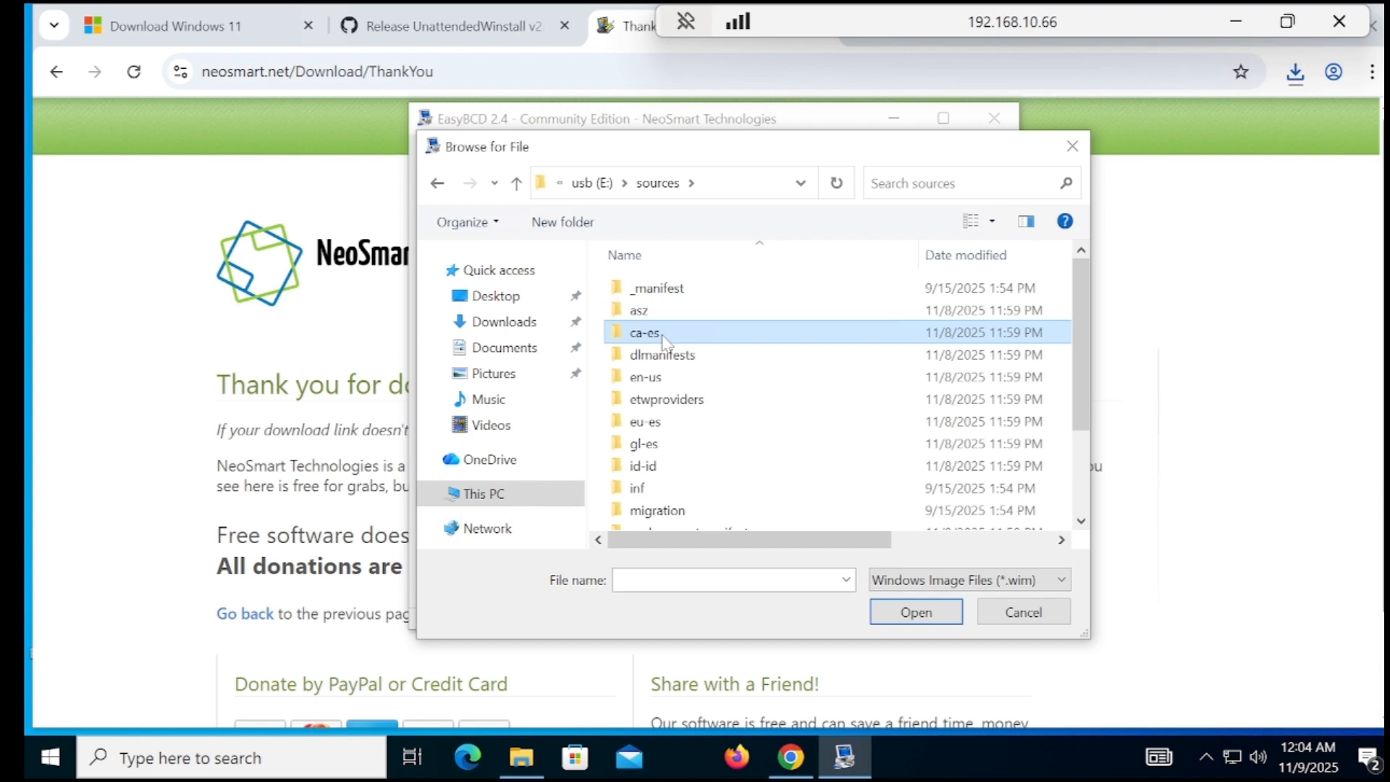
{"action": "key", "text": "b"}
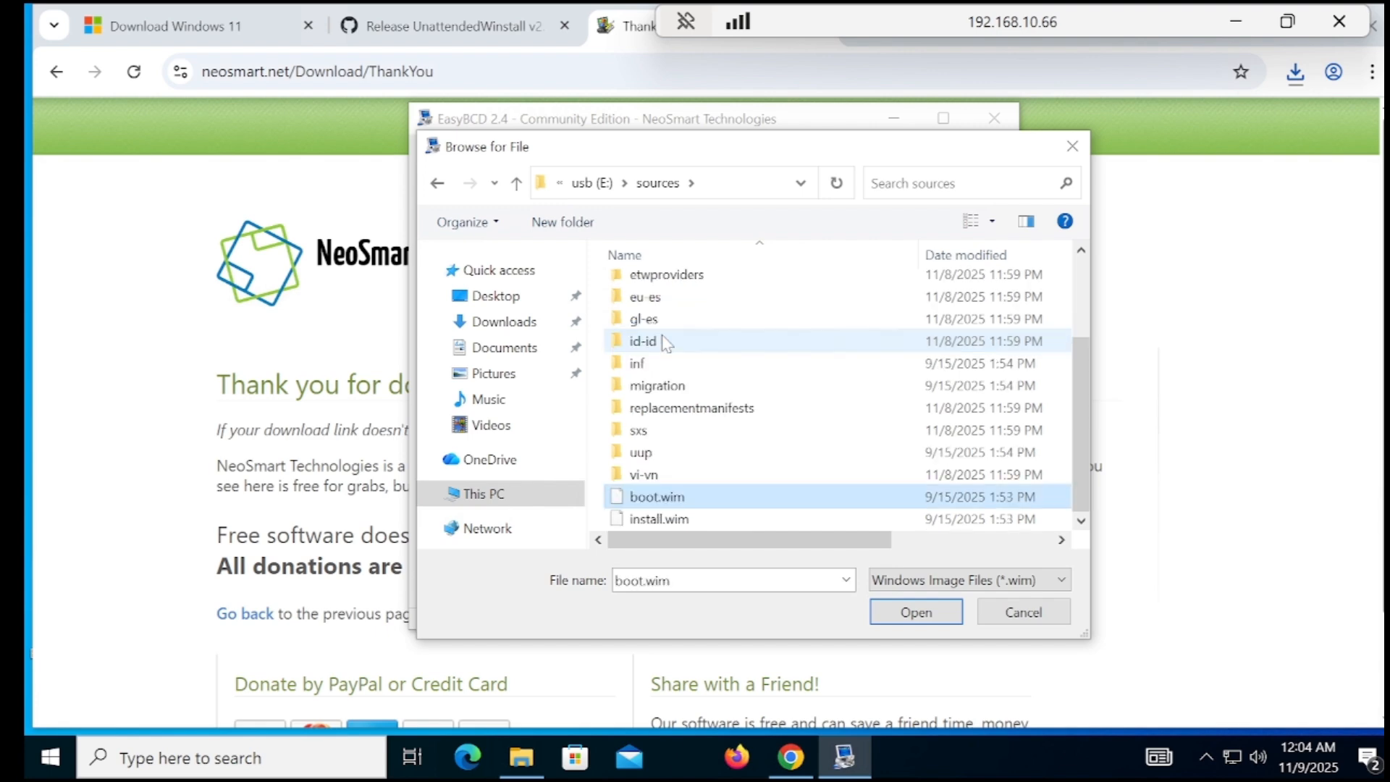
{"action": "double_click", "coordinate": [657, 497]}
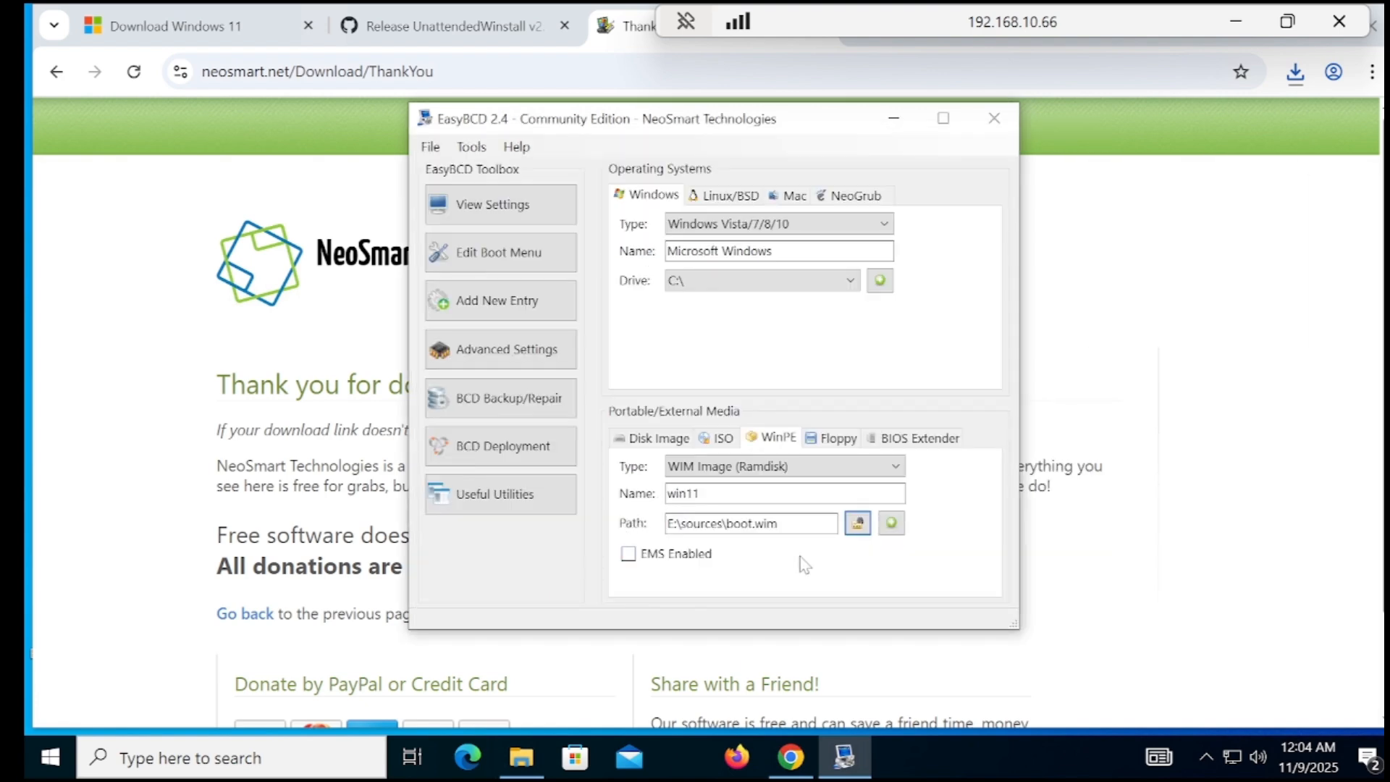
{"action": "left_click", "coordinate": [891, 522]}
{"action": "left_click", "coordinate": [51, 749]}
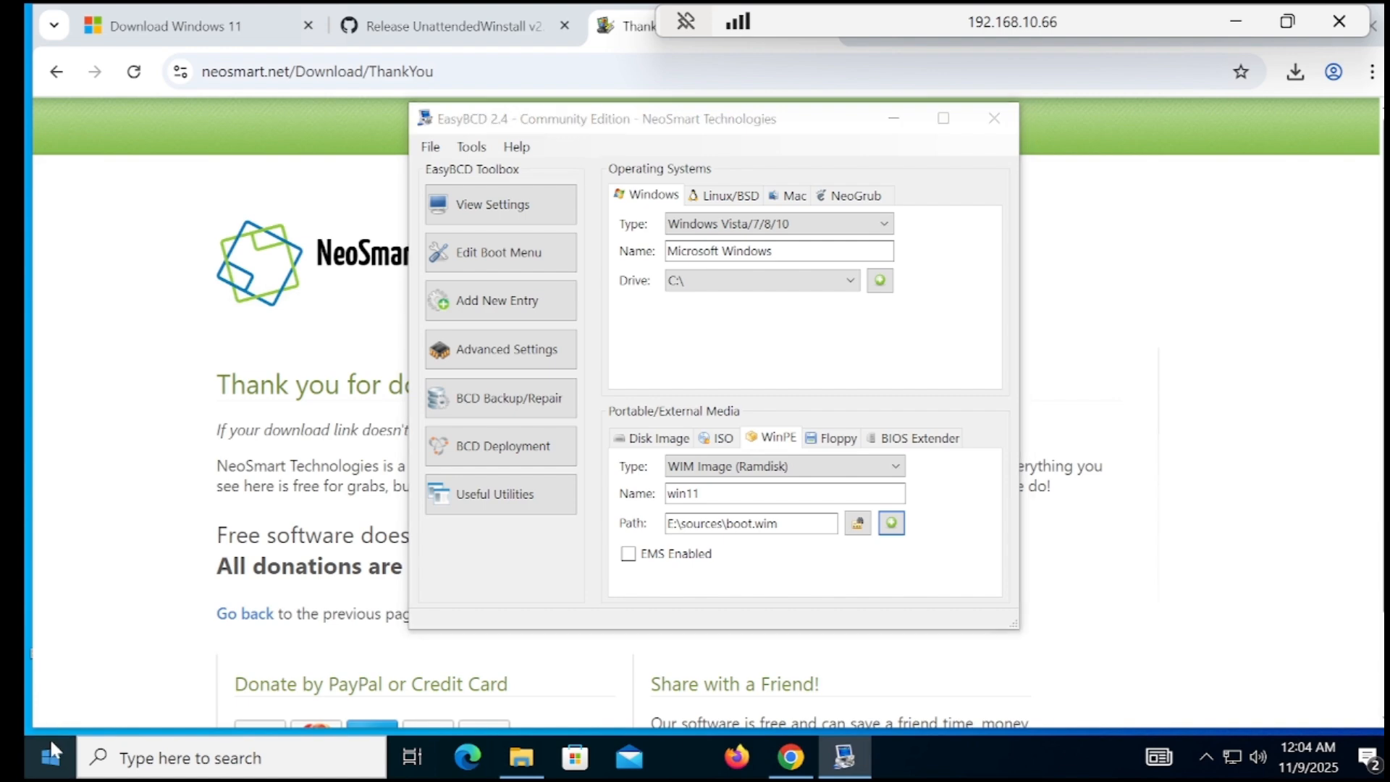
Minimize OBS Studio and bring the Remote Desktop session back to the front
{"action": "mouse_move", "coordinate": [57, 697]}
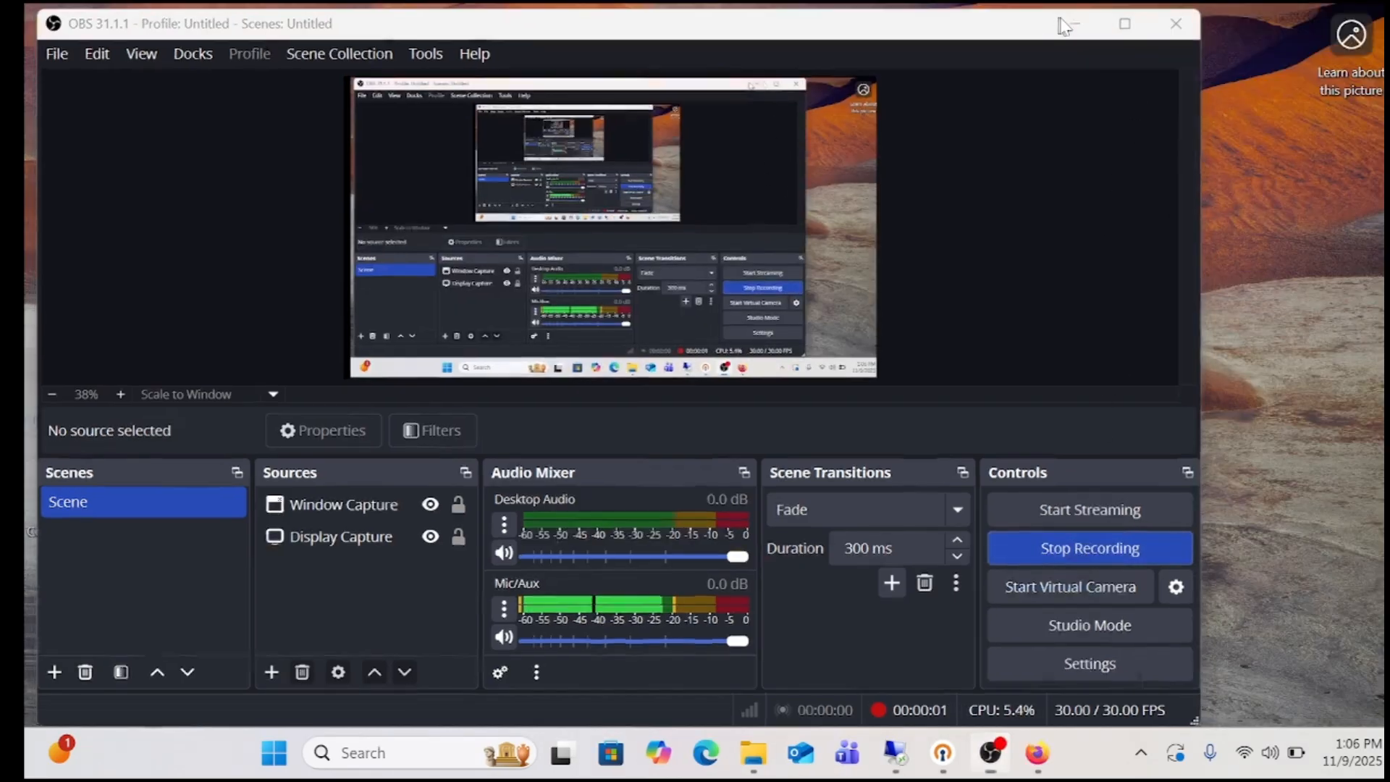
{"action": "left_click", "coordinate": [1064, 24]}
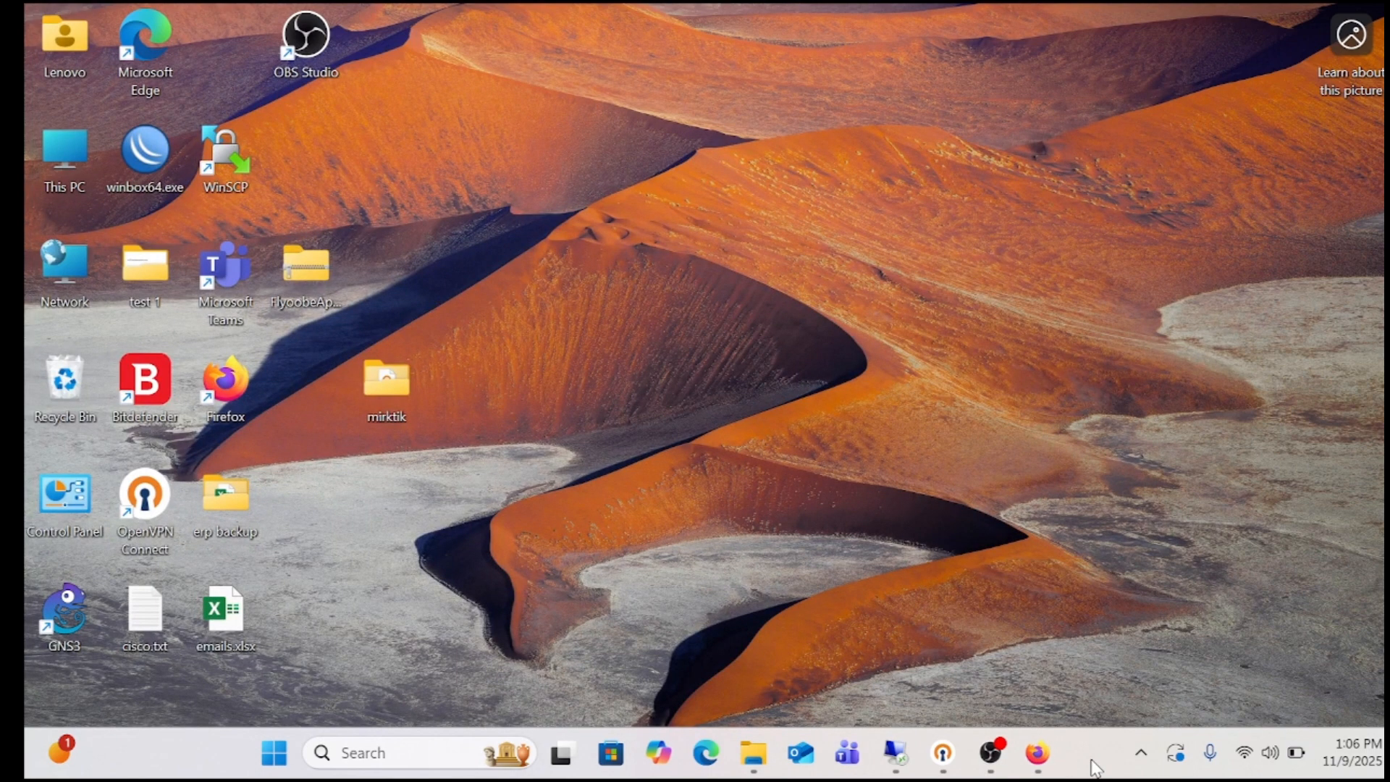
{"action": "mouse_move", "coordinate": [941, 769]}
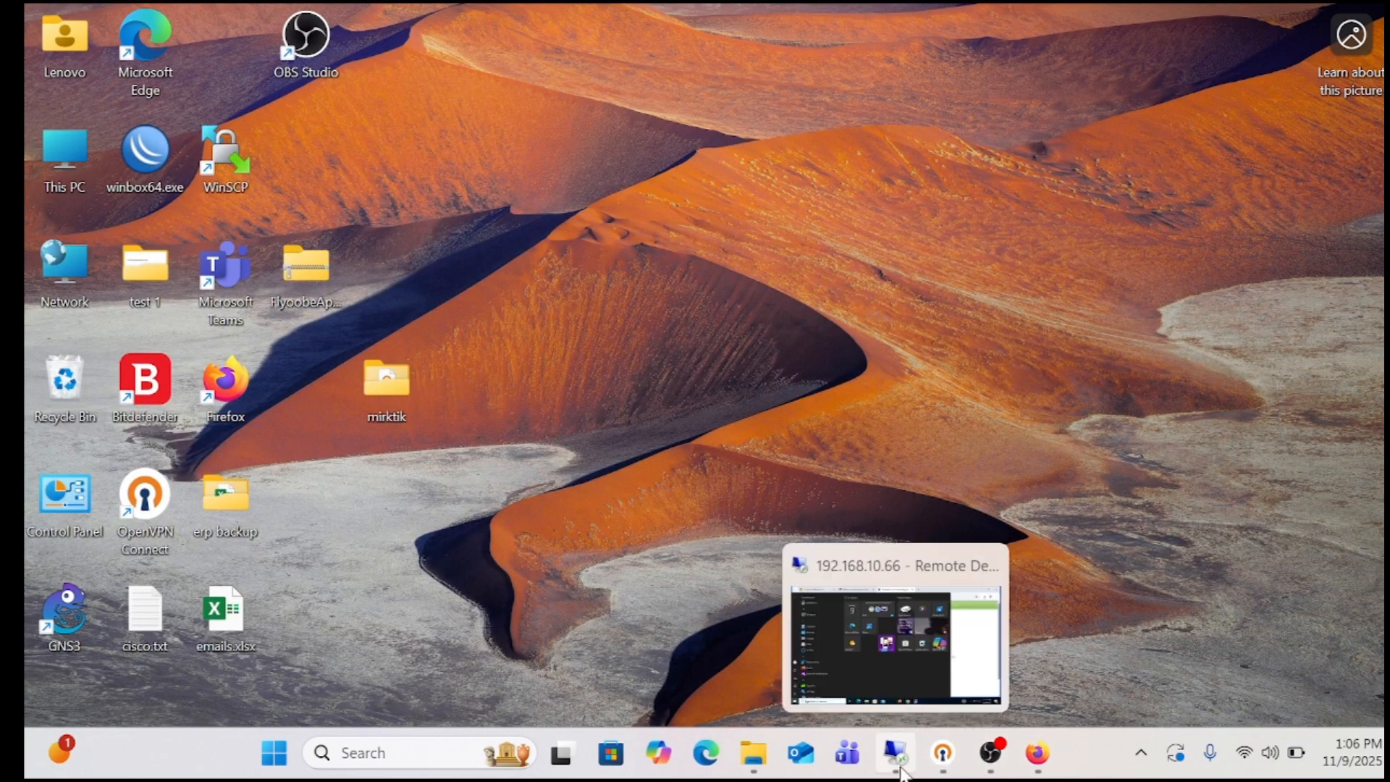
{"action": "left_click", "coordinate": [895, 754]}
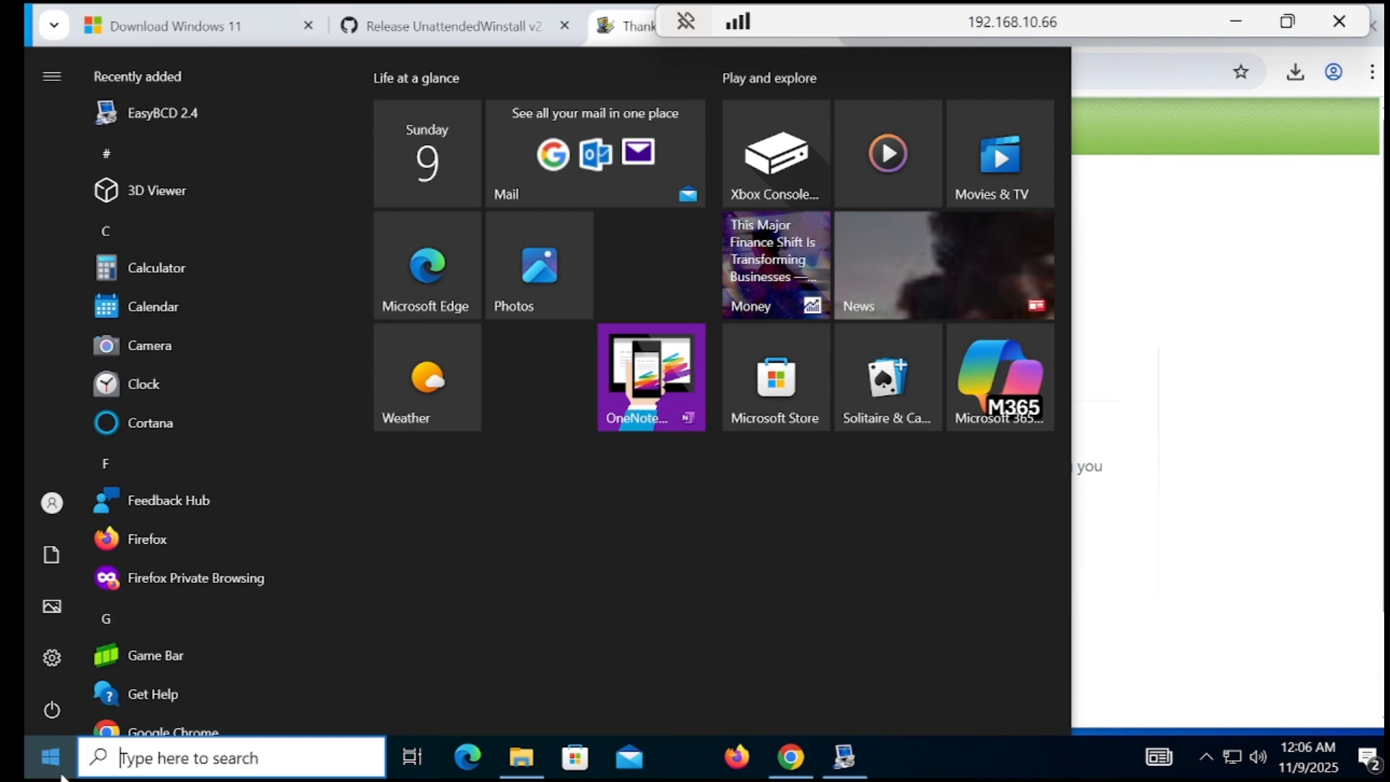
Restart the remote Windows 10 machine and switch to the ESXi console in Firefox
{"action": "left_click", "coordinate": [55, 710]}
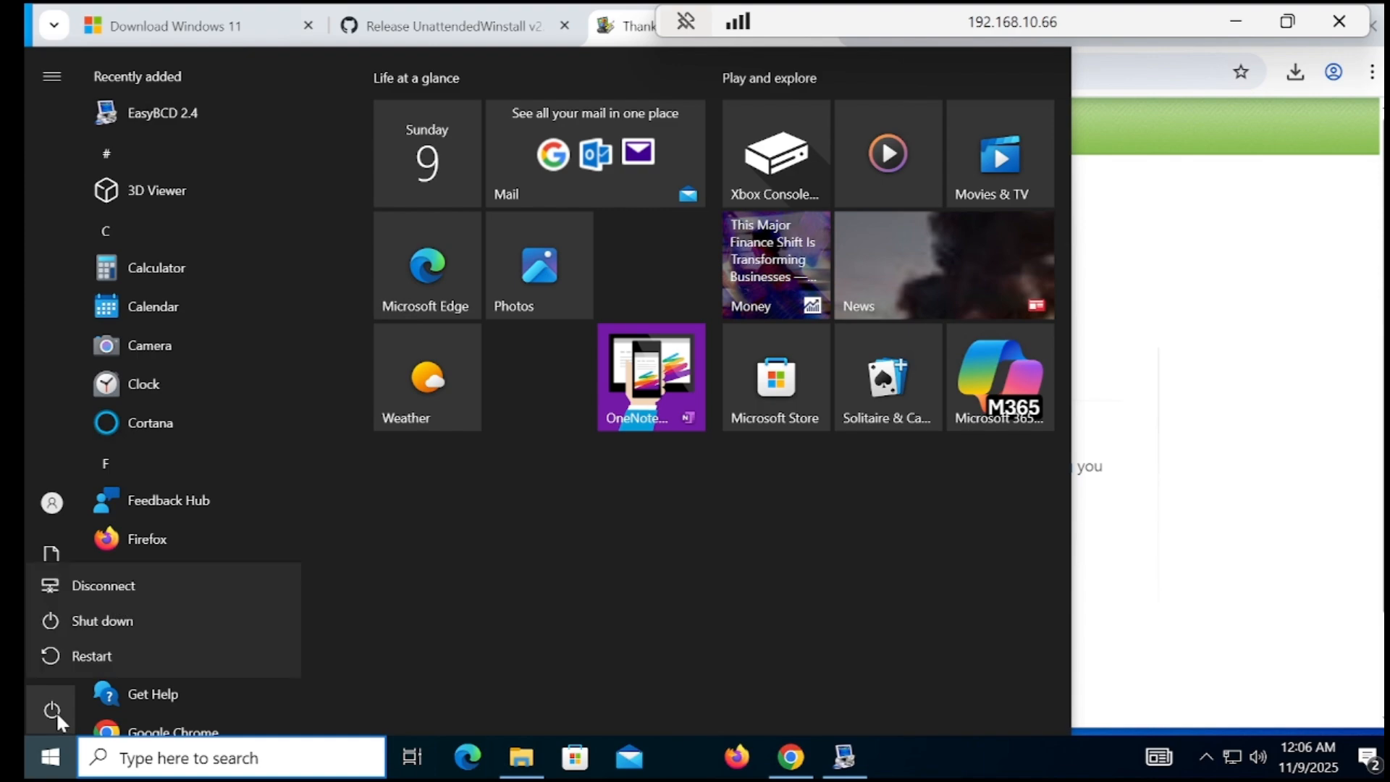
{"action": "left_click", "coordinate": [125, 654]}
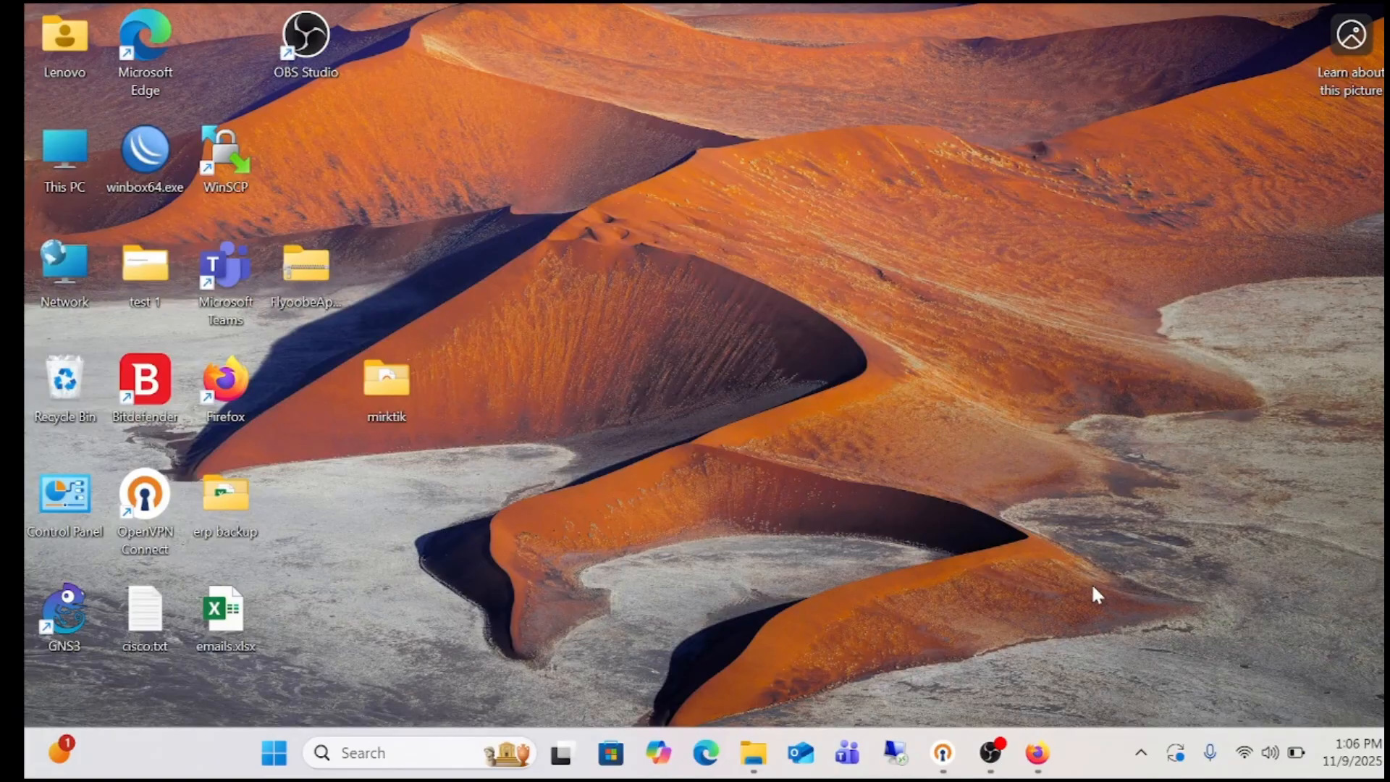
{"action": "left_click", "coordinate": [1036, 753]}
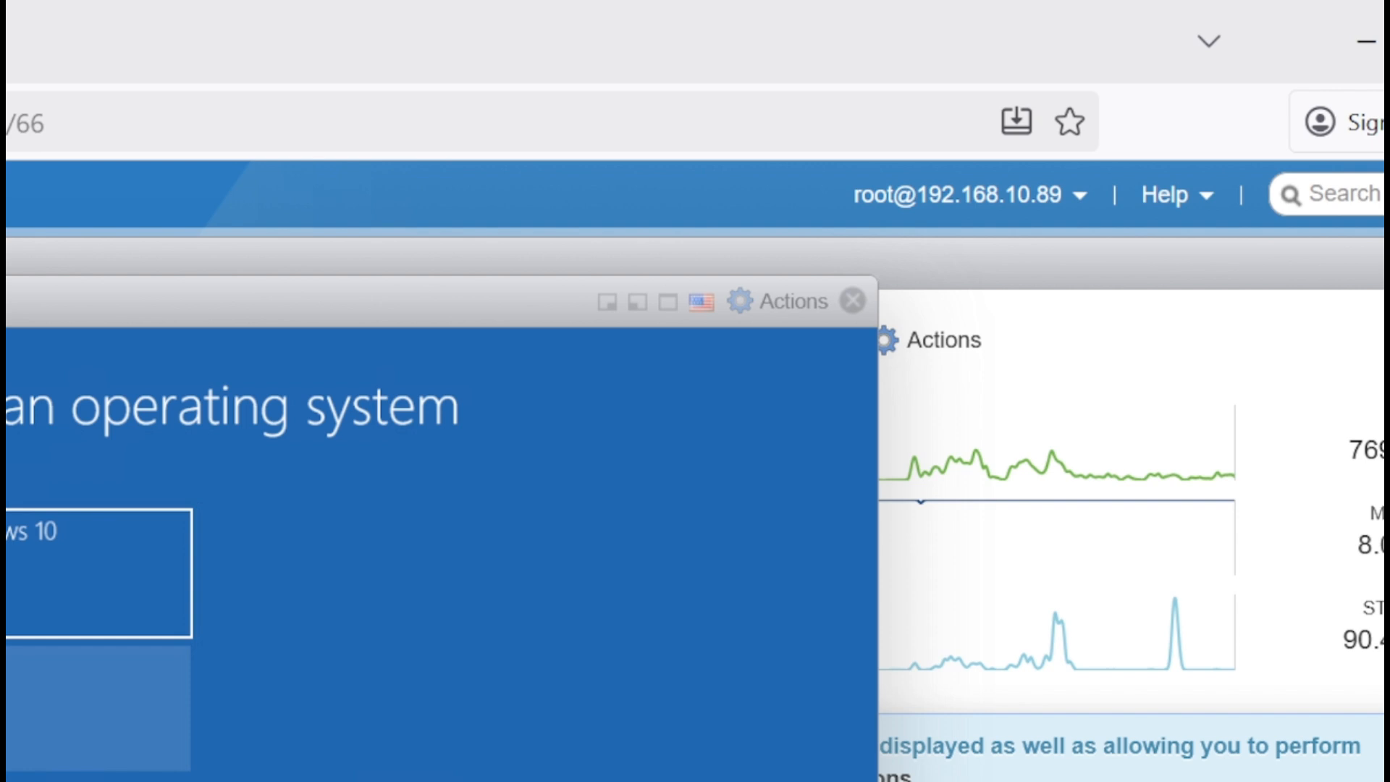
Boot the VM from the second operating-system entry in the boot menu
{"action": "left_click", "coordinate": [97, 708]}
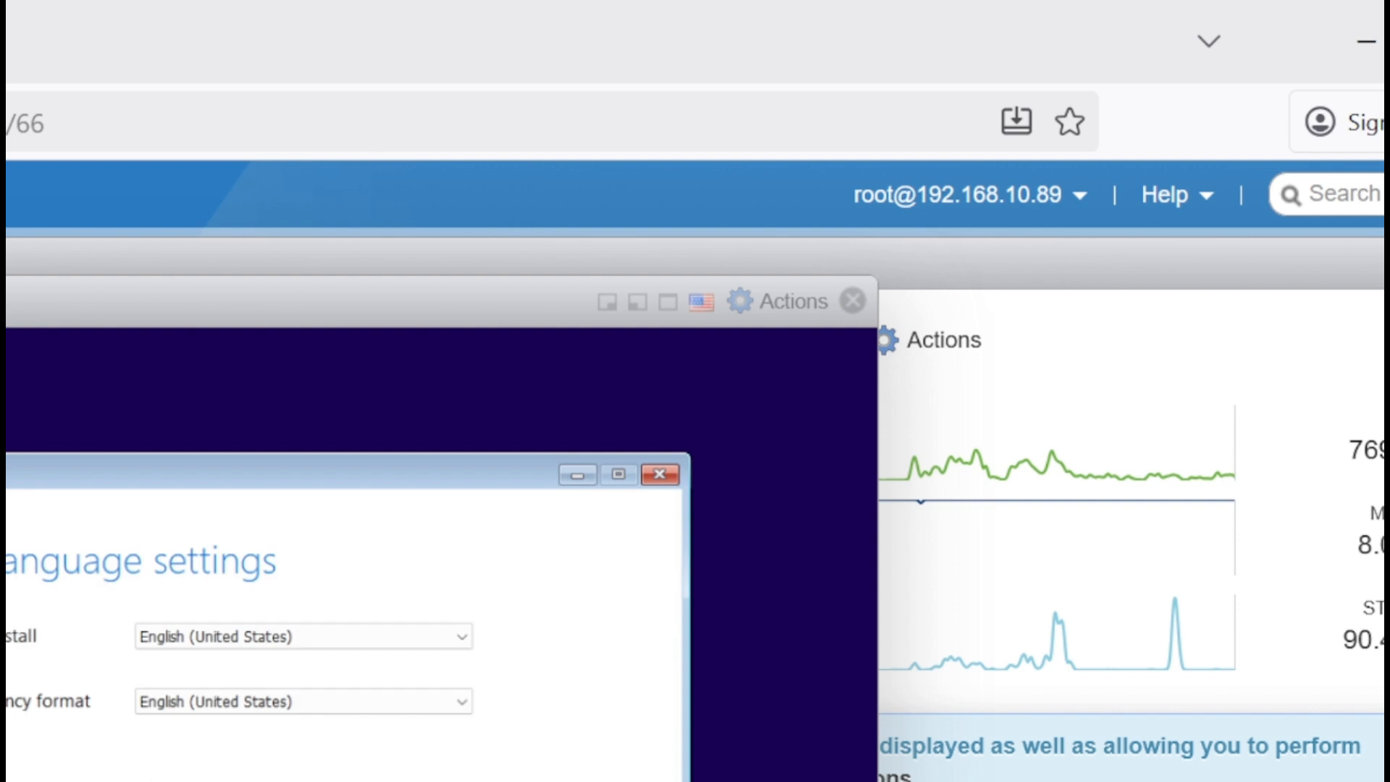
Accept the default language and US keyboard, pick the edition, and format the target partition
{"action": "key", "text": "Return"}
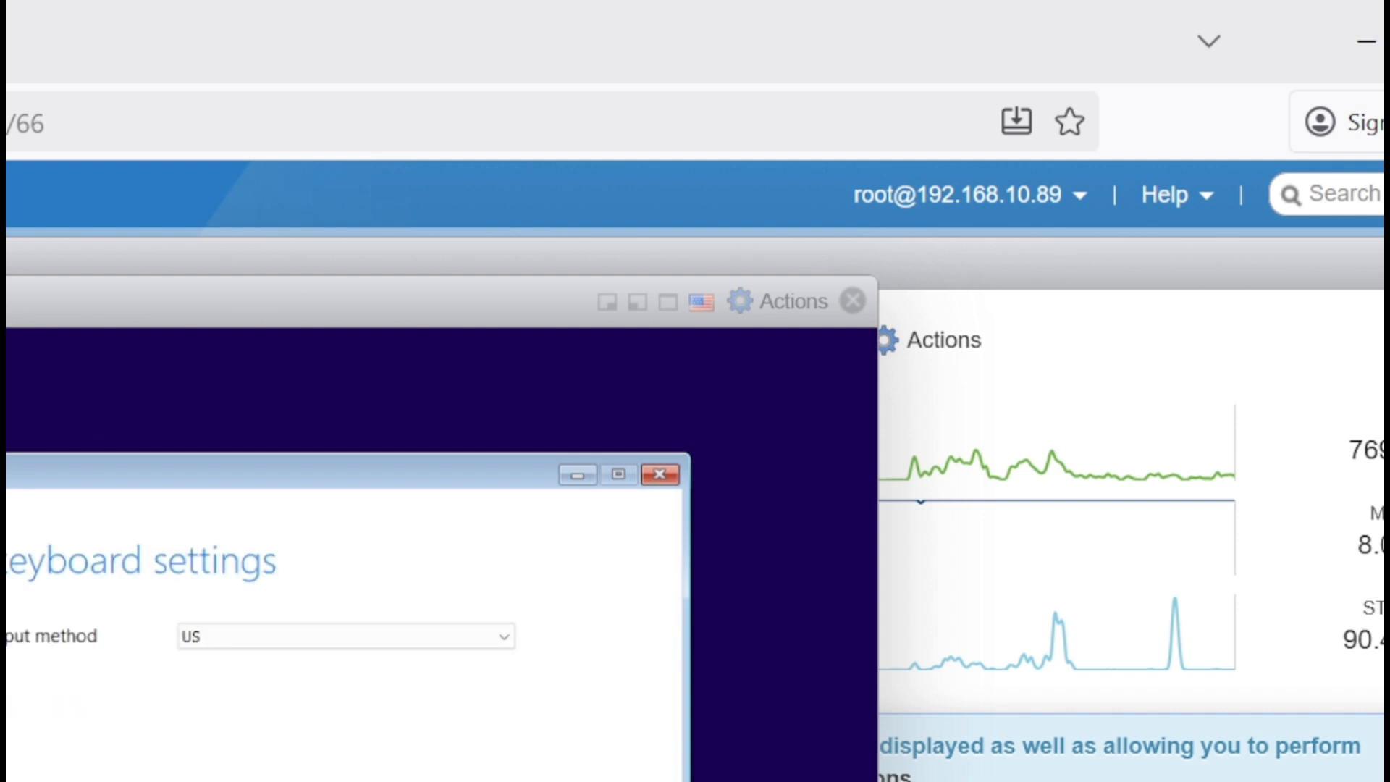
{"action": "key", "text": "Return"}
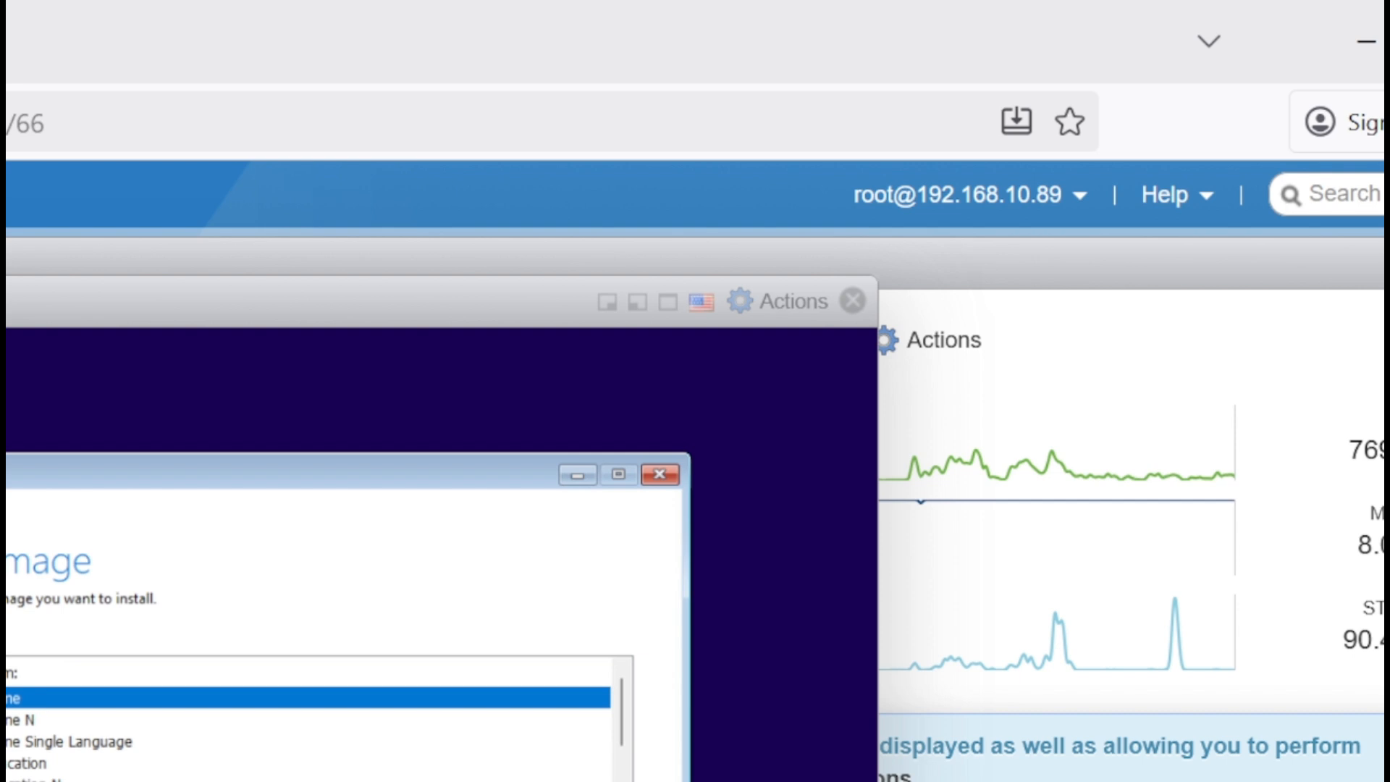
{"action": "left_click", "coordinate": [29, 781]}
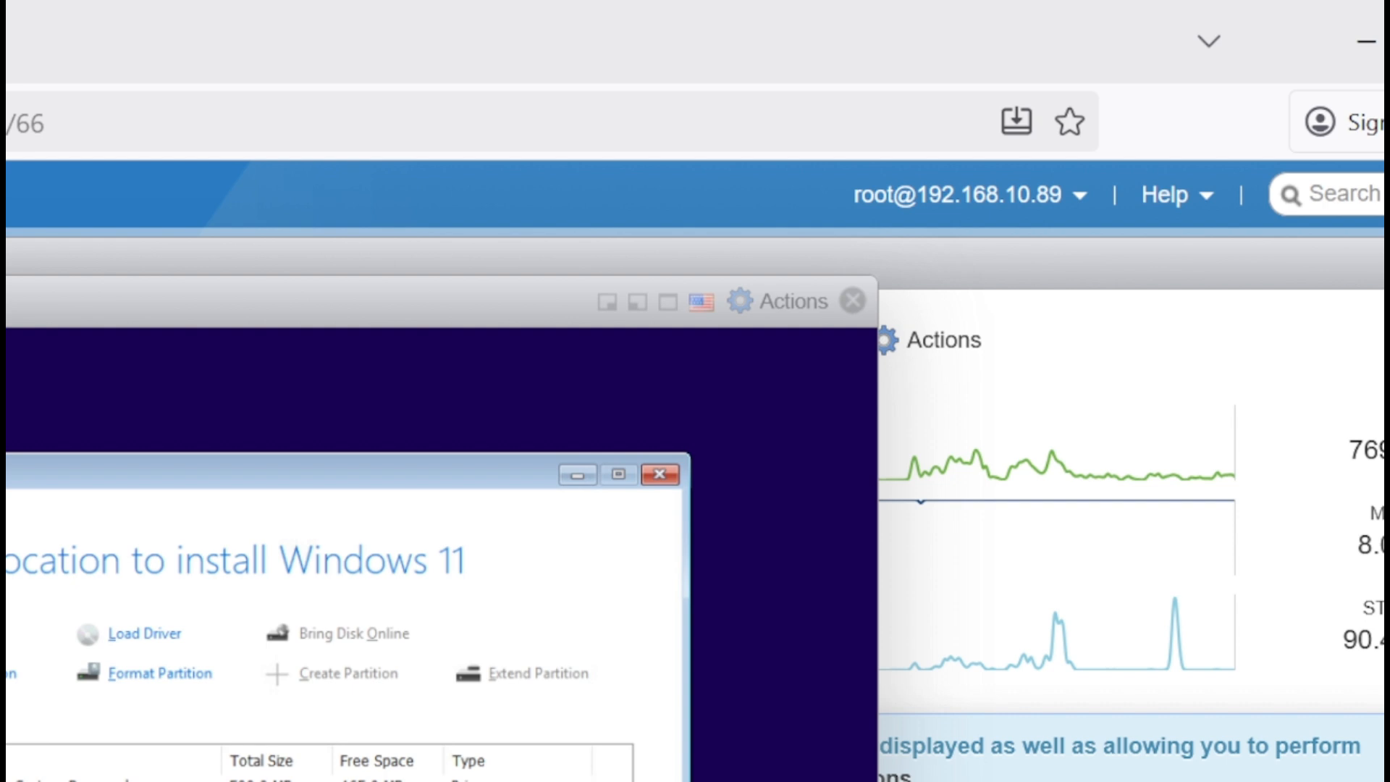
{"action": "left_click", "coordinate": [170, 676]}
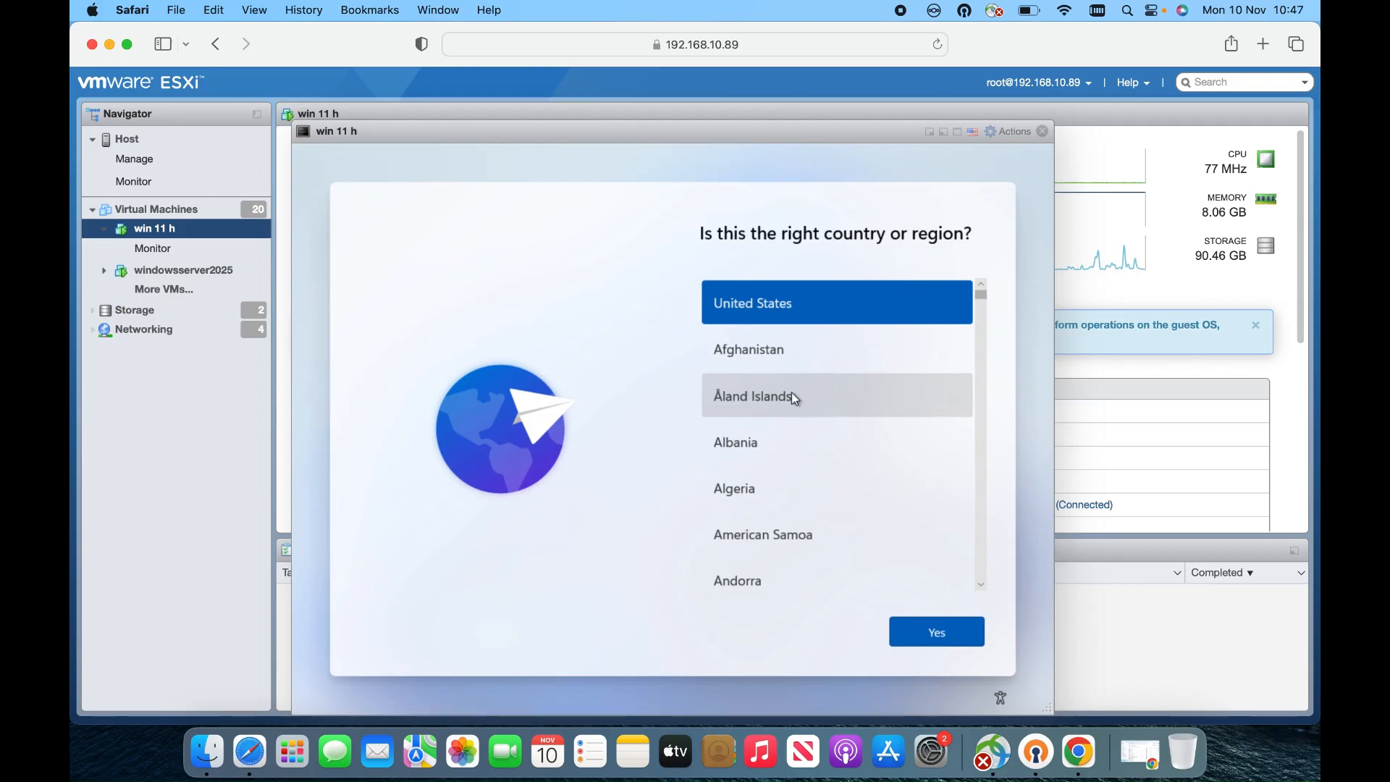
Confirm United States and the US keyboard layout, skipping a second layout
{"action": "left_click", "coordinate": [954, 636]}
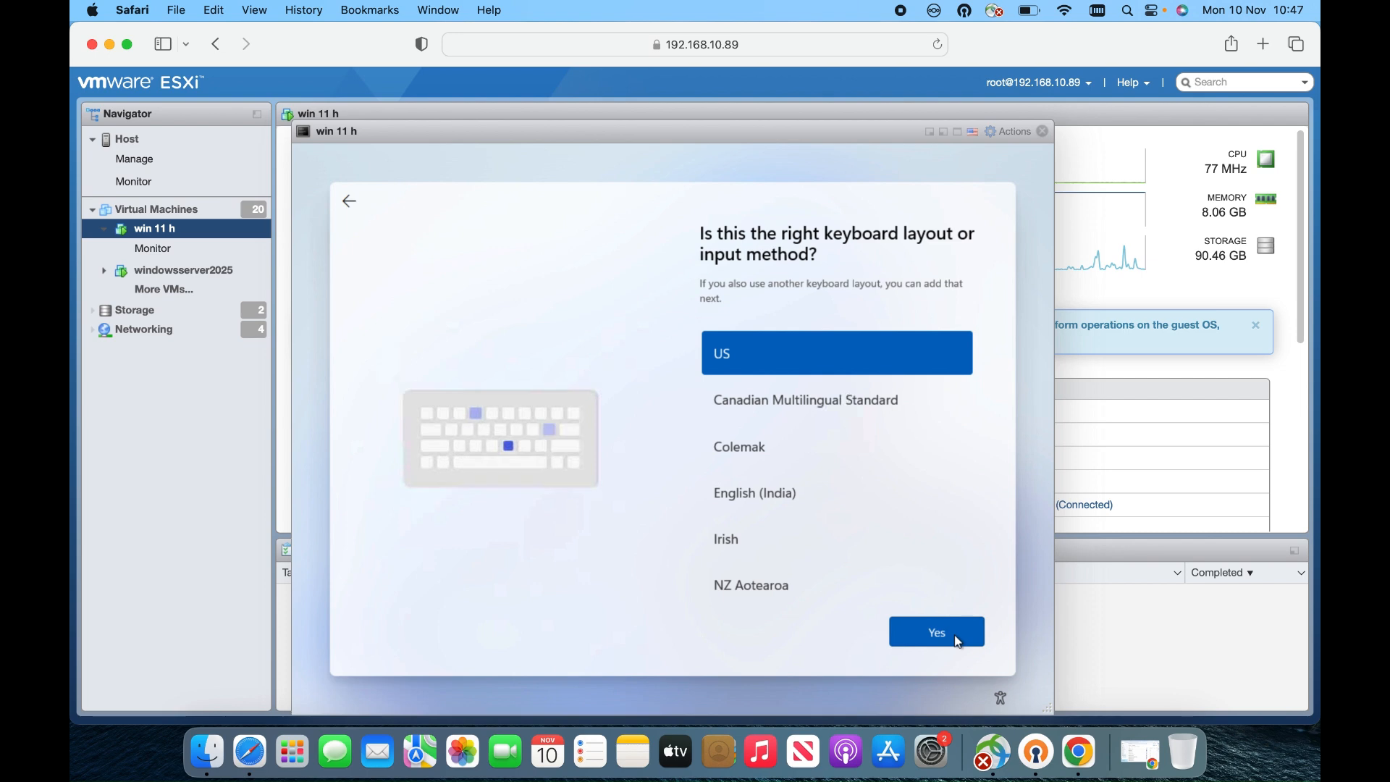
{"action": "left_click", "coordinate": [955, 636]}
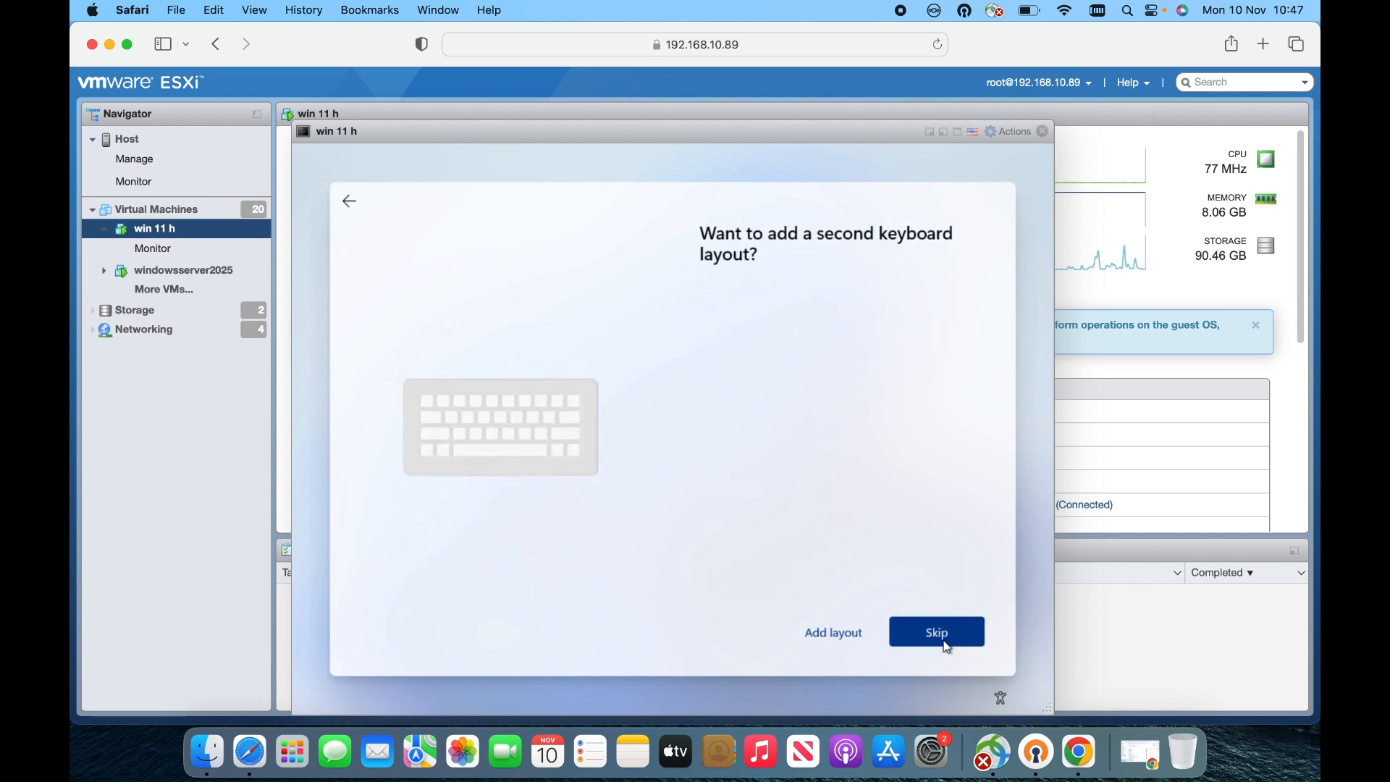
{"action": "left_click", "coordinate": [942, 640]}
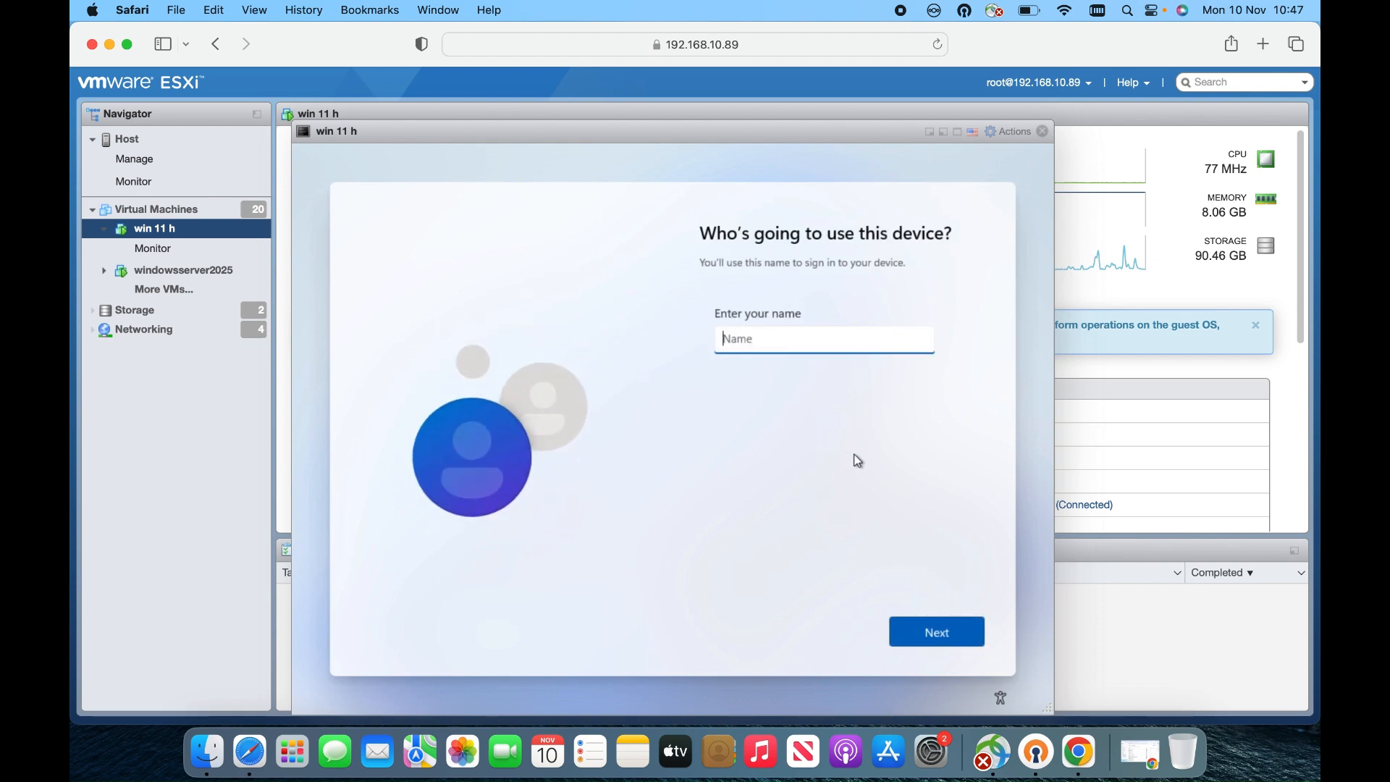
Enter the local account name and set and confirm its password
{"action": "type", "text": "Hidayat"}
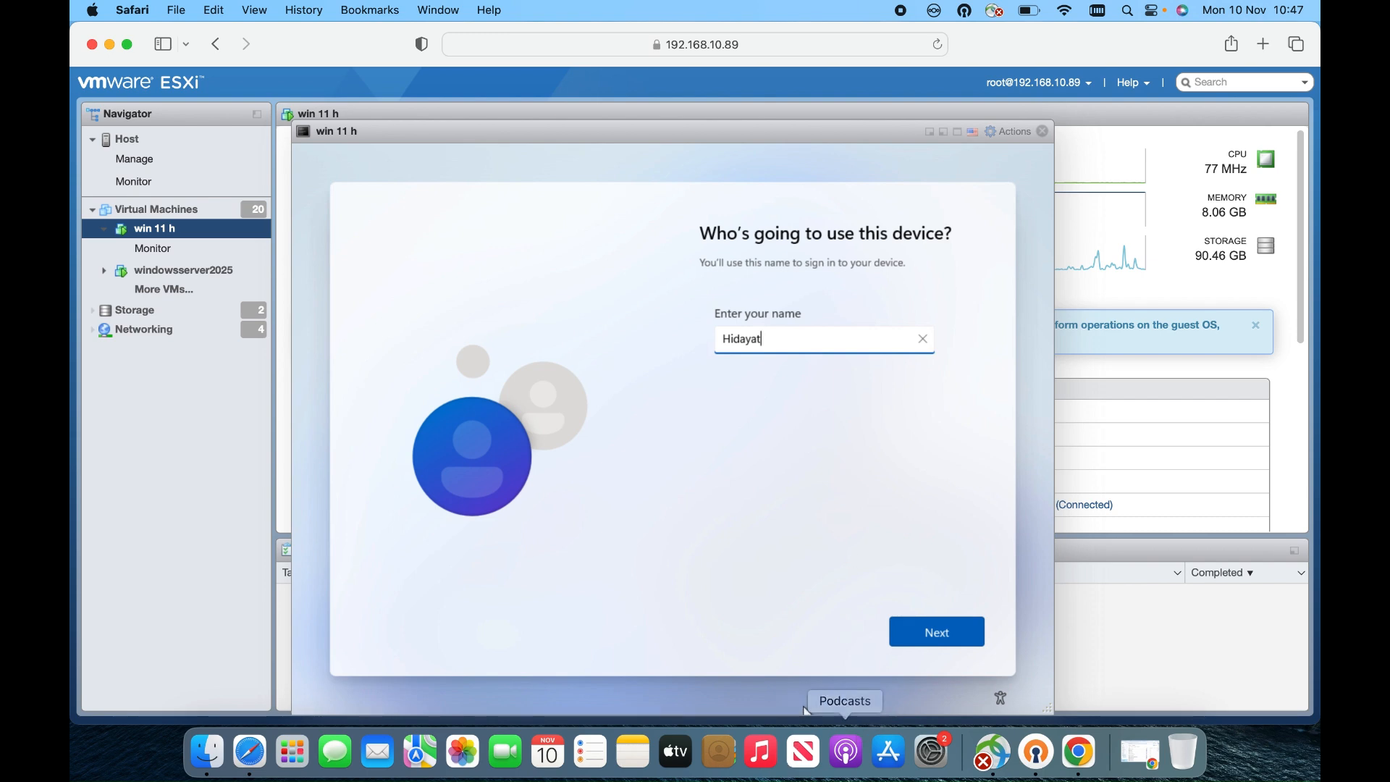
{"action": "left_click", "coordinate": [897, 641]}
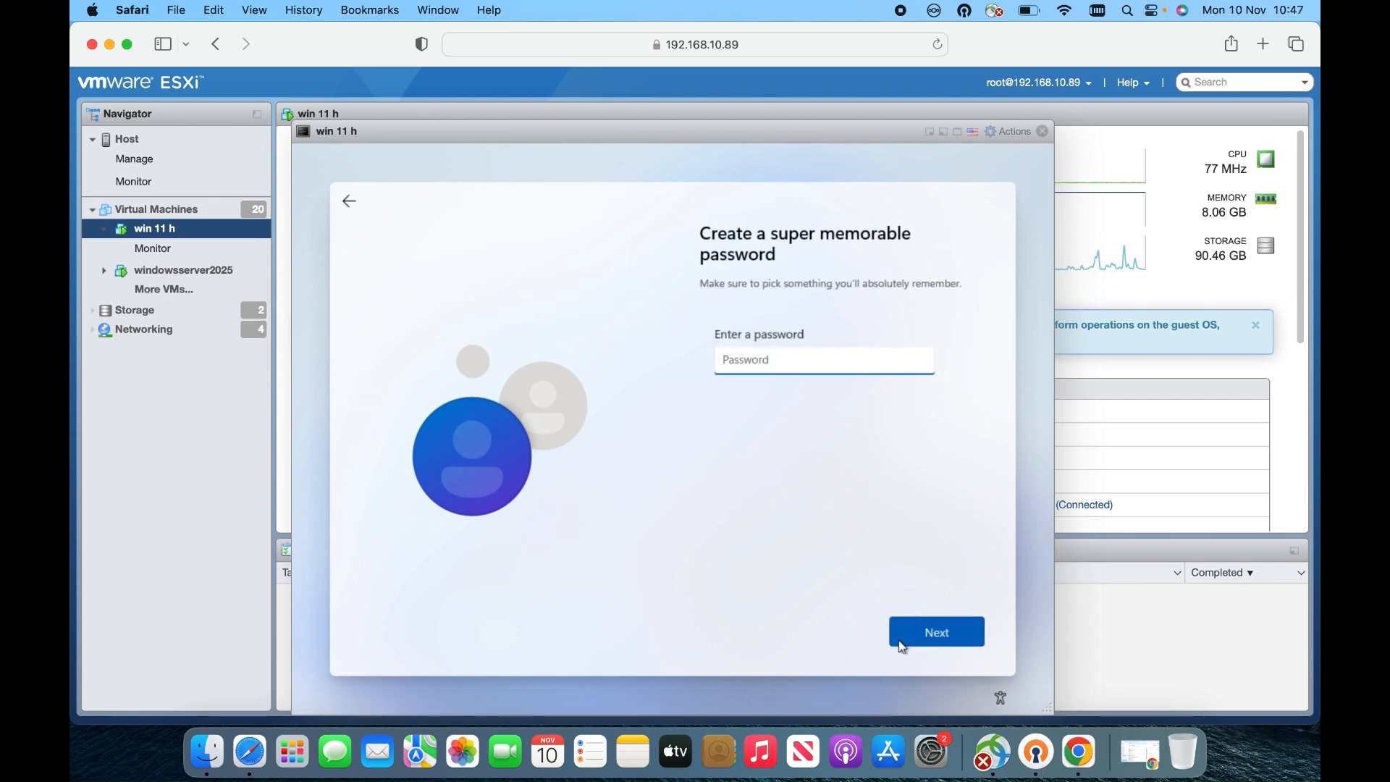
{"action": "type", "text": "••••••••••••"}
{"action": "key", "text": "Tab"}
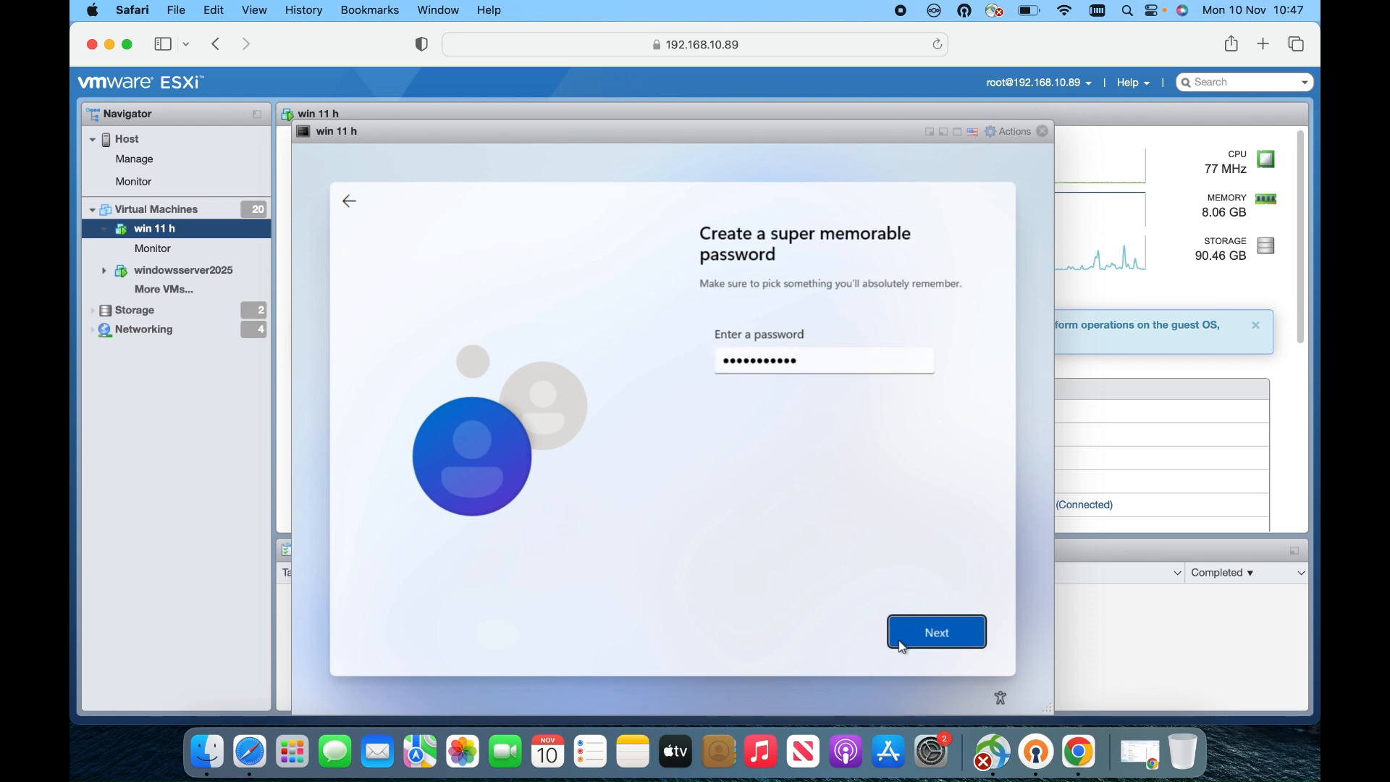
{"action": "left_click", "coordinate": [900, 645]}
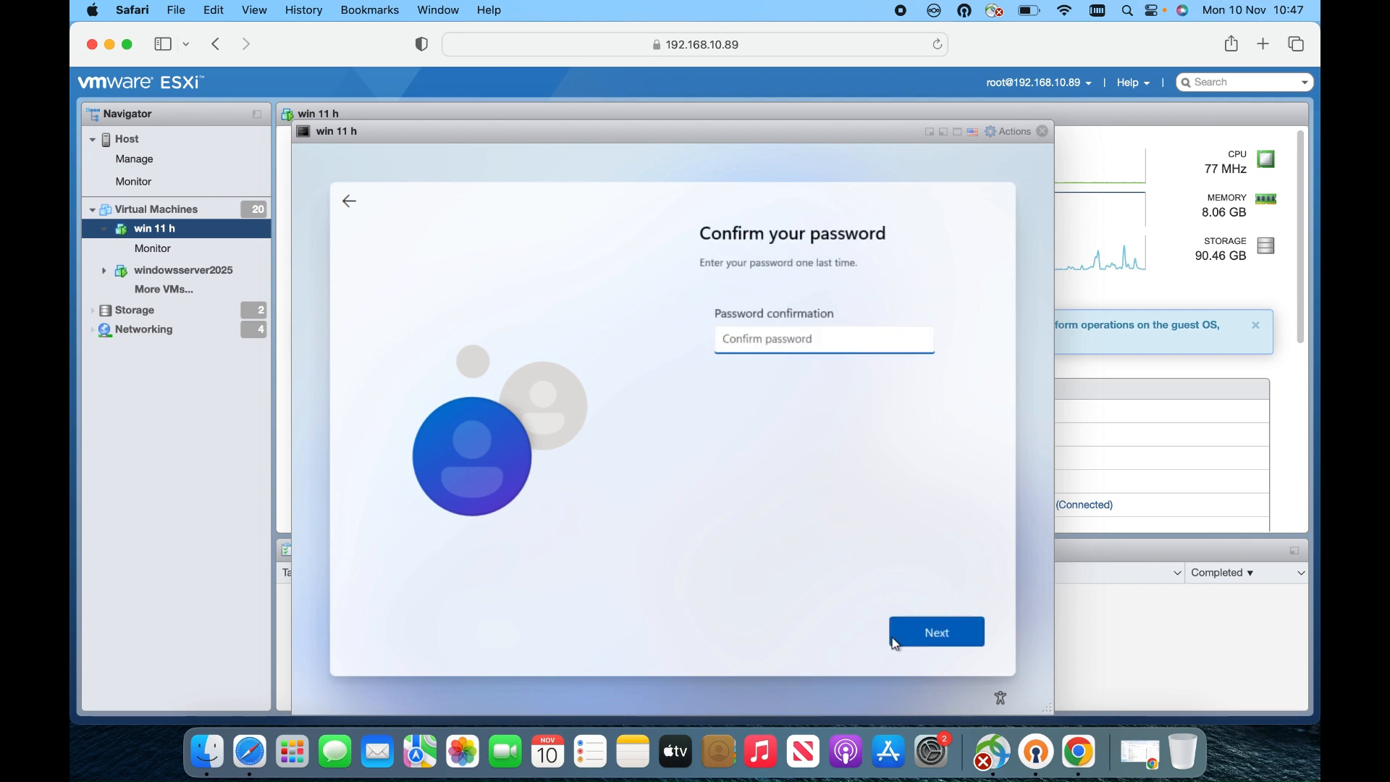
{"action": "type", "text": "••••••••••••"}
{"action": "left_click", "coordinate": [895, 644]}
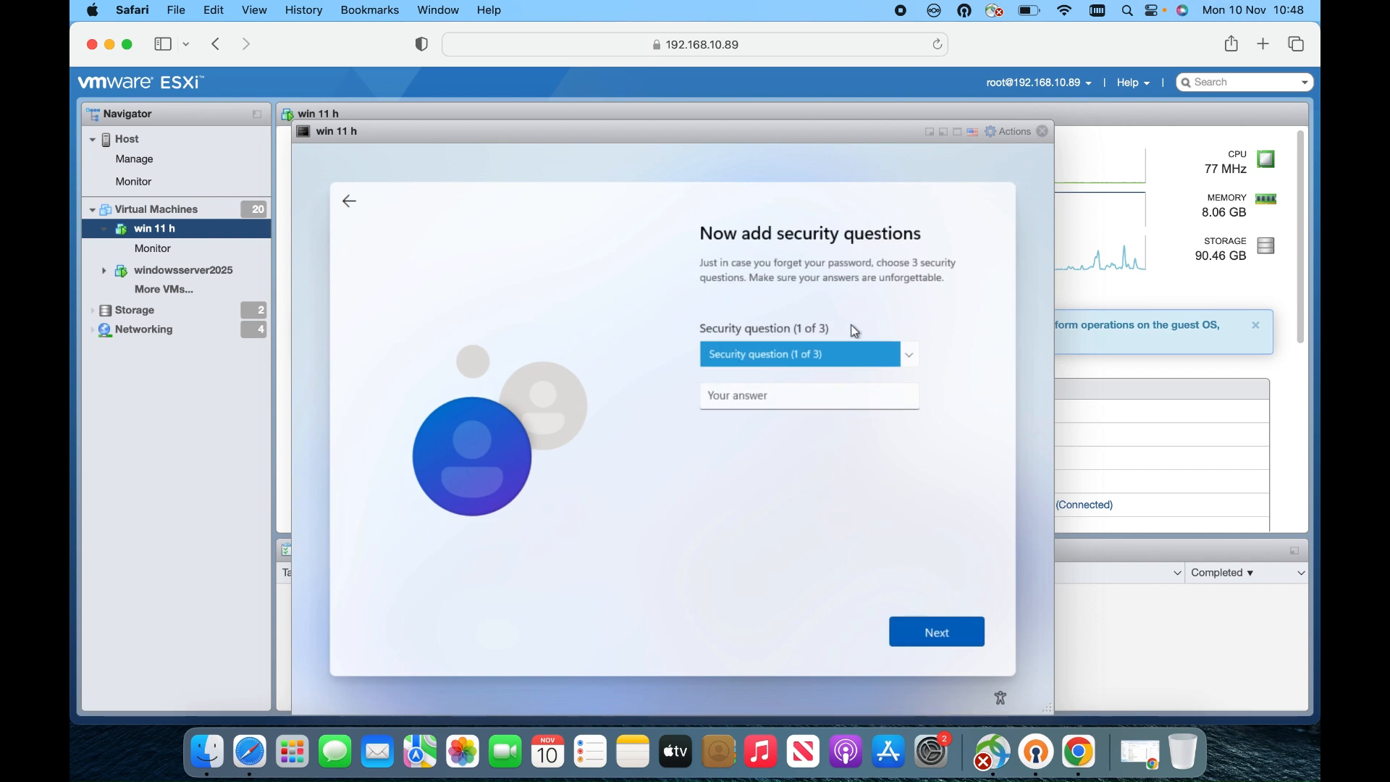
{"action": "left_click", "coordinate": [844, 350]}
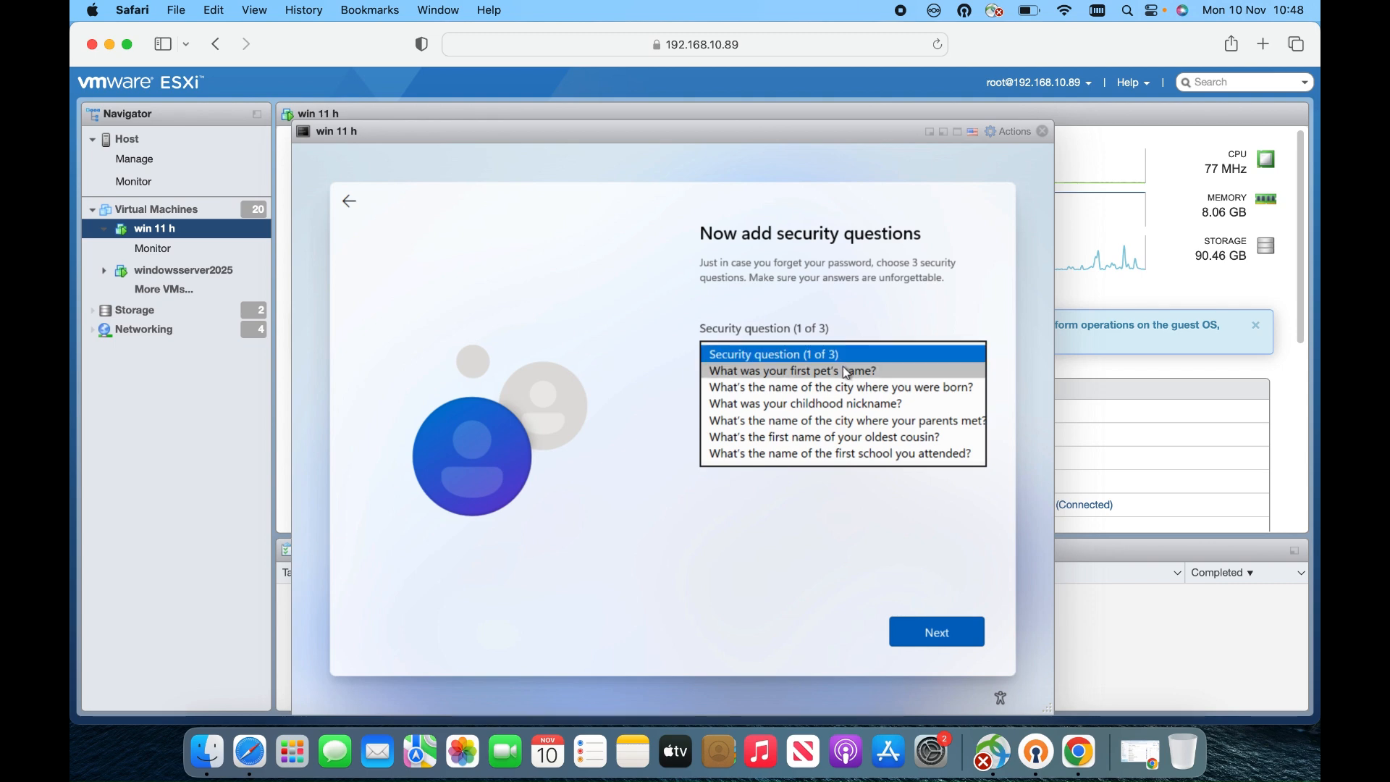
{"action": "left_click", "coordinate": [842, 366]}
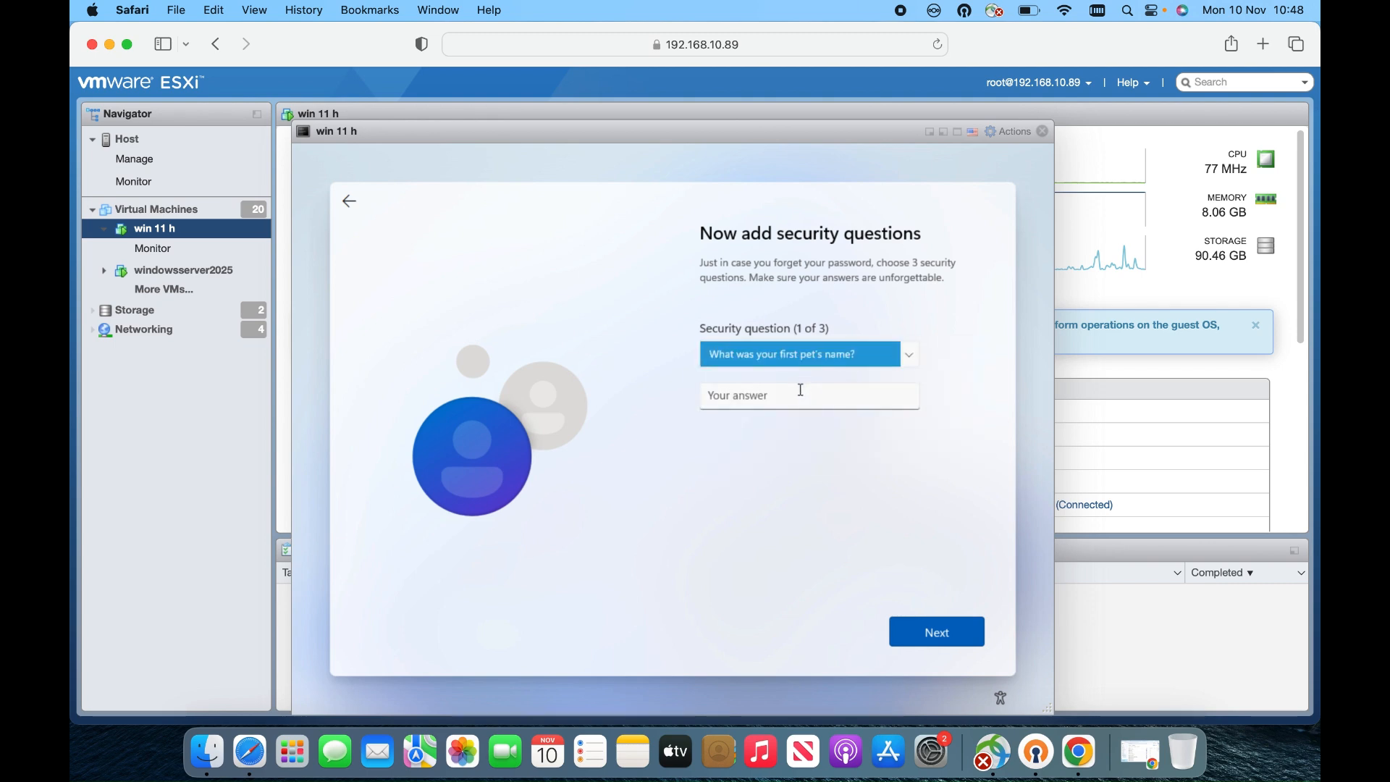
{"action": "left_click", "coordinate": [799, 392]}
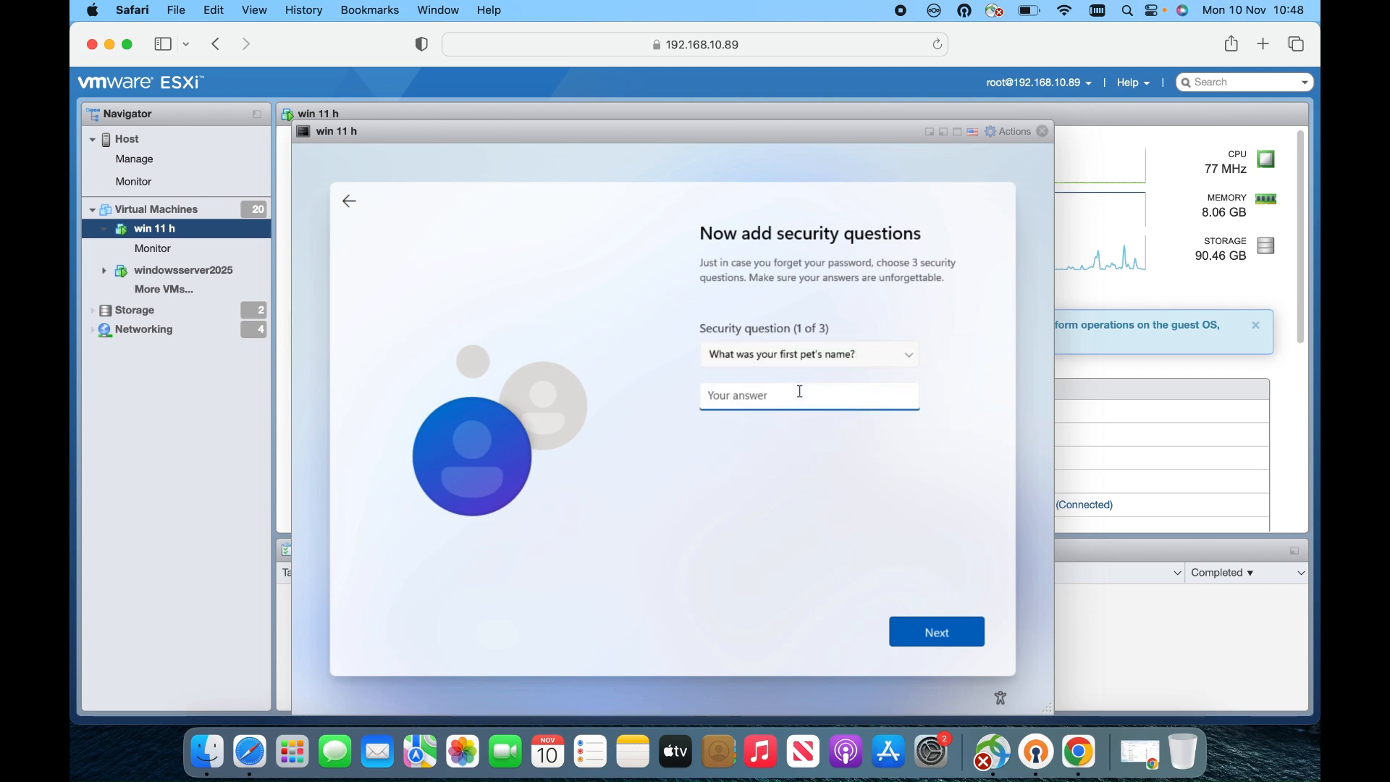
{"action": "type", "text": "aa"}
{"action": "left_click", "coordinate": [907, 620]}
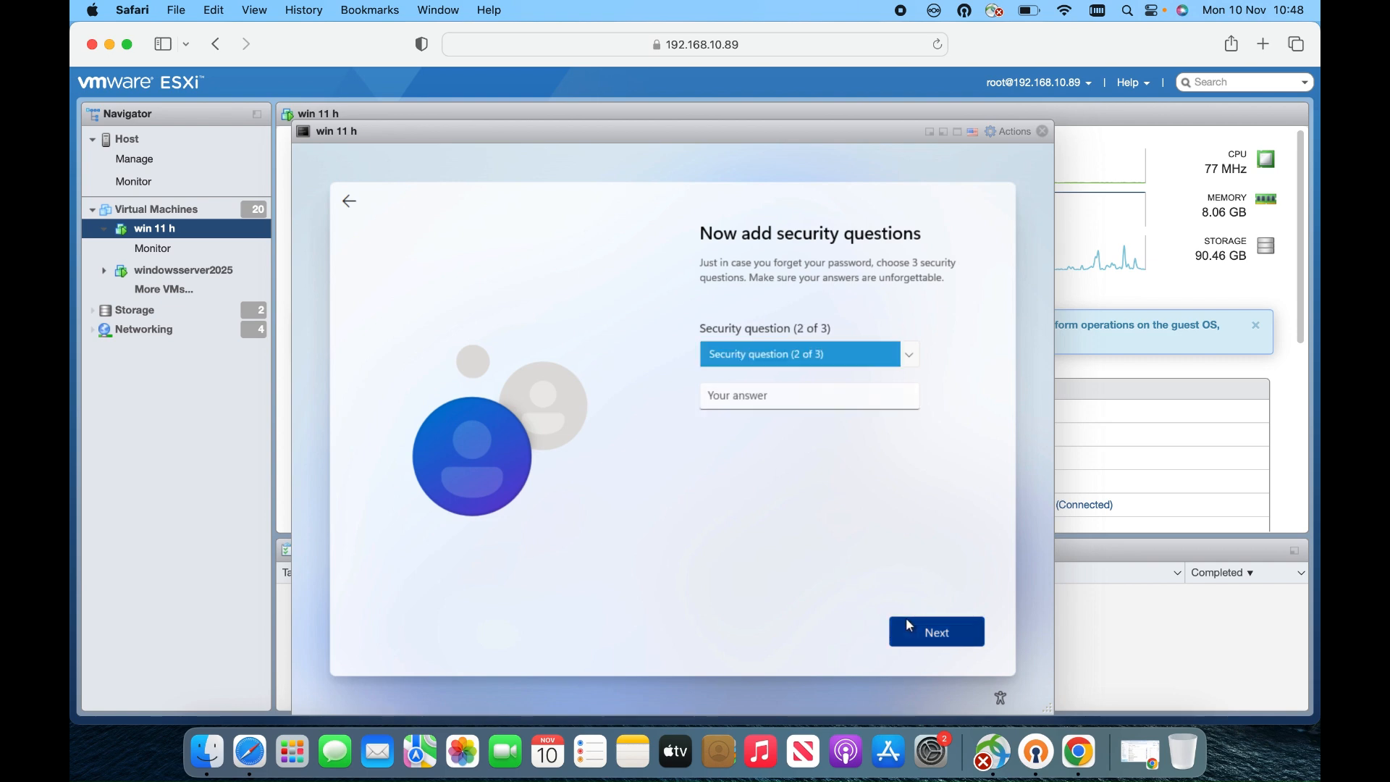
{"action": "left_click", "coordinate": [820, 354]}
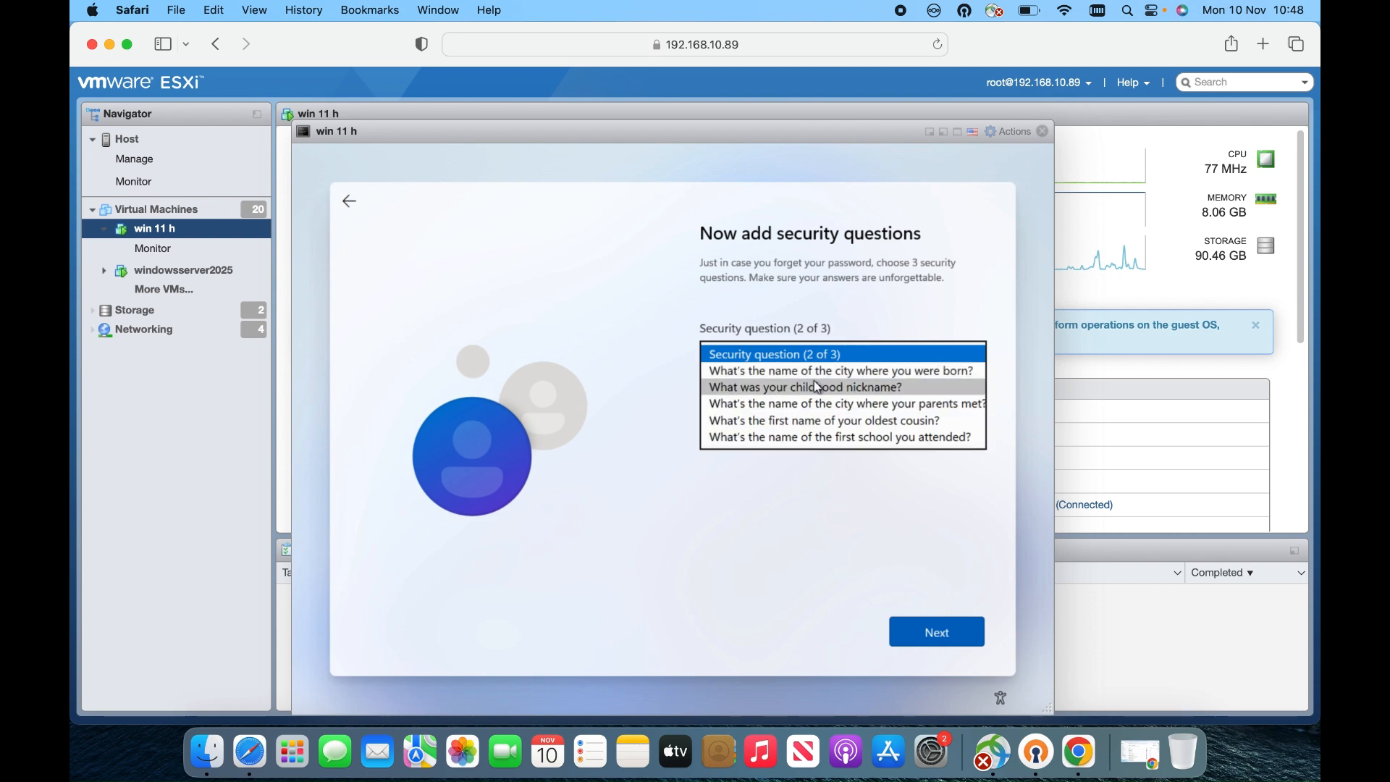
{"action": "left_click", "coordinate": [814, 380]}
{"action": "left_click", "coordinate": [789, 399]}
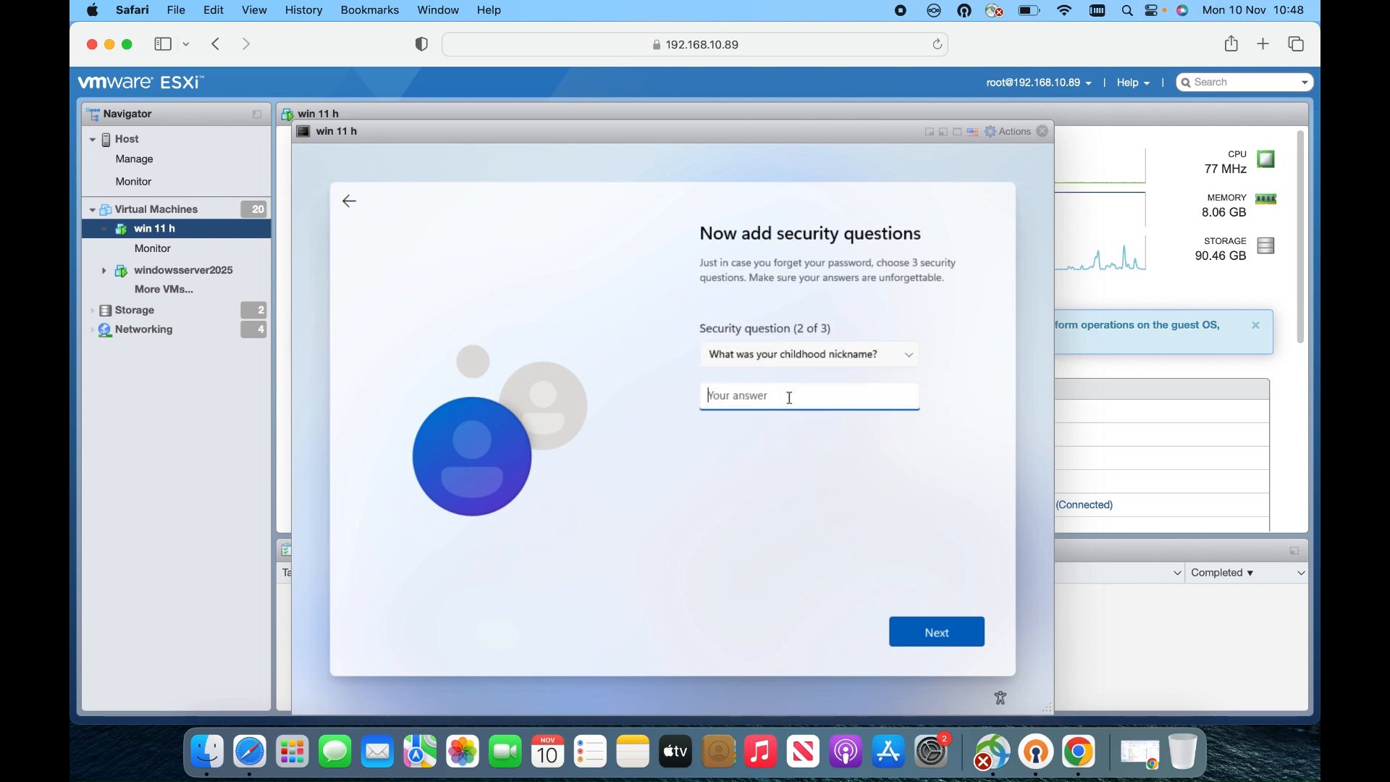
{"action": "type", "text": "aa"}
{"action": "left_click", "coordinate": [909, 628]}
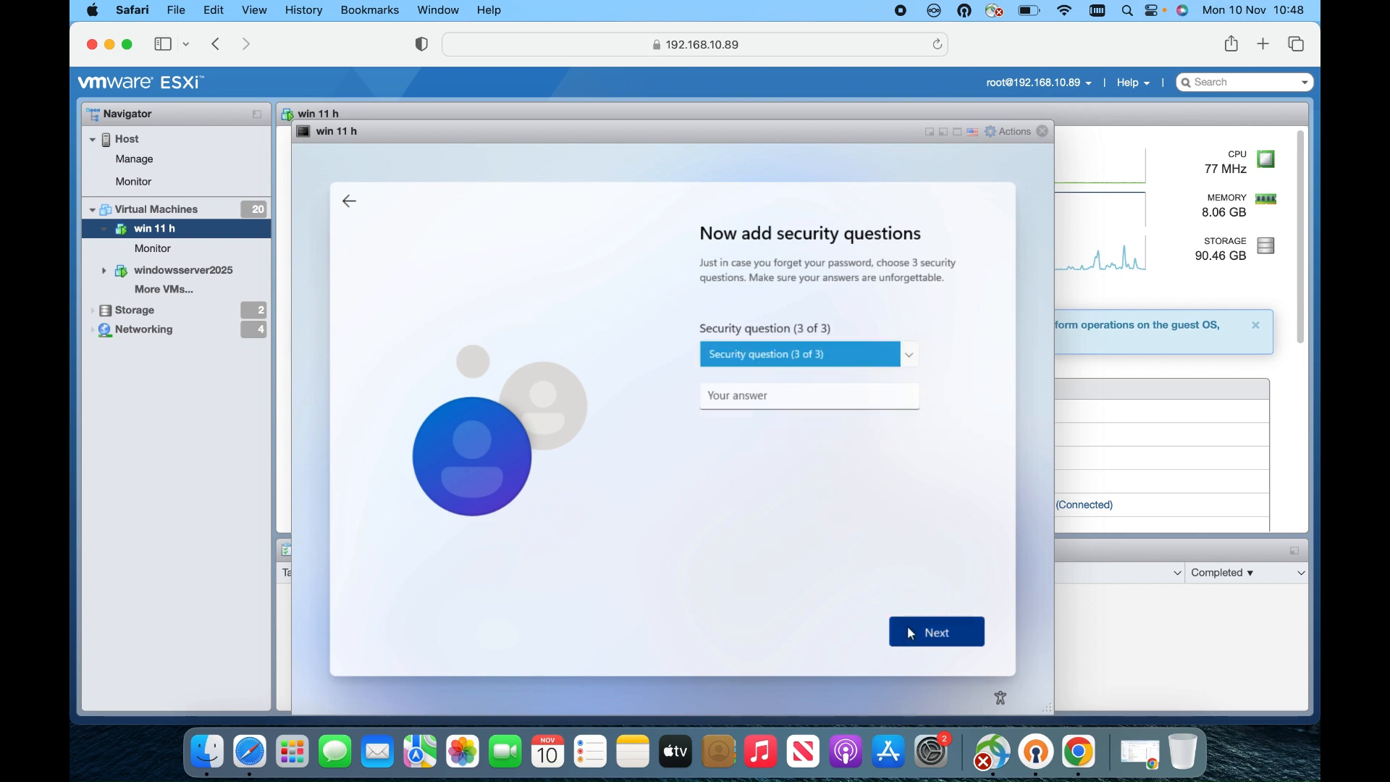
Choose the city-where-parents-met question third, answer 'aa', and continue setup
{"action": "left_click", "coordinate": [794, 354]}
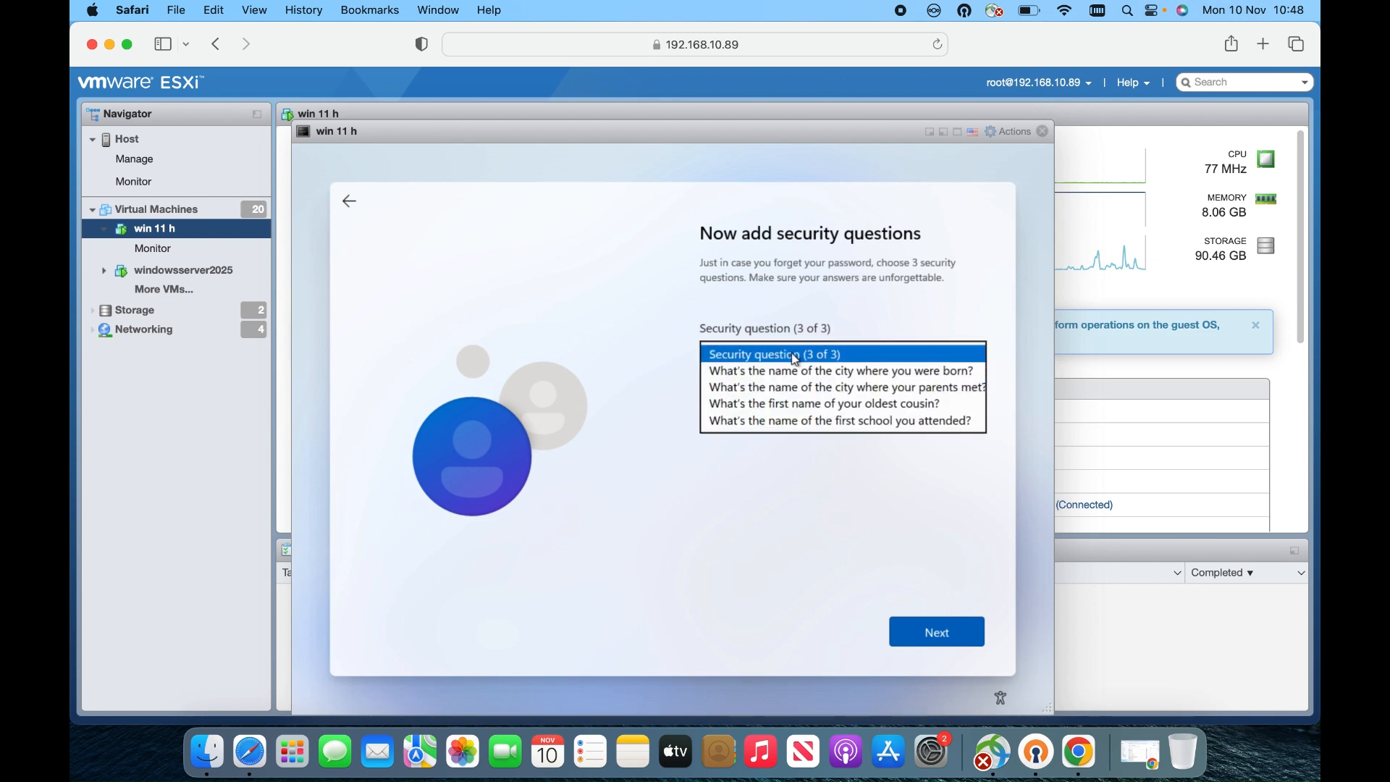
{"action": "left_click", "coordinate": [792, 384]}
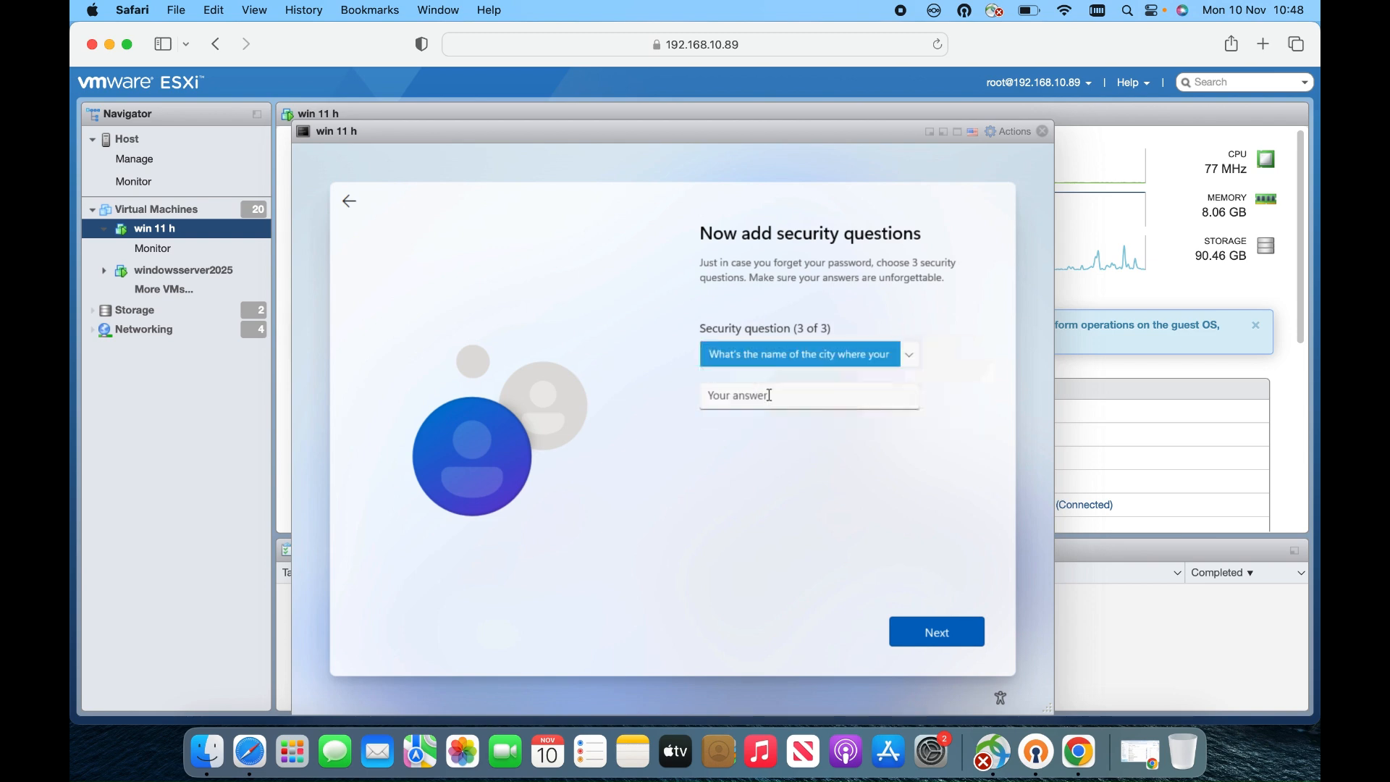
{"action": "left_click", "coordinate": [766, 395]}
{"action": "type", "text": "aa"}
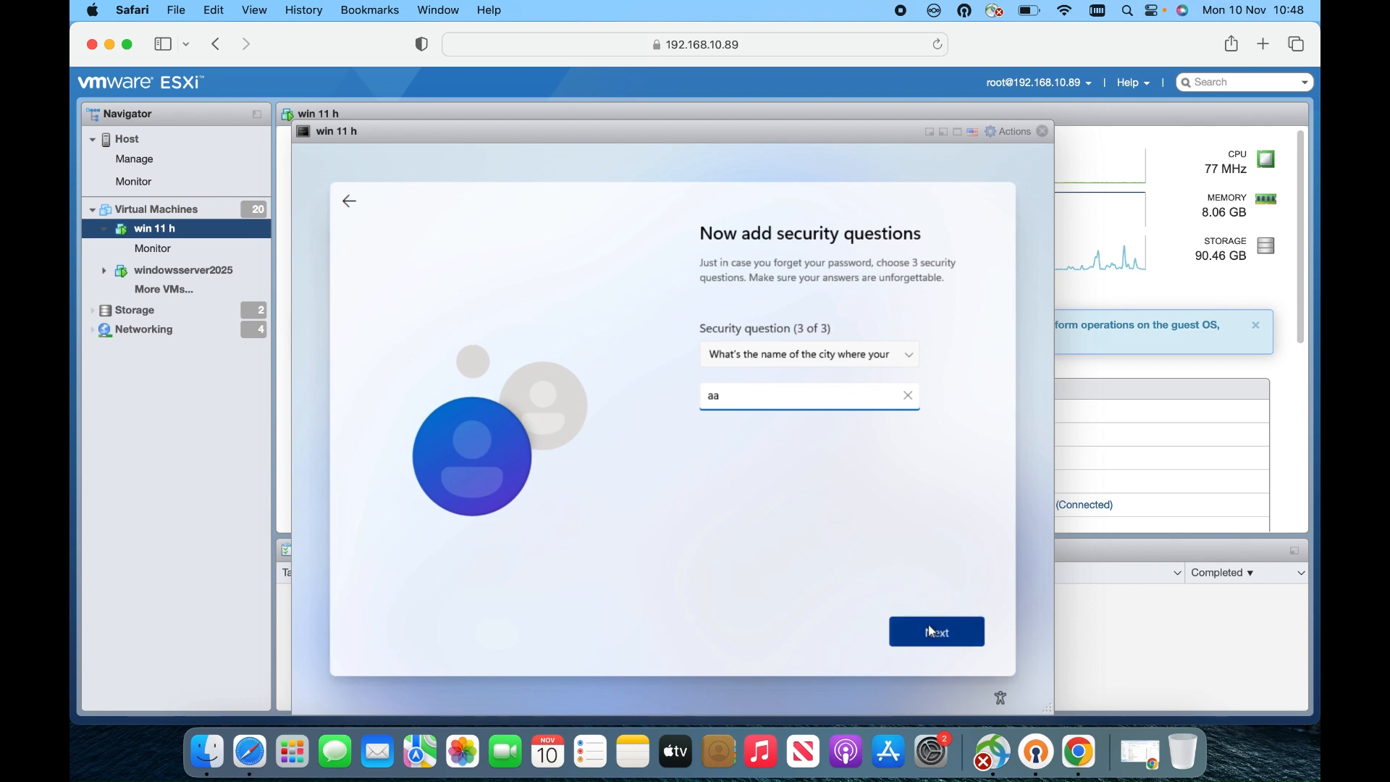
{"action": "left_click", "coordinate": [939, 643]}
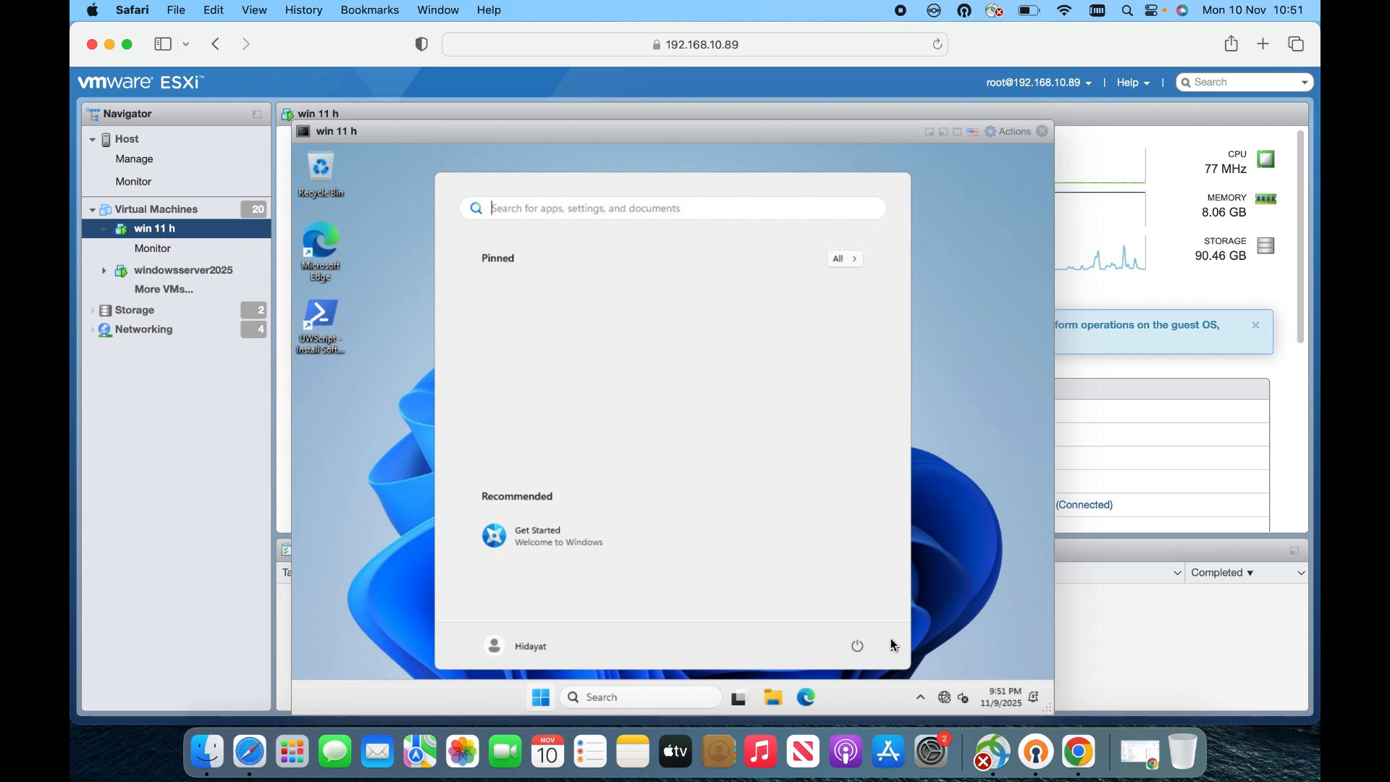
Close the Start menu so the User Account Customization window appears showing Defender and UAC disabled
{"action": "left_click", "coordinate": [984, 449]}
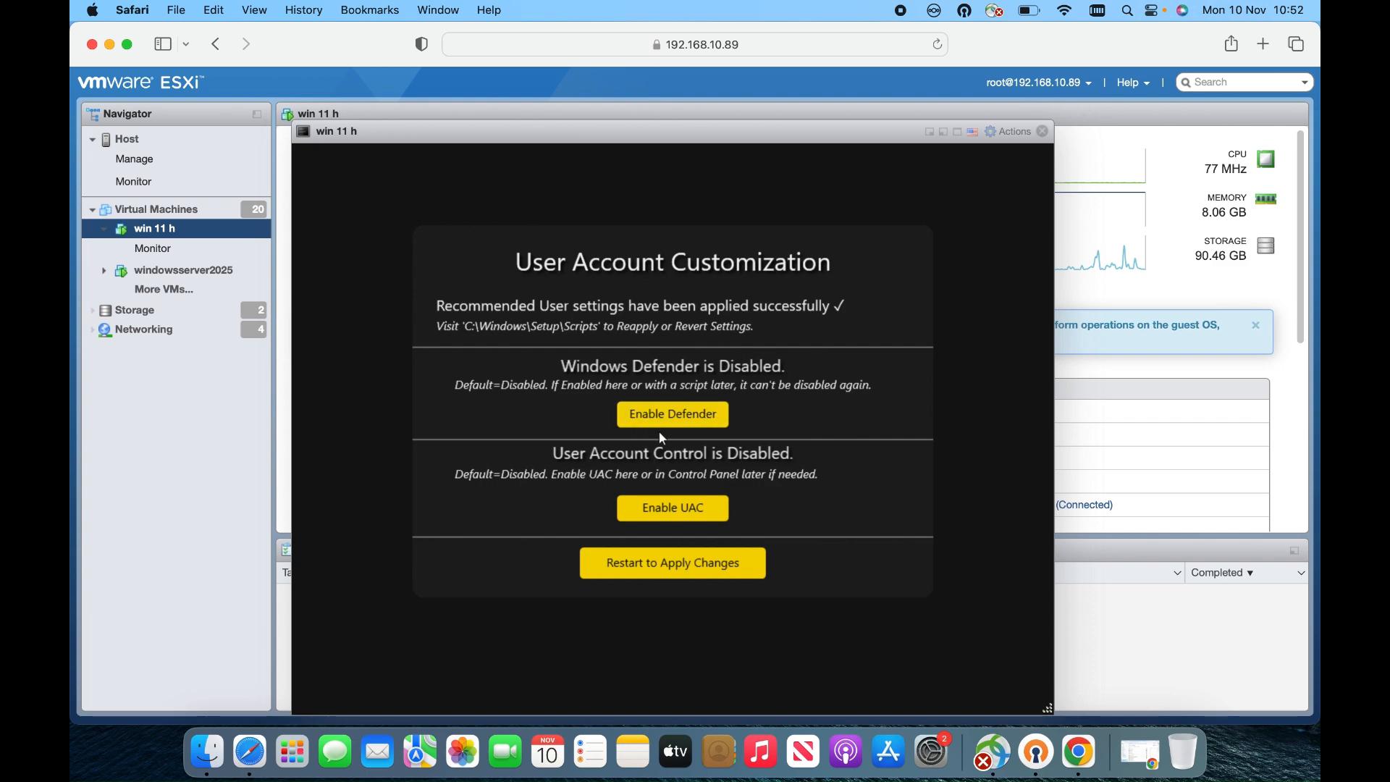
Enable UAC, acknowledge the success message, and restart Windows to apply the change
{"action": "left_click", "coordinate": [679, 511]}
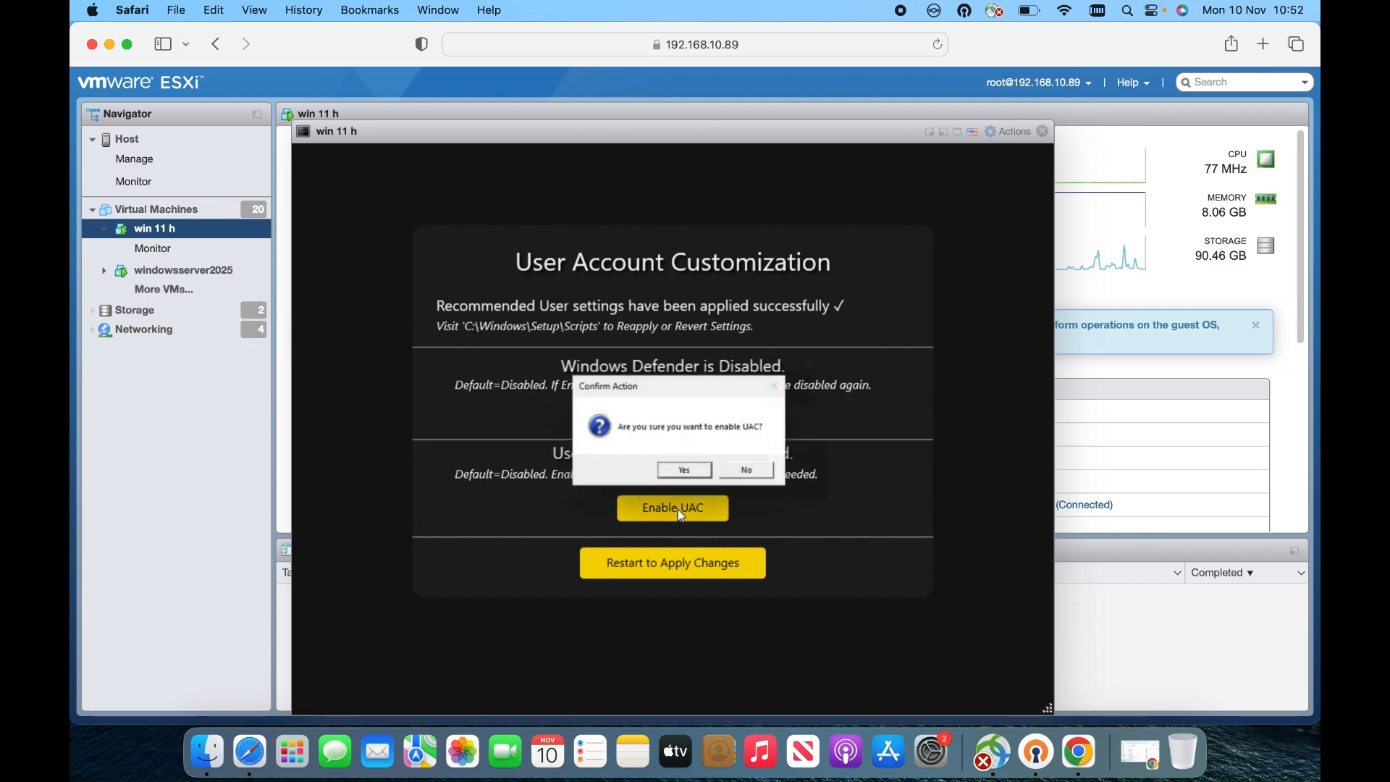
{"action": "left_click", "coordinate": [689, 472]}
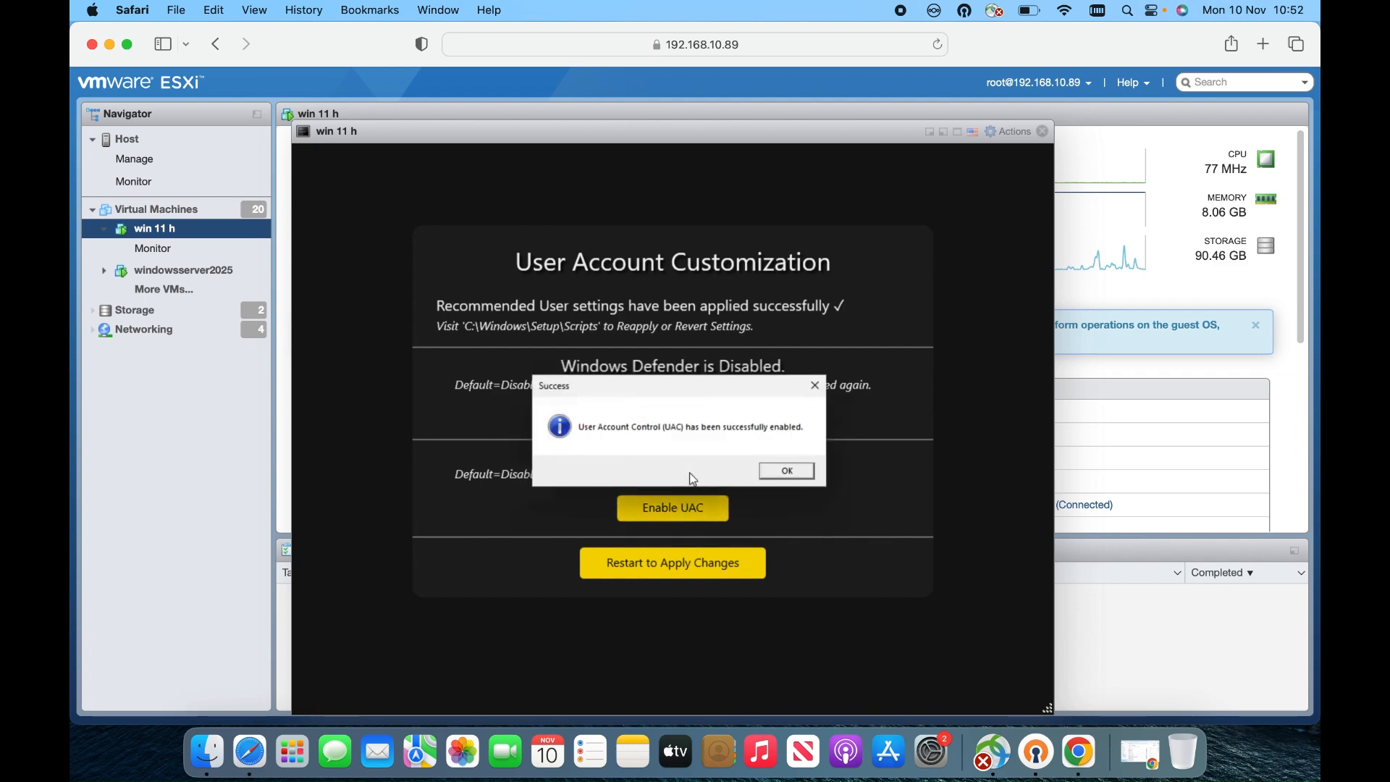
{"action": "left_click", "coordinate": [777, 472]}
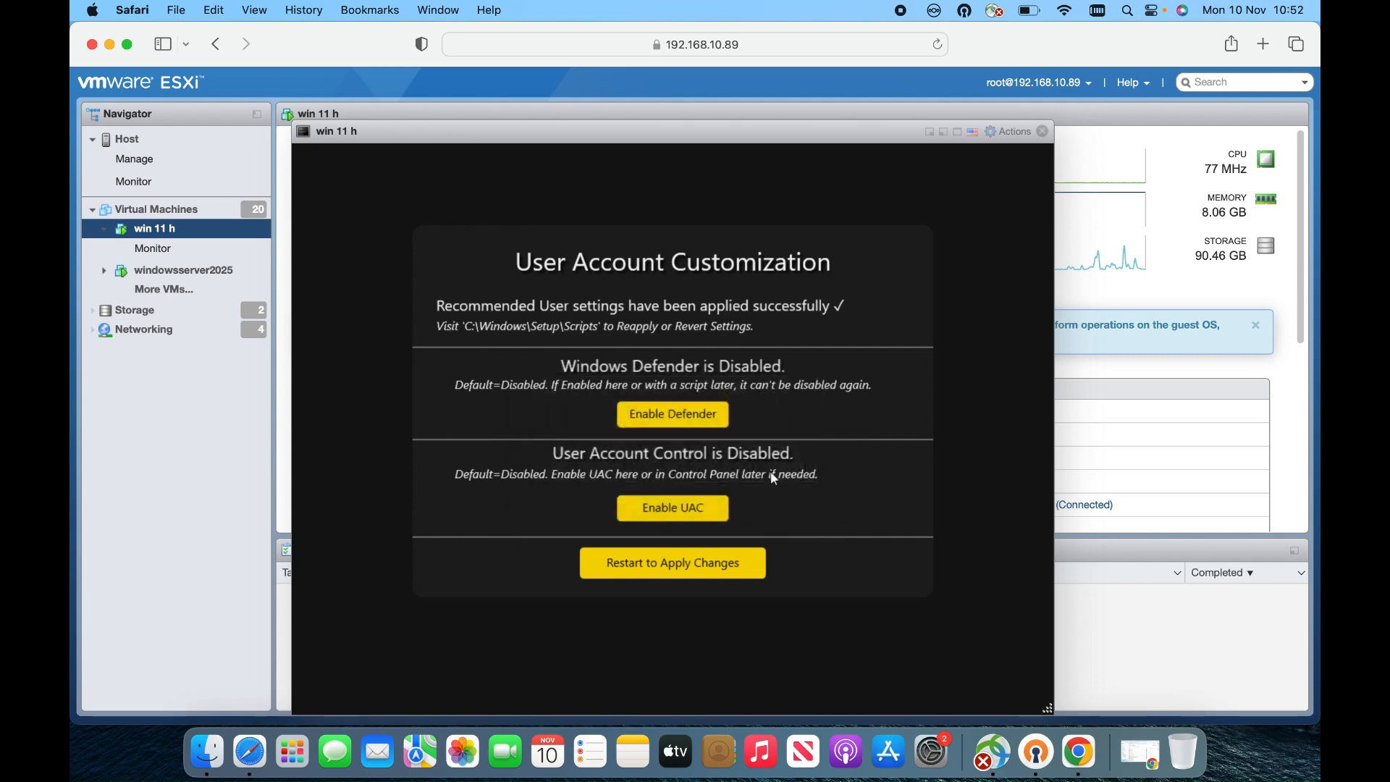
{"action": "left_click", "coordinate": [708, 564]}
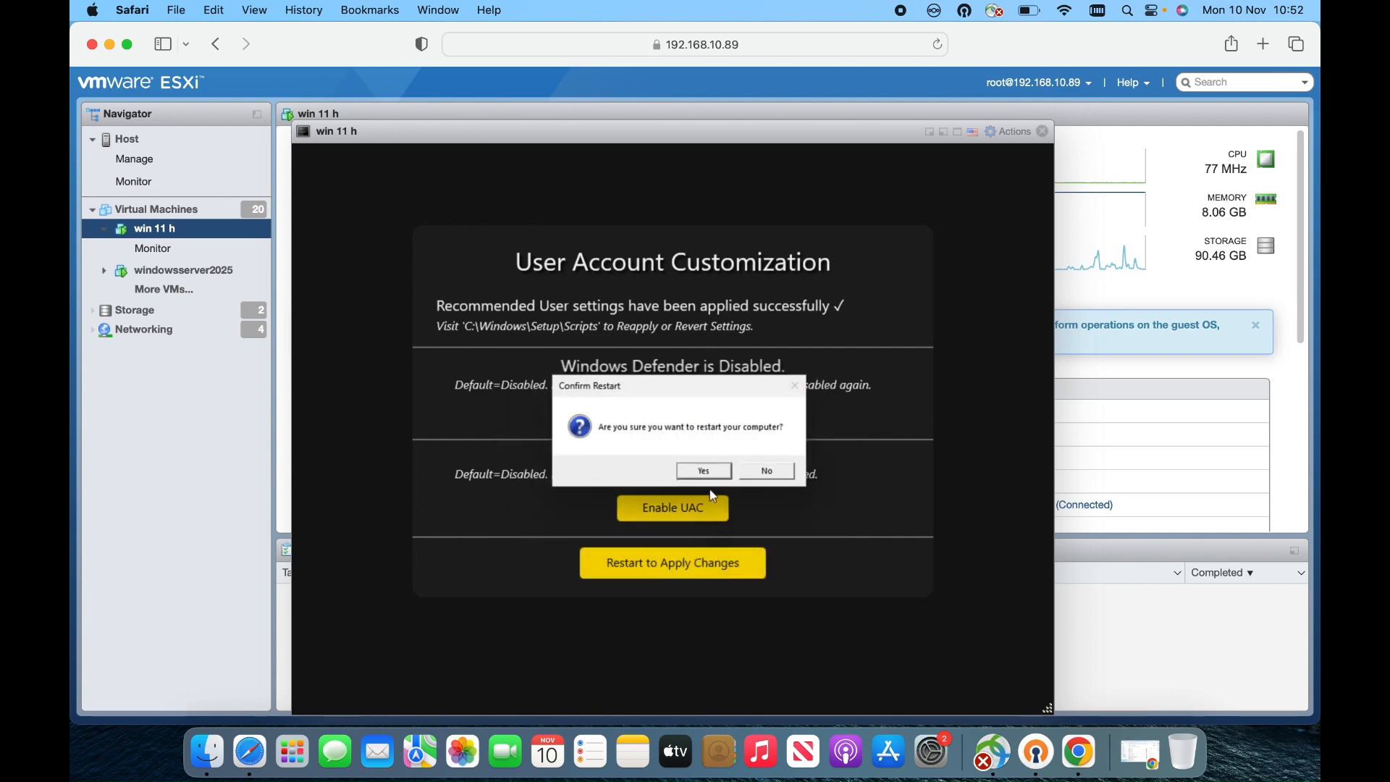
{"action": "left_click", "coordinate": [707, 474]}
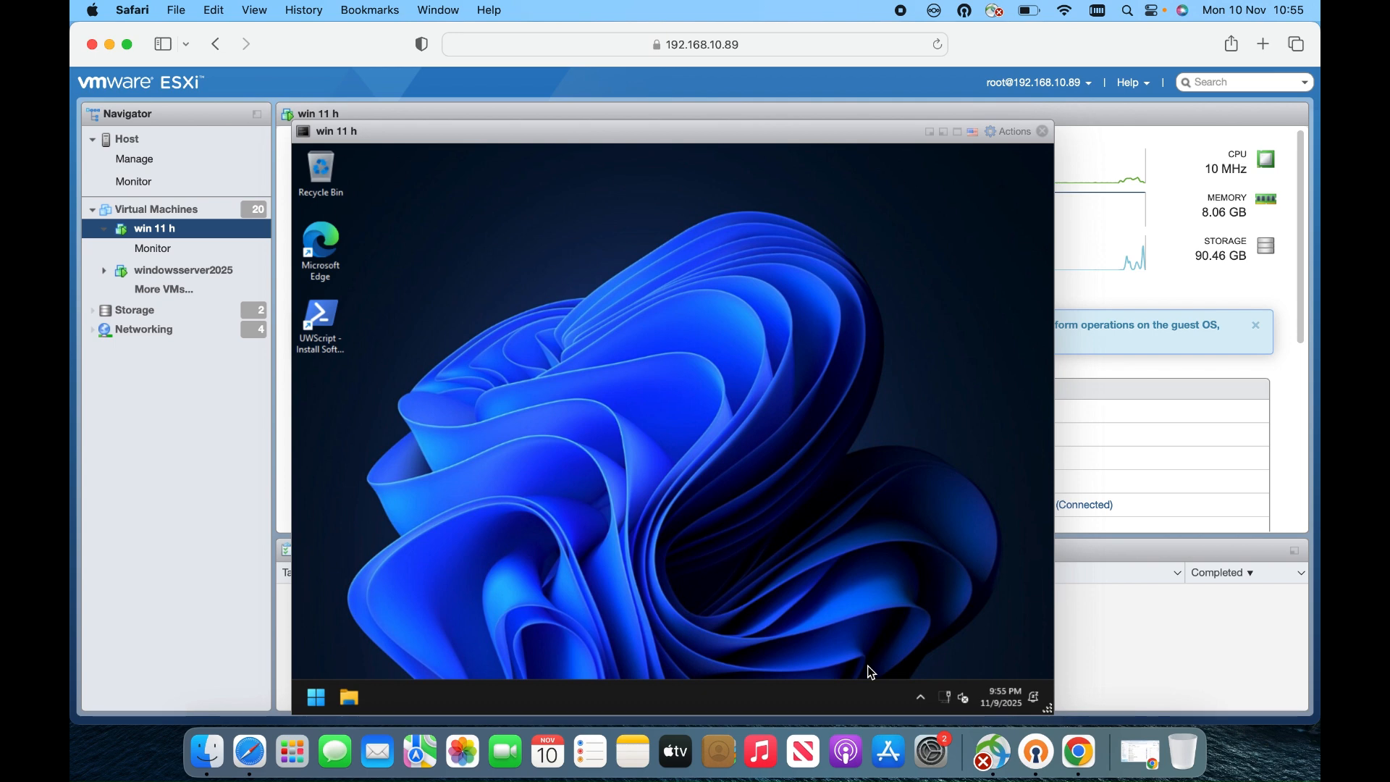
Search the Start menu for 'manage' and launch Computer Management
{"action": "left_click", "coordinate": [316, 697]}
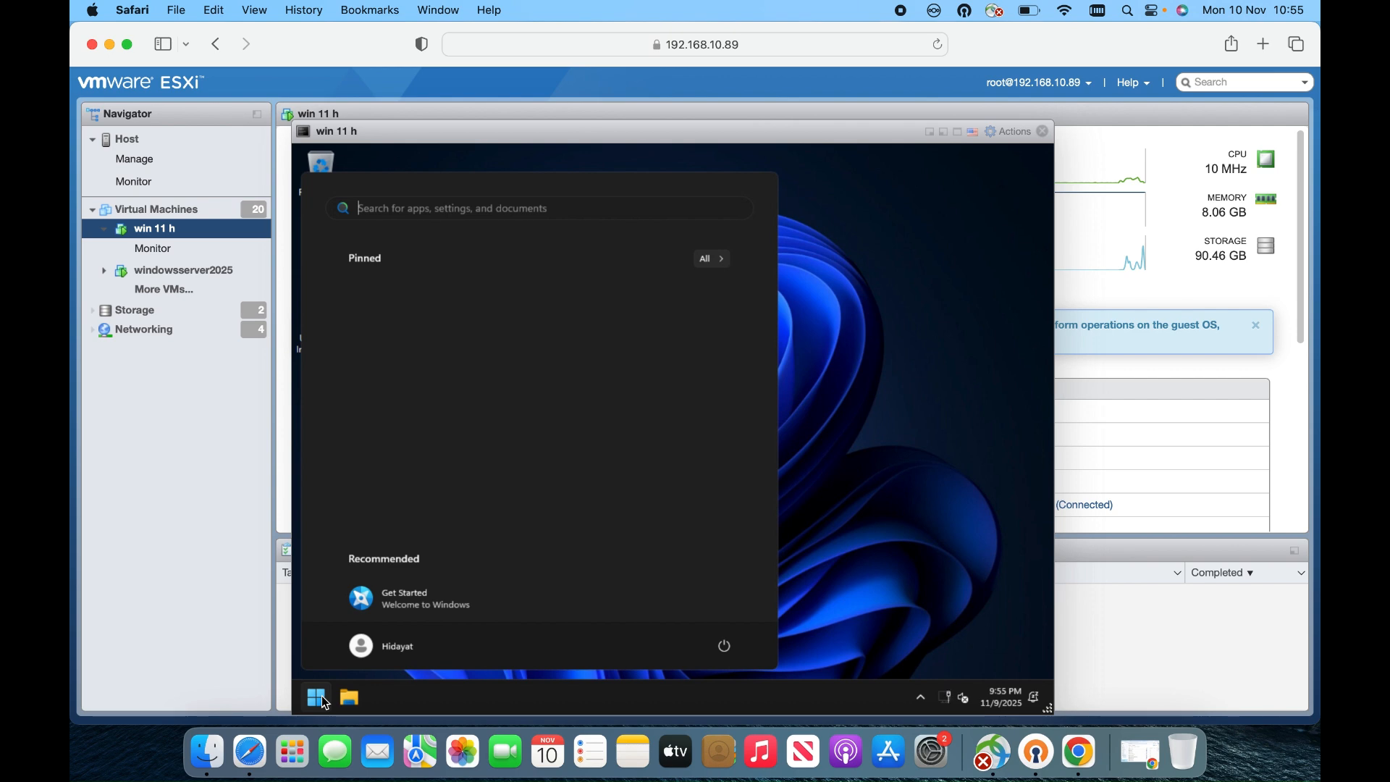
{"action": "type", "text": "col"}
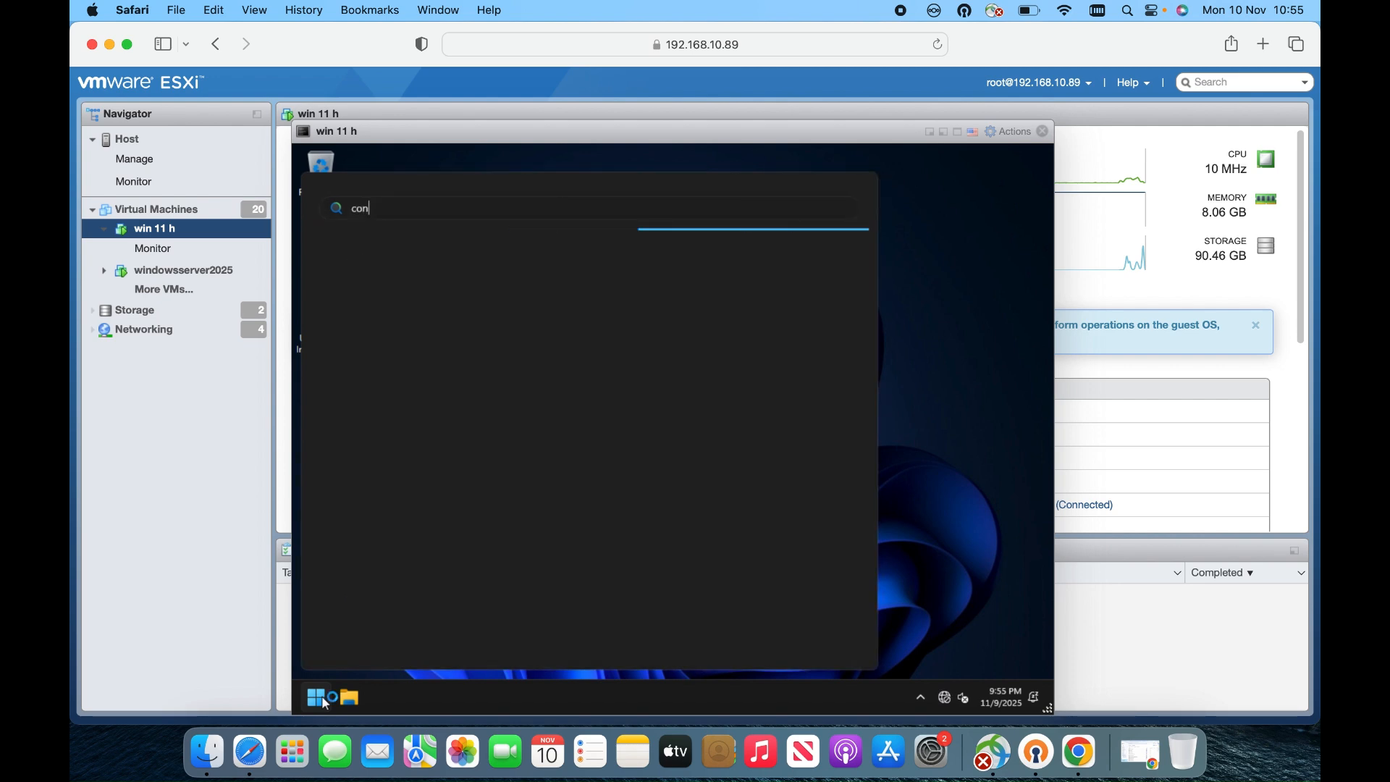
{"action": "key", "text": "BackSpace"}
{"action": "key", "text": "BackSpace"}
{"action": "key", "text": "BackSpace"}
{"action": "type", "text": "computer managent"}
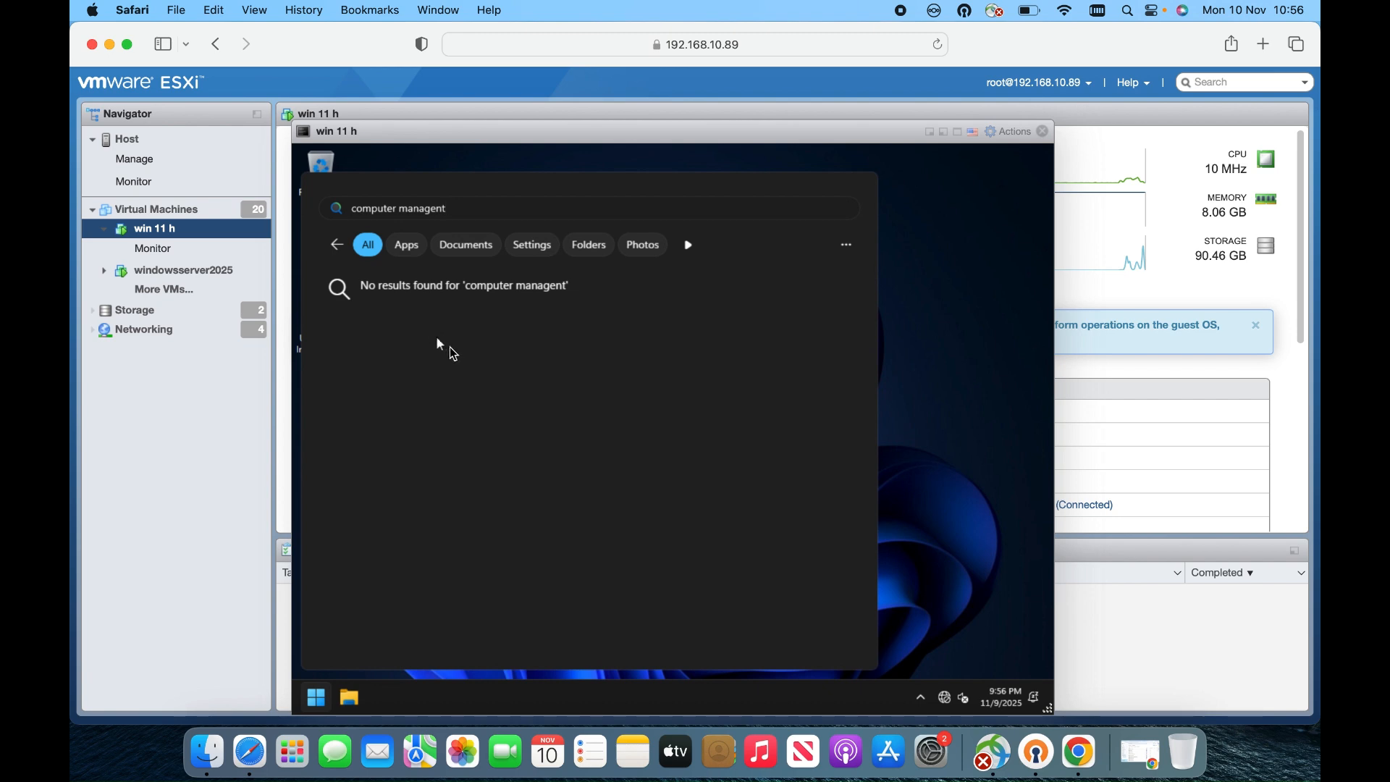
{"action": "key", "text": "BackSpace"}
{"action": "key", "text": "BackSpace"}
{"action": "key", "text": "BackSpace"}
{"action": "key", "text": "BackSpace"}
{"action": "key", "text": "BackSpace"}
{"action": "key", "text": "BackSpace"}
{"action": "key", "text": "BackSpace"}
{"action": "key", "text": "BackSpace"}
{"action": "key", "text": "BackSpace"}
{"action": "key", "text": "BackSpace"}
{"action": "key", "text": "BackSpace"}
{"action": "key", "text": "BackSpace"}
{"action": "key", "text": "BackSpace"}
{"action": "key", "text": "BackSpace"}
{"action": "key", "text": "BackSpace"}
{"action": "key", "text": "BackSpace"}
{"action": "key", "text": "BackSpace"}
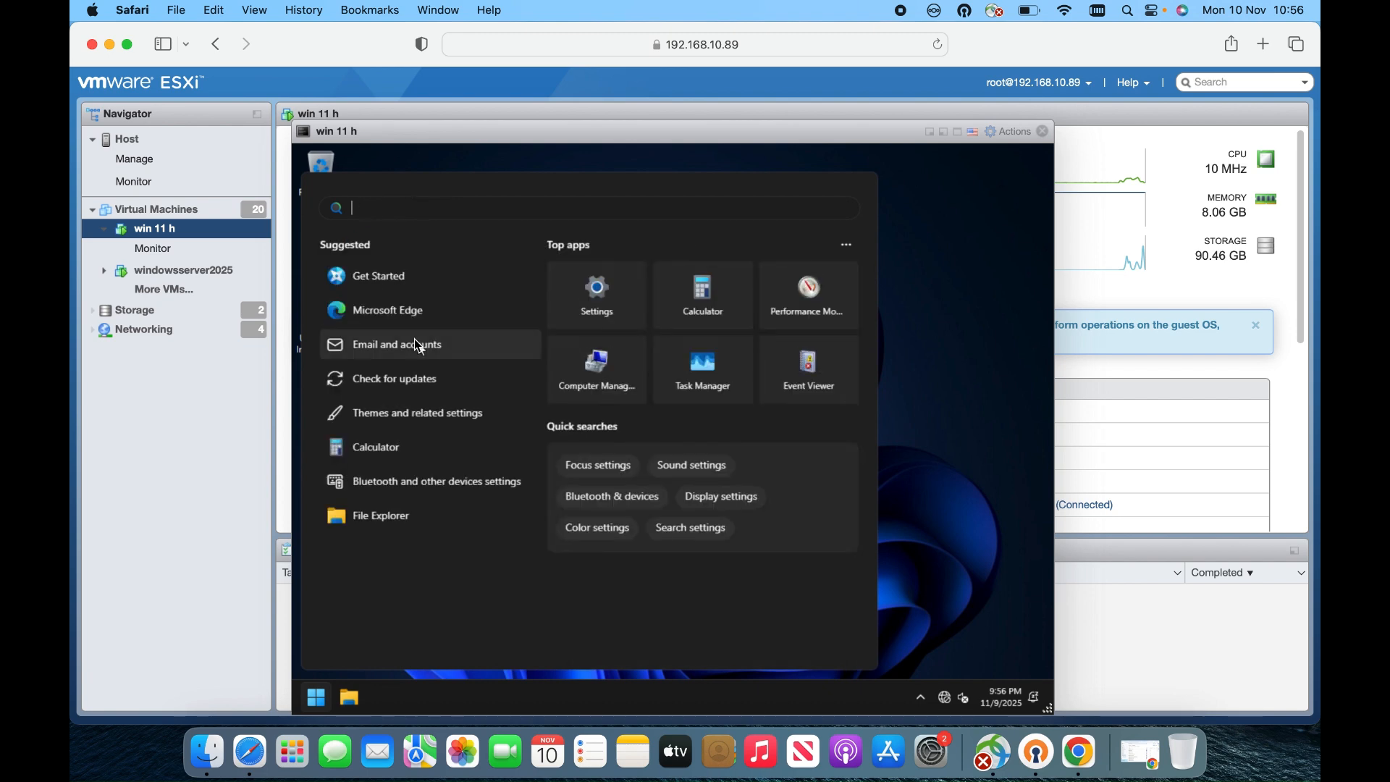
{"action": "type", "text": "manage"}
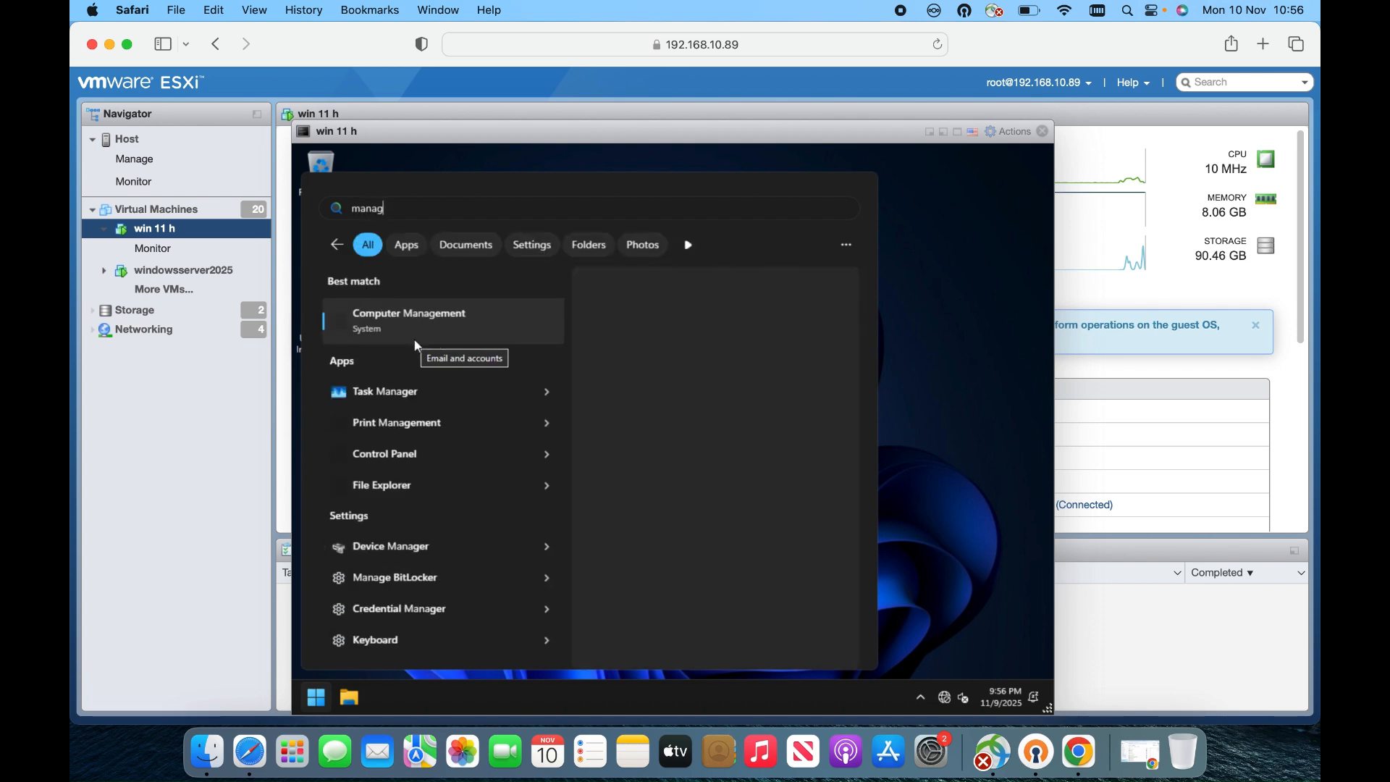
{"action": "left_click", "coordinate": [445, 336]}
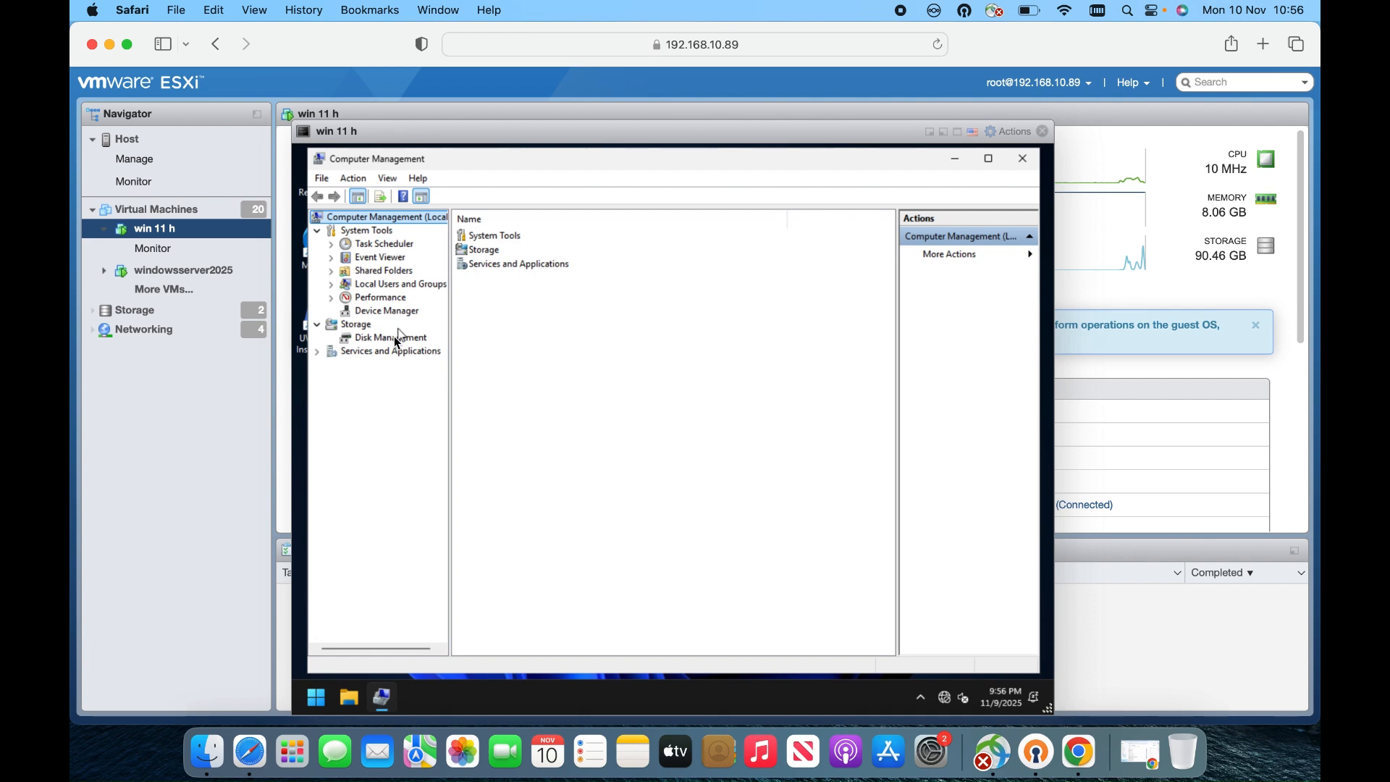
In Disk Management, delete the usb (D:) volume
{"action": "left_click", "coordinate": [398, 338]}
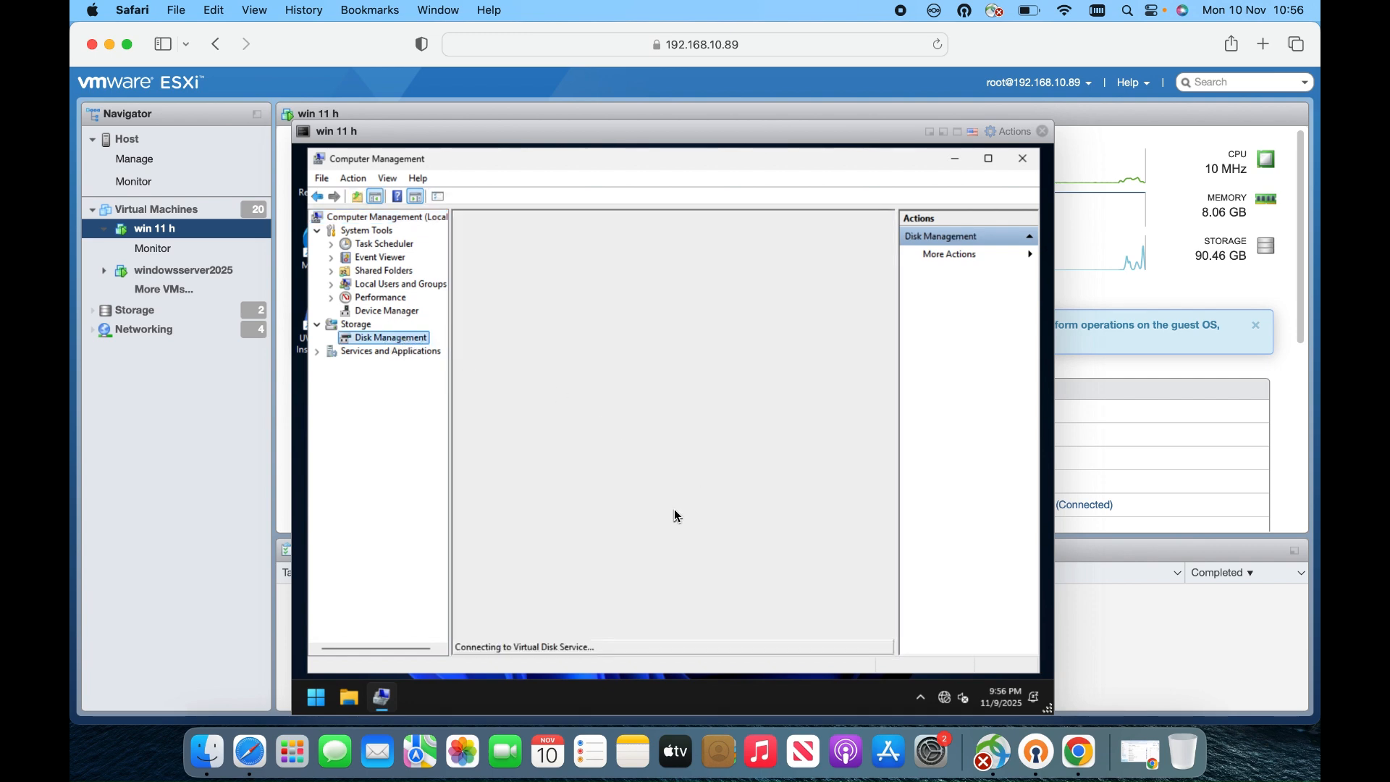
{"action": "right_click", "coordinate": [758, 482]}
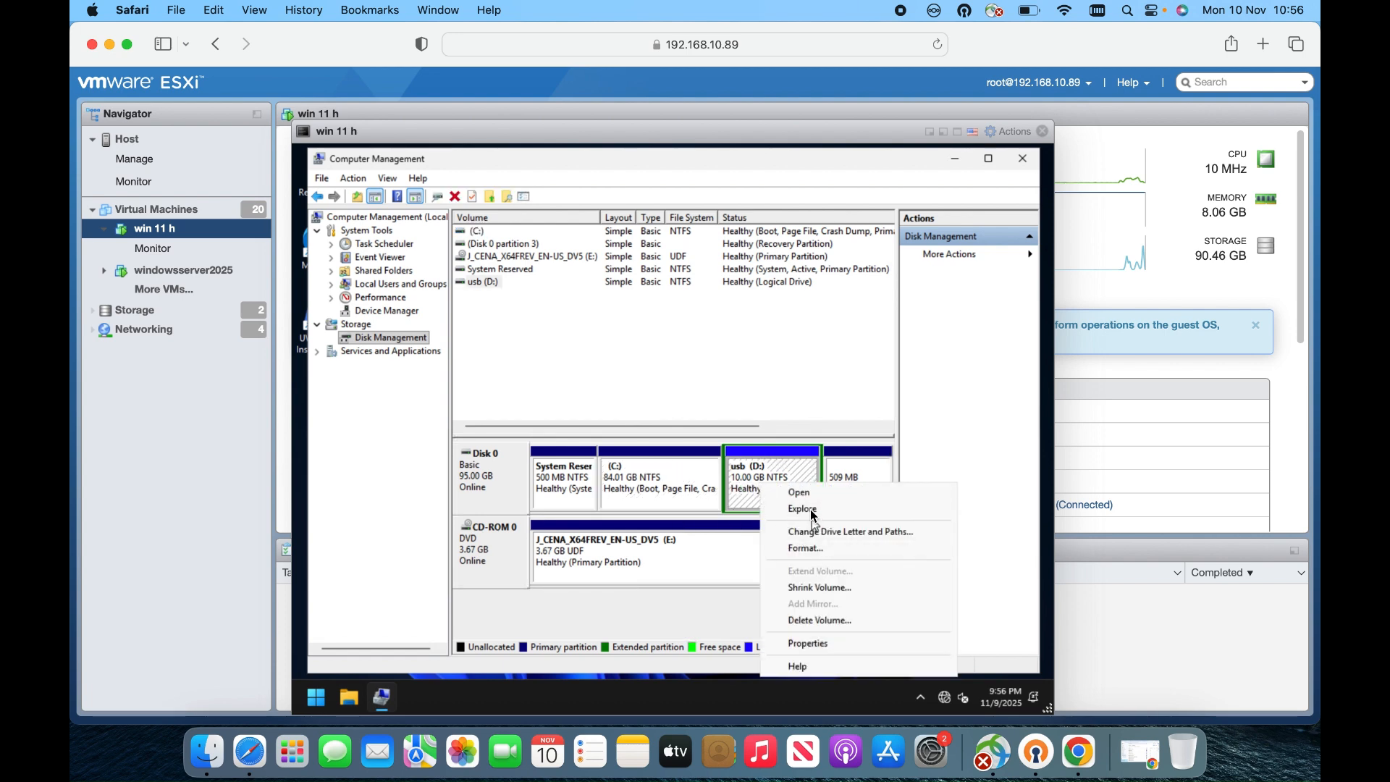
{"action": "left_click", "coordinate": [841, 621]}
{"action": "left_click", "coordinate": [731, 472]}
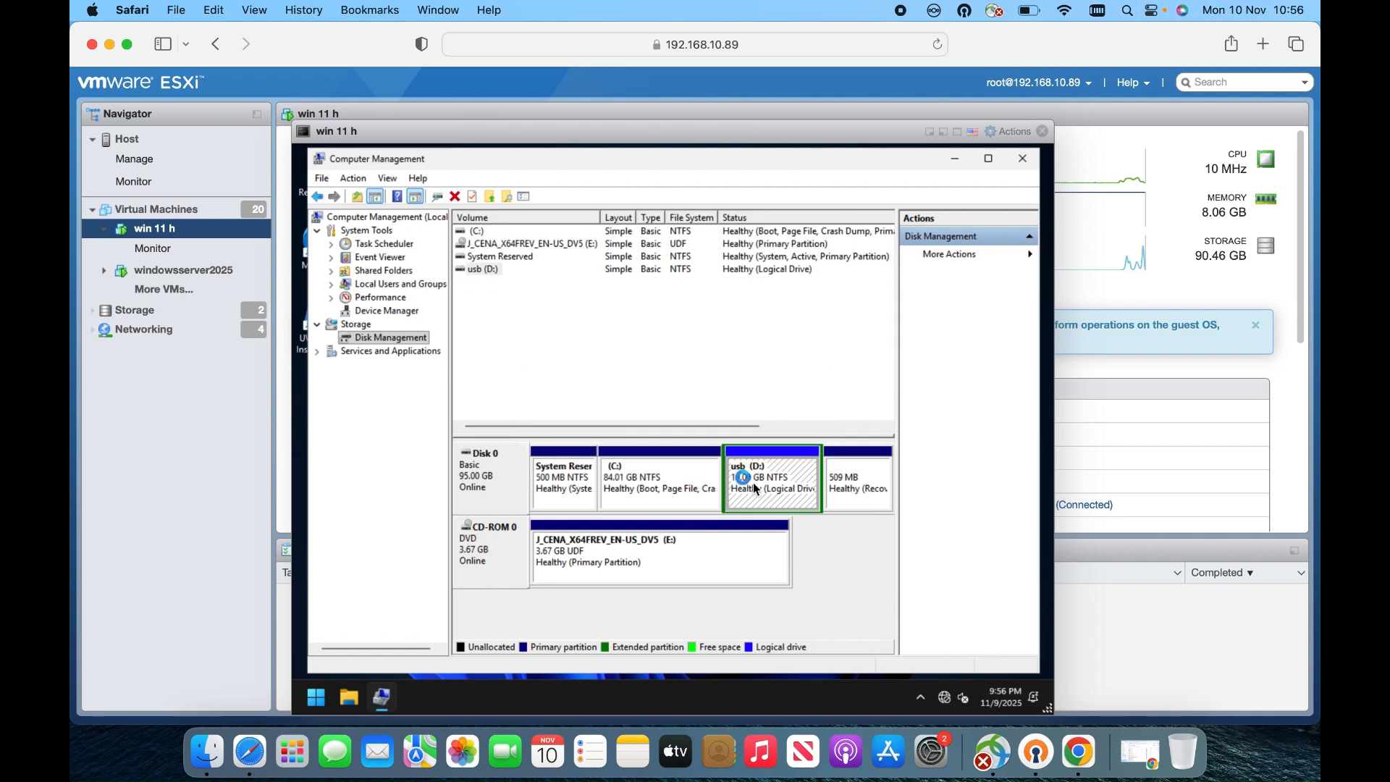
Delete the leftover extended partition, leaving 10.00 GB unallocated on Disk 0
{"action": "right_click", "coordinate": [768, 489]}
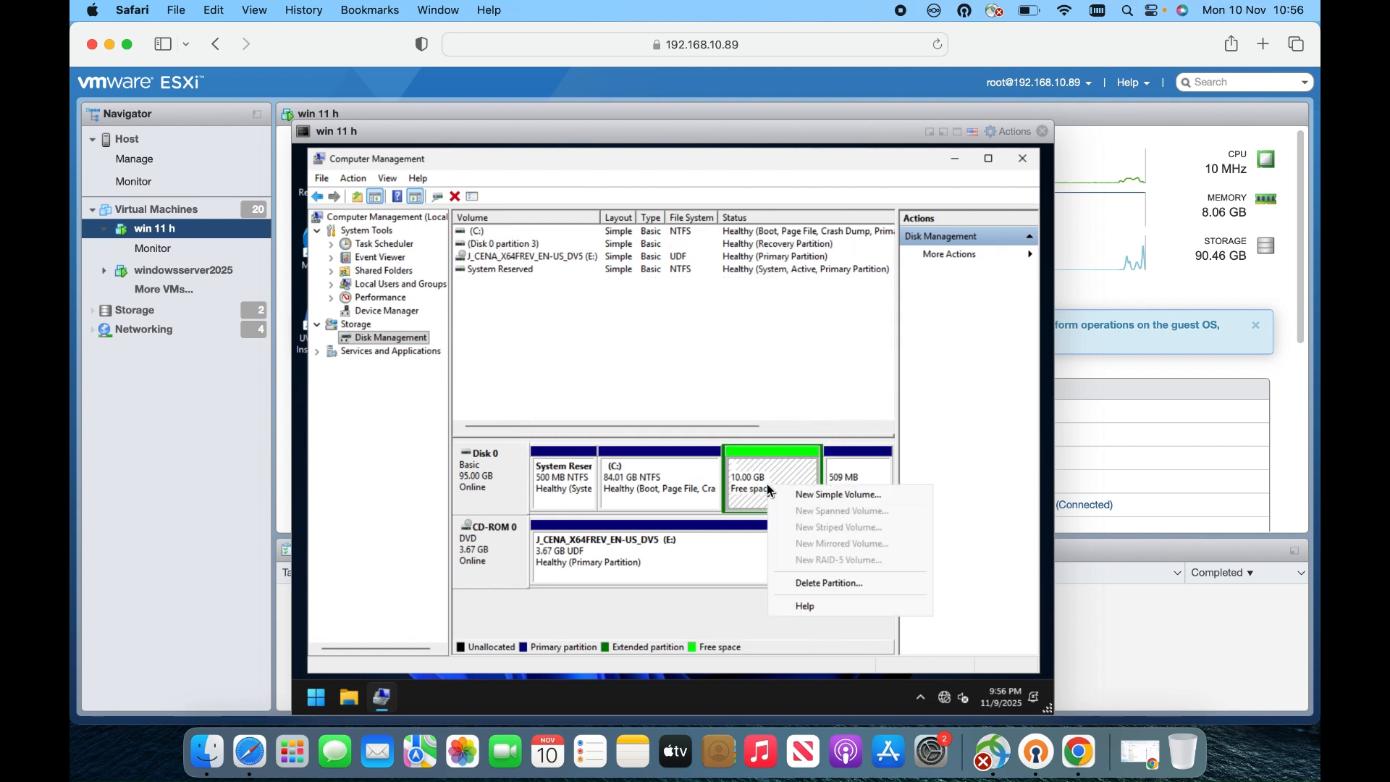
{"action": "left_click", "coordinate": [840, 586]}
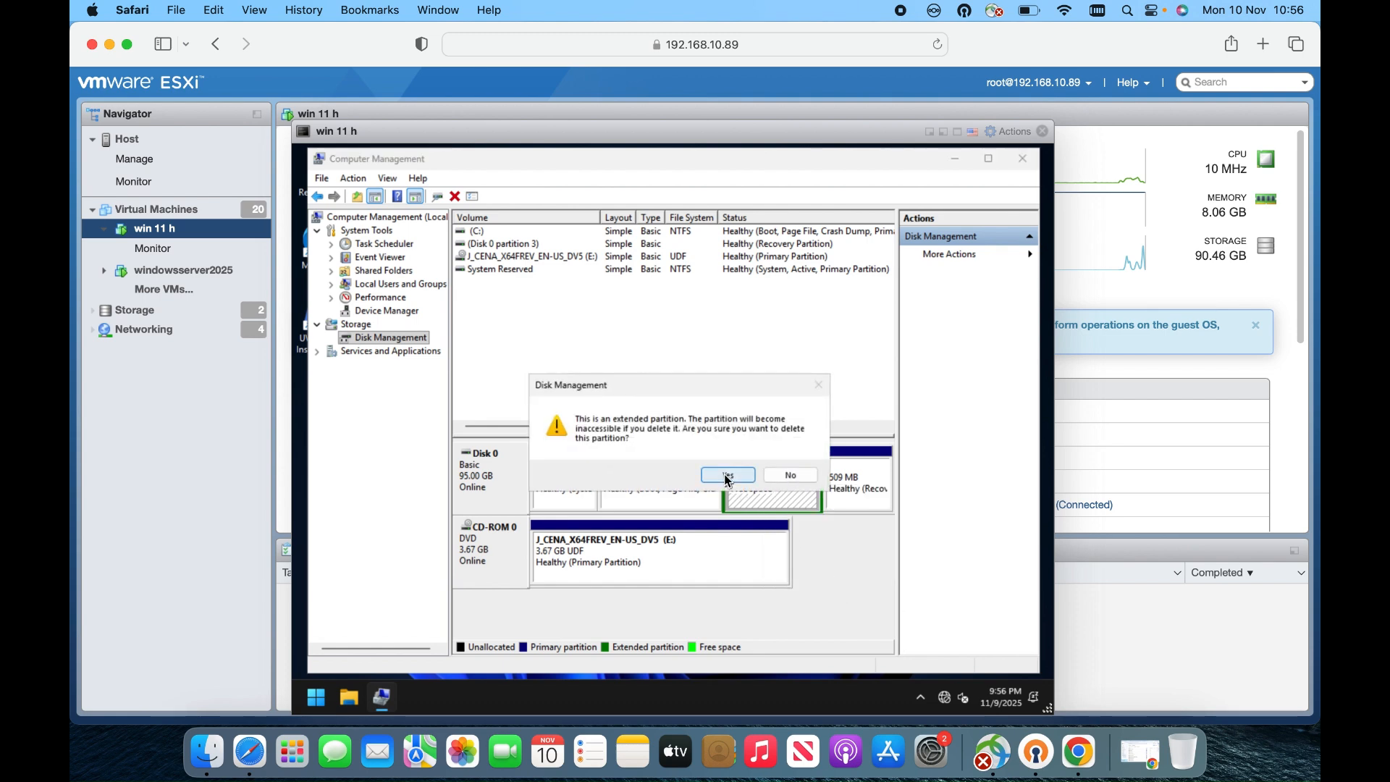
{"action": "left_click", "coordinate": [726, 477]}
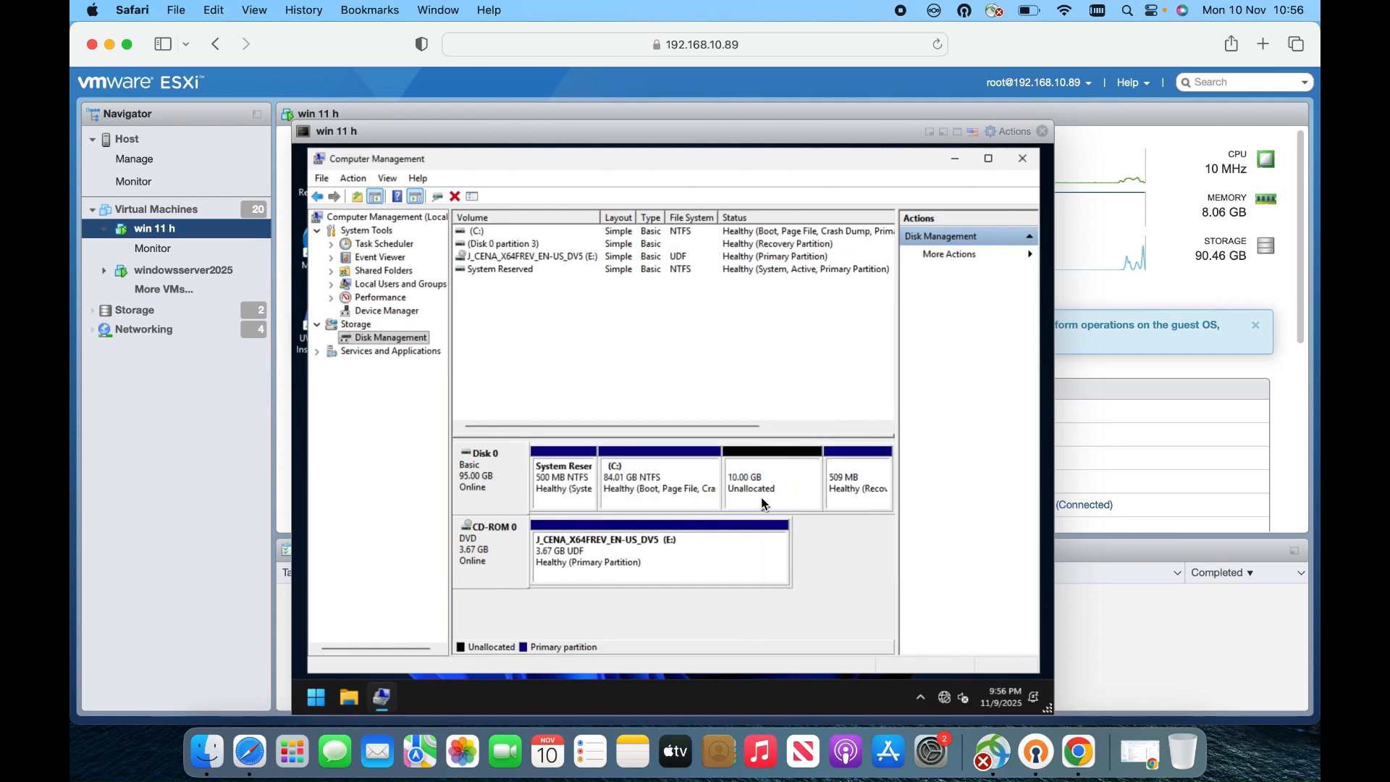
{"action": "right_click", "coordinate": [684, 478]}
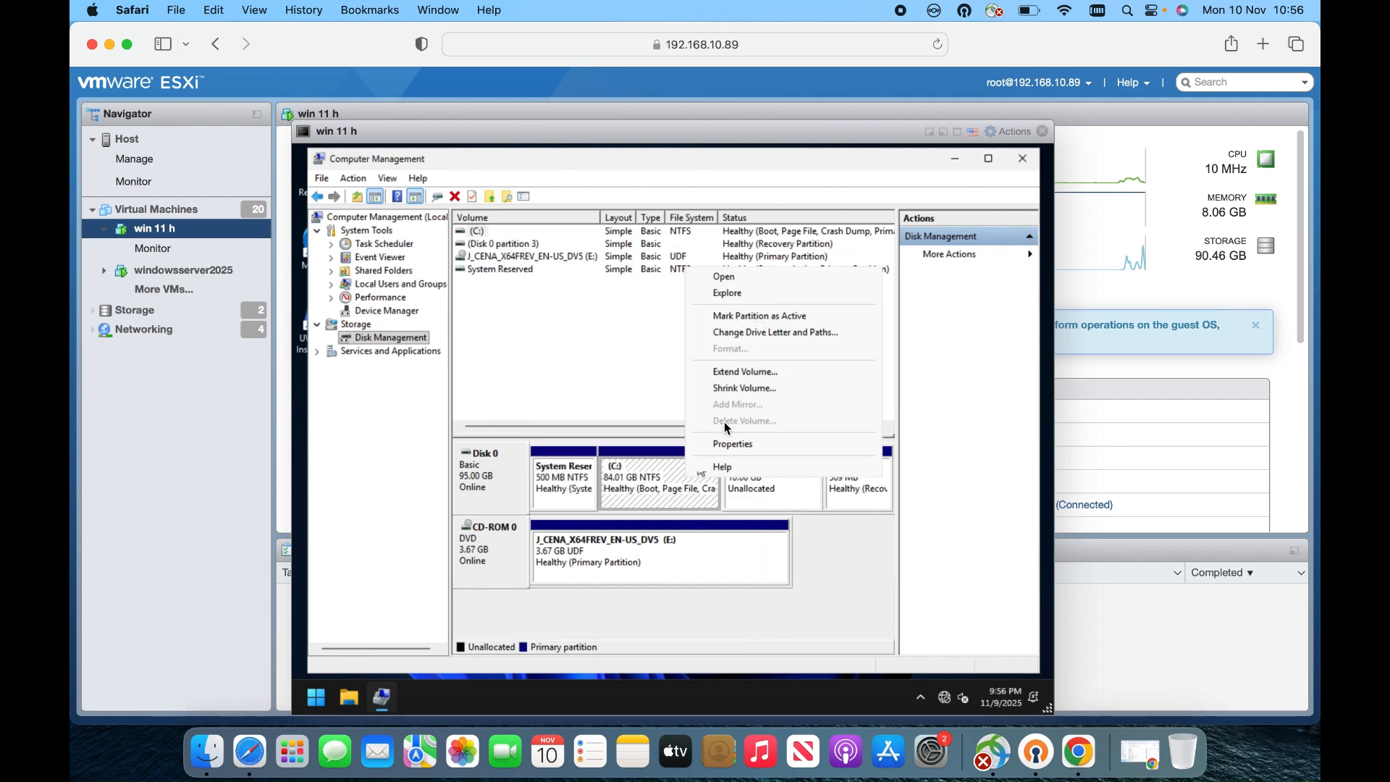
Extend C: by all 10239 MB to 94.01 GB, then close Computer Management
{"action": "left_click", "coordinate": [749, 375]}
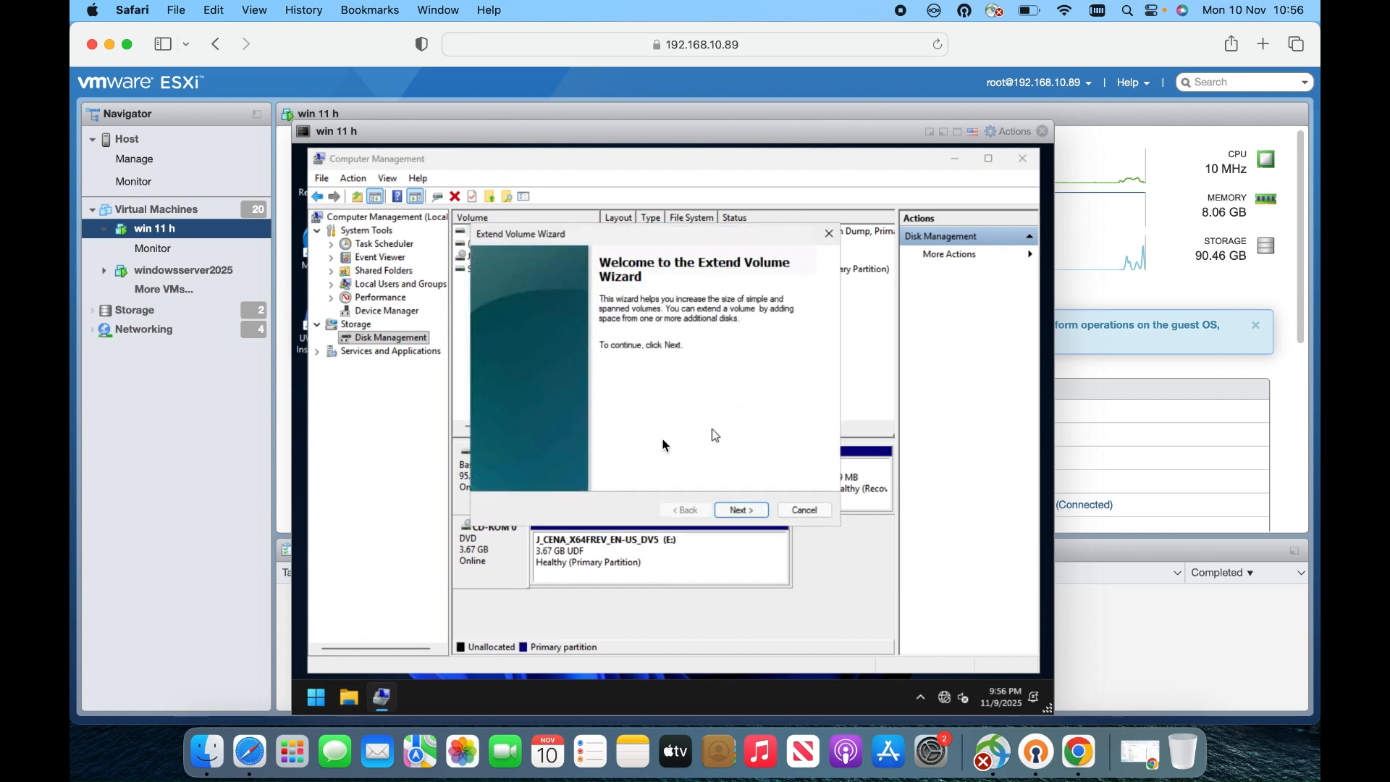
{"action": "left_click", "coordinate": [746, 510]}
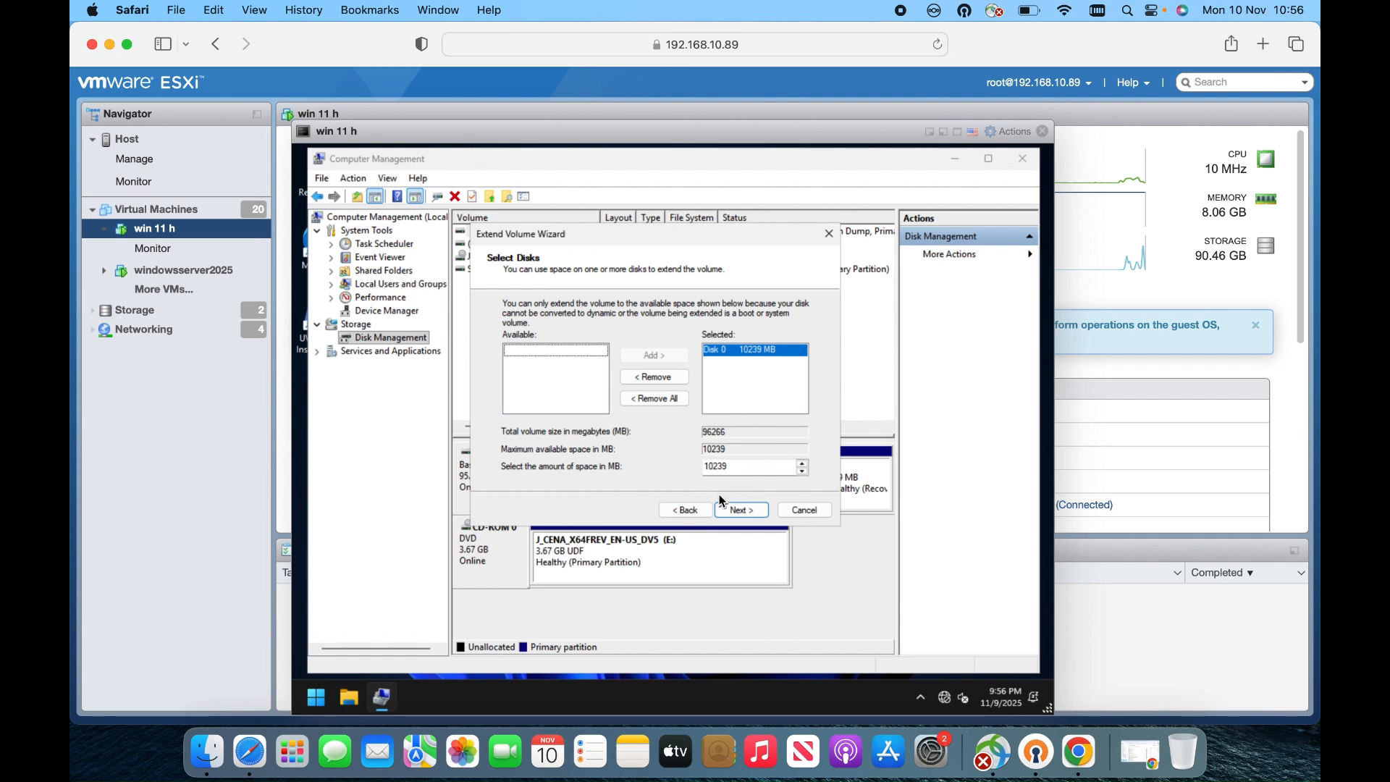
{"action": "left_click", "coordinate": [741, 509]}
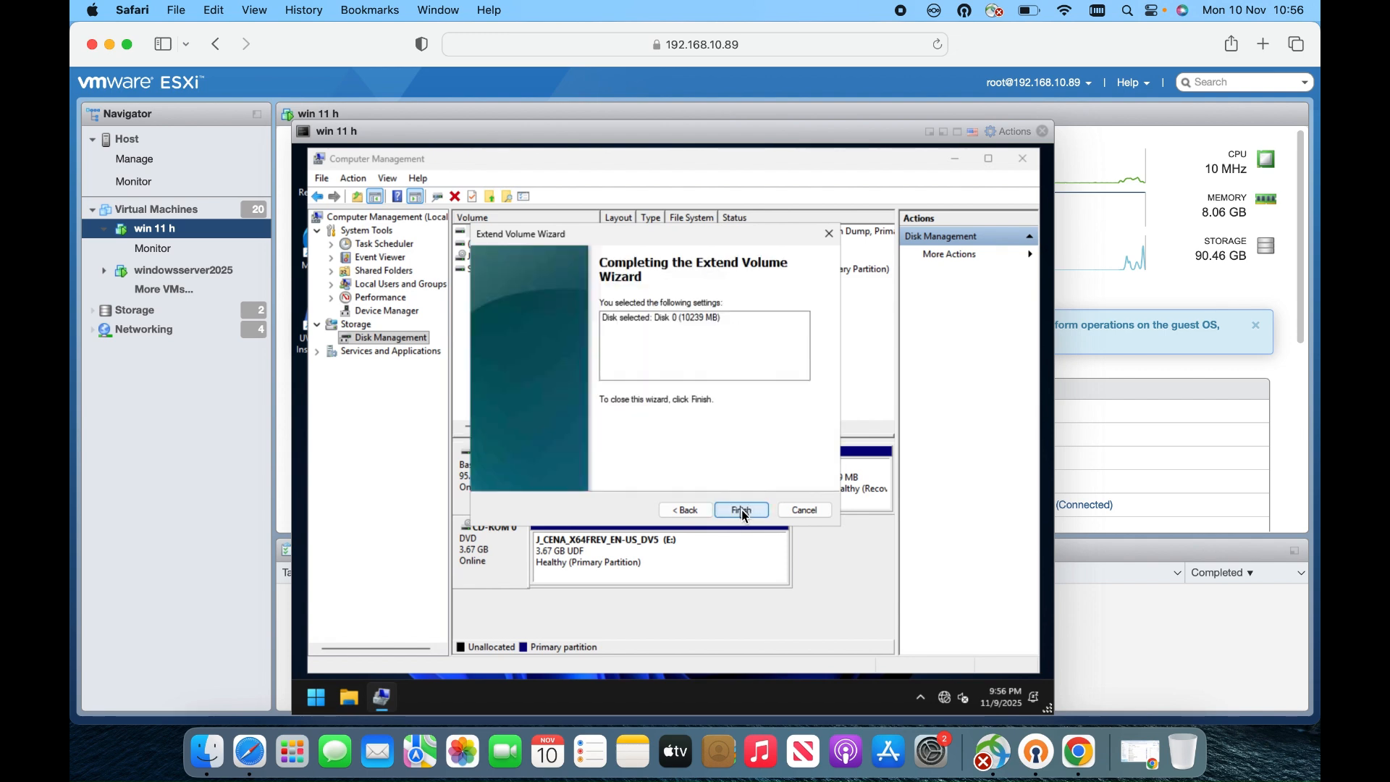
{"action": "left_click", "coordinate": [741, 510]}
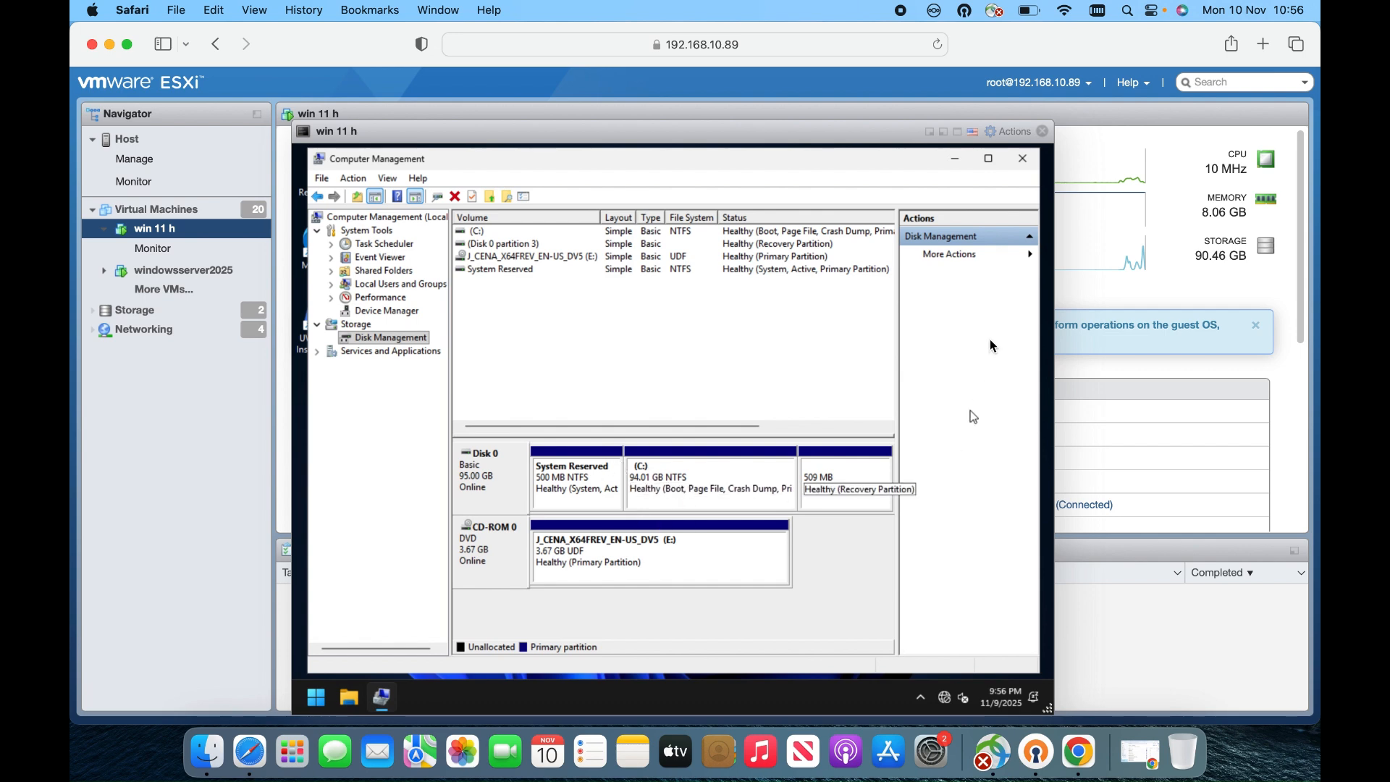
{"action": "left_click", "coordinate": [1022, 158]}
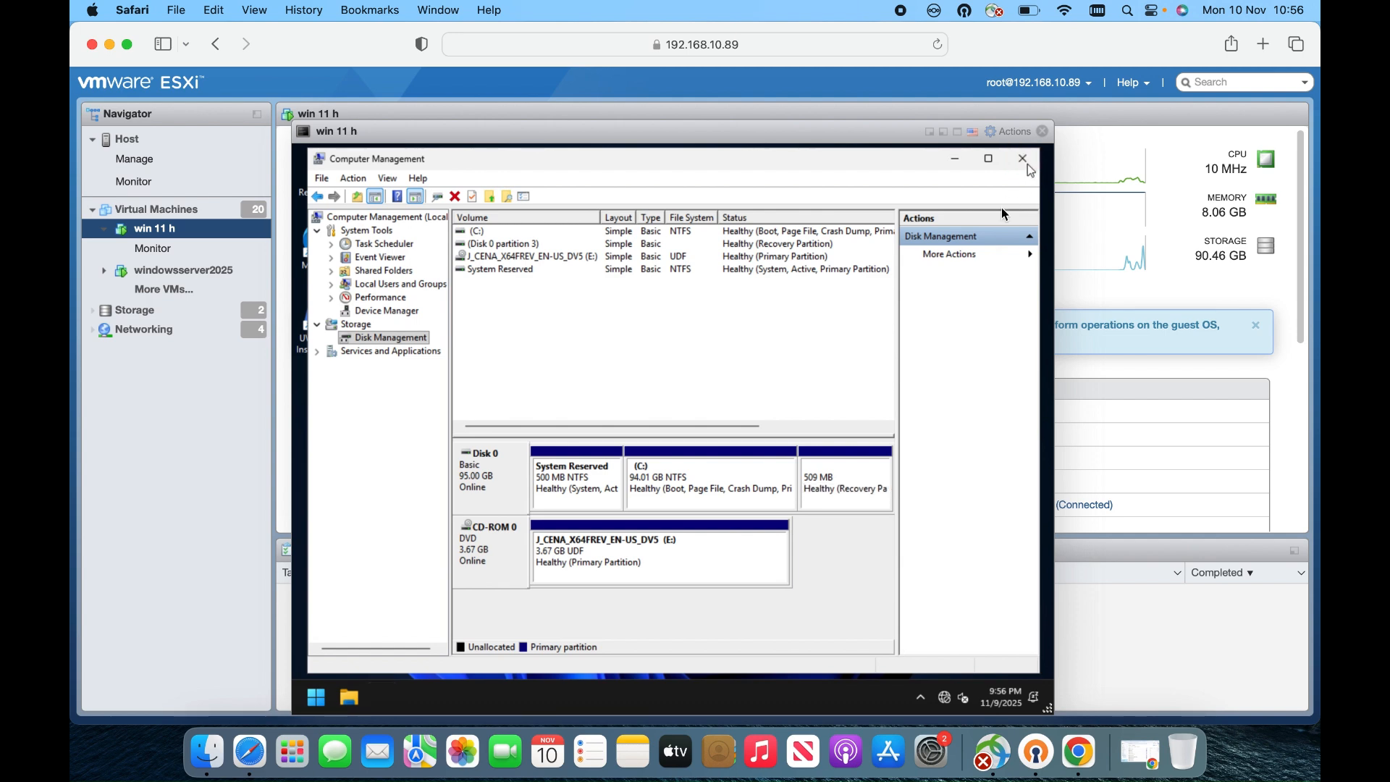